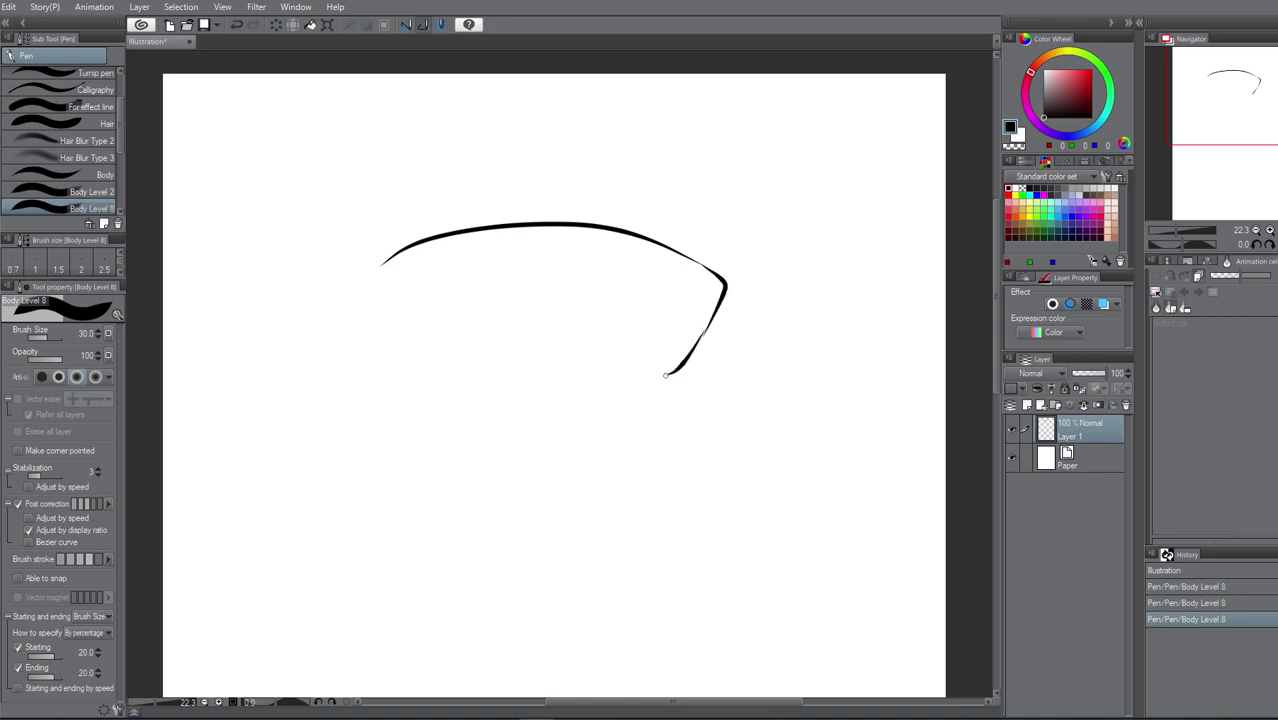
Undo the trial upper eyelid strokes, including the extra inner-corner stroke
mouse_move(447, 233)
left_mouse_down()
mouse_move(405, 262)
mouse_move(380, 307)
left_mouse_up()
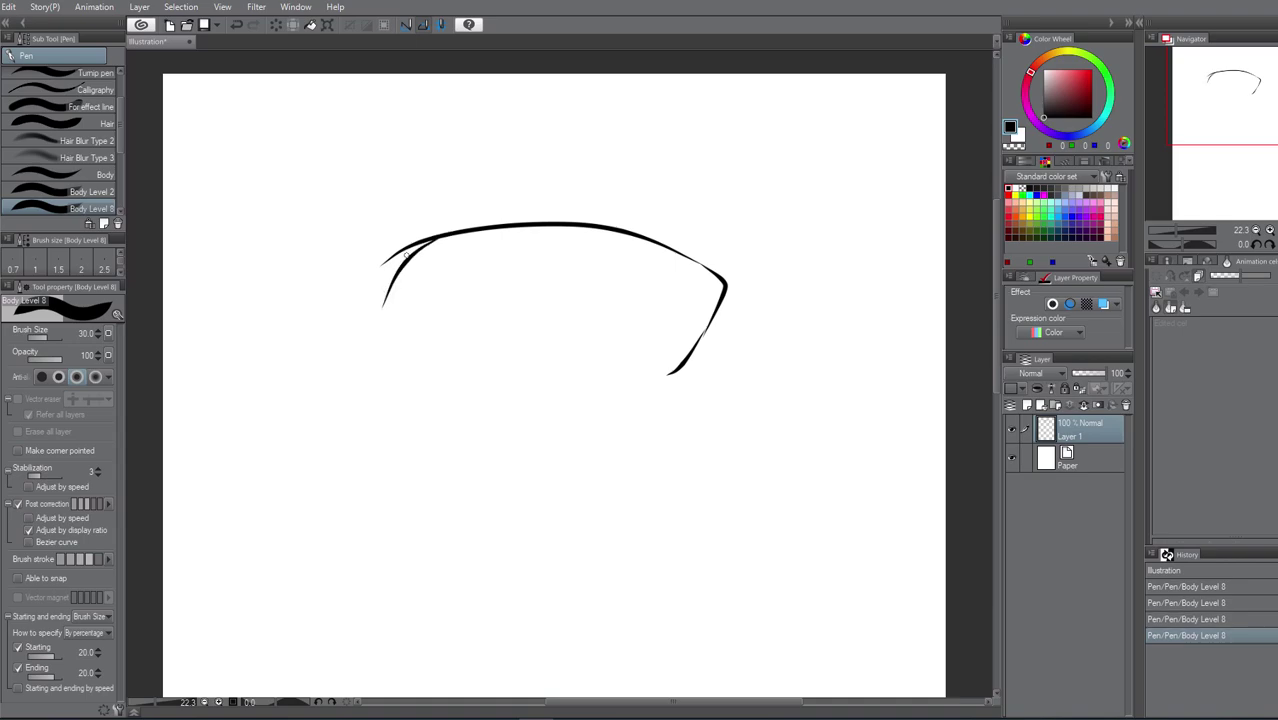
key("ctrl+z")
key("ctrl+z")
key("ctrl+z")
key("ctrl+z")
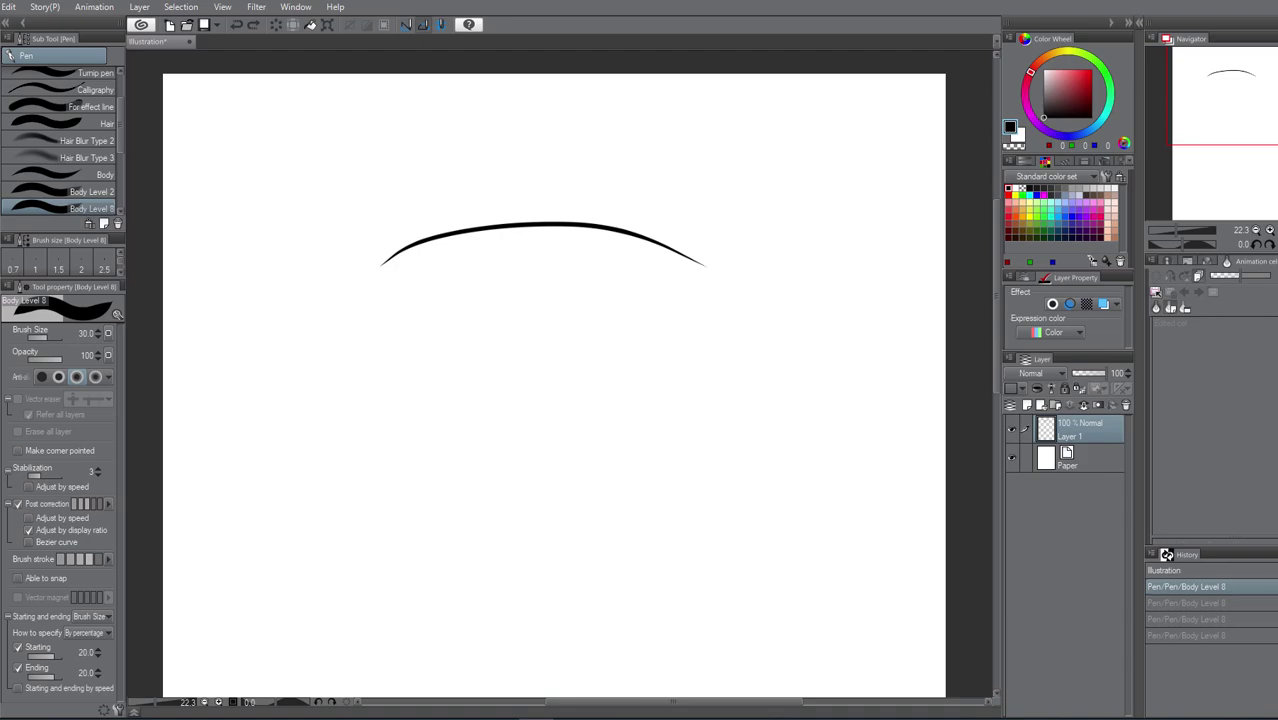
mouse_move(392, 276)
left_mouse_down()
mouse_move(441, 241)
mouse_move(508, 229)
mouse_move(639, 235)
mouse_move(751, 281)
mouse_move(724, 362)
left_mouse_up()
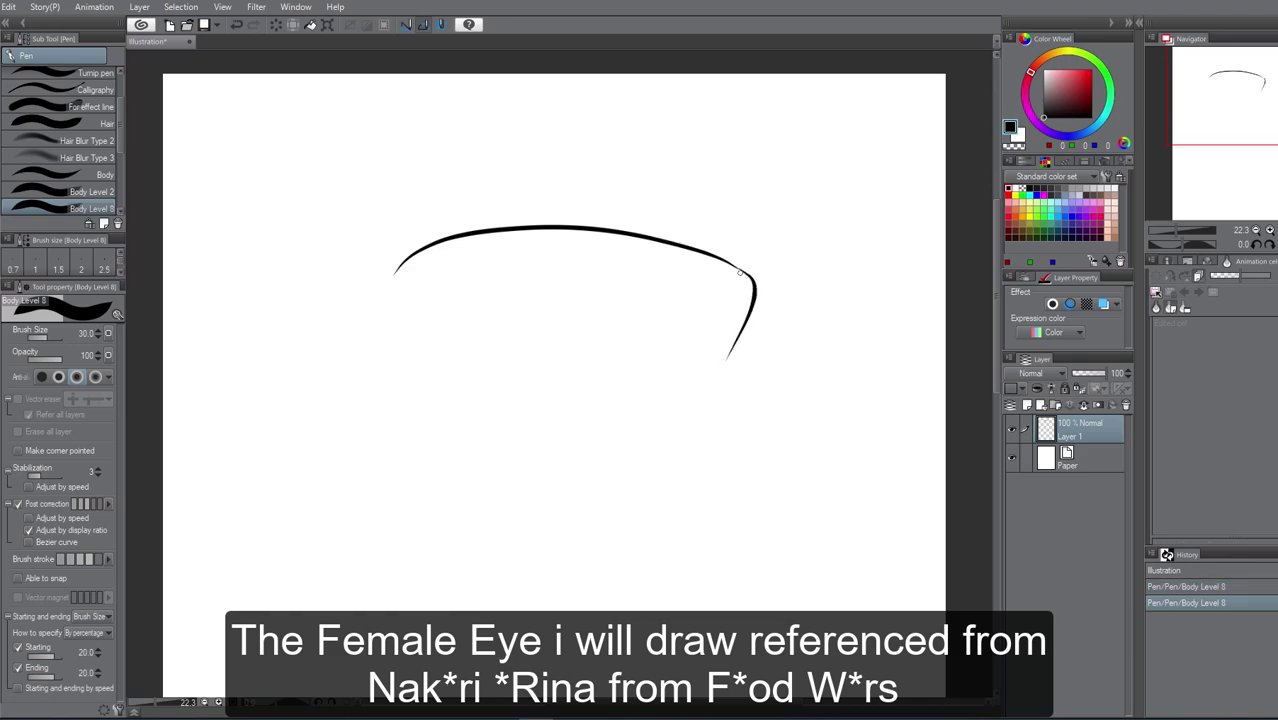
key("ctrl+z")
key("ctrl+z")
Draw the upper eyelid arc curving down at the outer corner, and add a thicker stroke along its upper edge with a larger brush
mouse_move(376, 272)
left_mouse_down()
mouse_move(441, 234)
mouse_move(511, 218)
mouse_move(693, 228)
mouse_move(749, 269)
mouse_move(744, 318)
mouse_move(714, 366)
left_mouse_up()
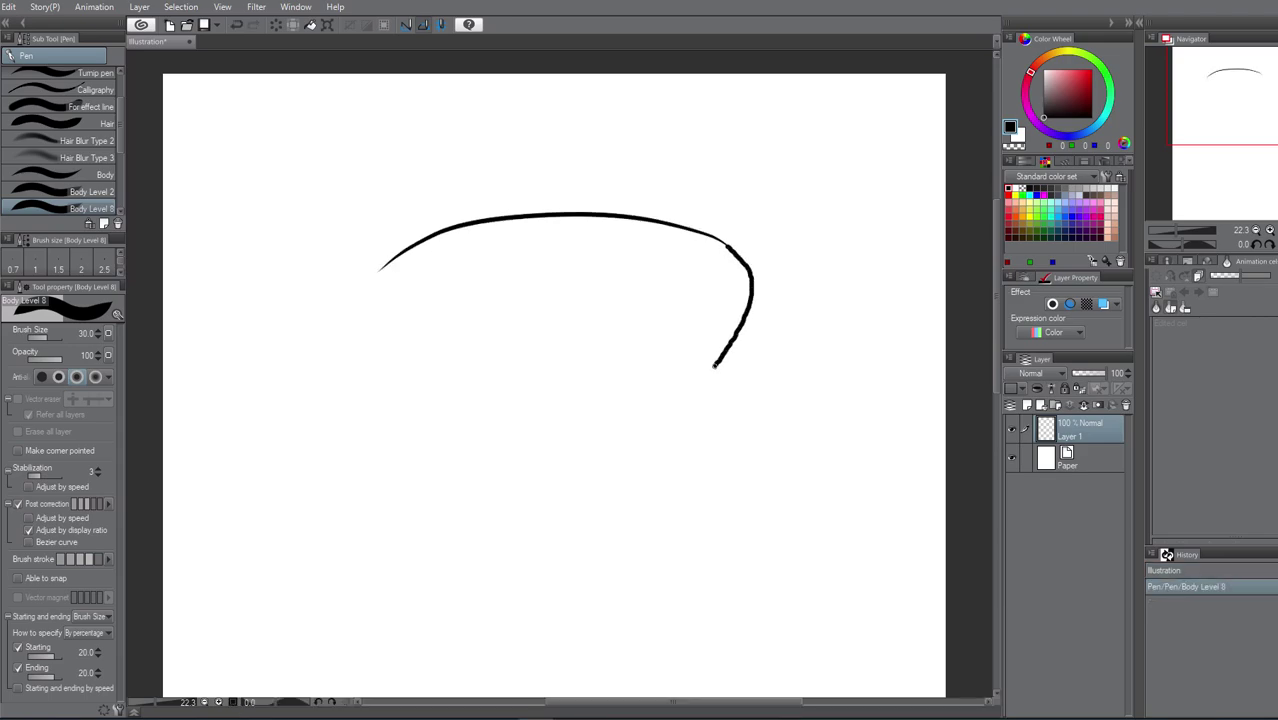
key("bracketright")
key("bracketright")
key("bracketright")
mouse_move(376, 265)
left_mouse_down()
mouse_move(489, 202)
mouse_move(545, 196)
mouse_move(666, 205)
mouse_move(720, 236)
mouse_move(750, 284)
left_mouse_up()
Fill the gaps between the upper eyelid strokes with black and thicken the inner end into a solid lash line
key("bracketleft")
key("bracketleft")
mouse_move(686, 220)
left_mouse_down()
mouse_move(531, 209)
mouse_move(390, 257)
mouse_move(437, 220)
mouse_move(556, 194)
left_mouse_up()
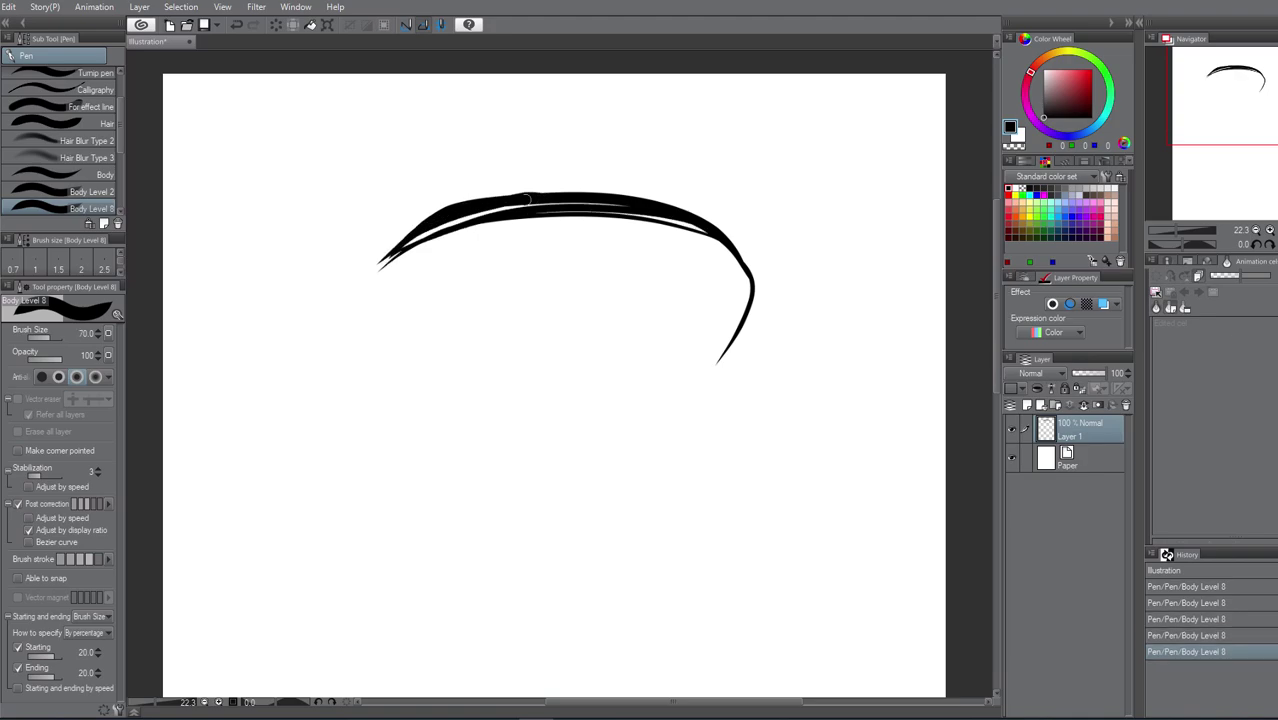
key("ctrl+z")
mouse_move(399, 252)
left_mouse_down()
mouse_move(481, 205)
mouse_move(642, 206)
left_mouse_up()
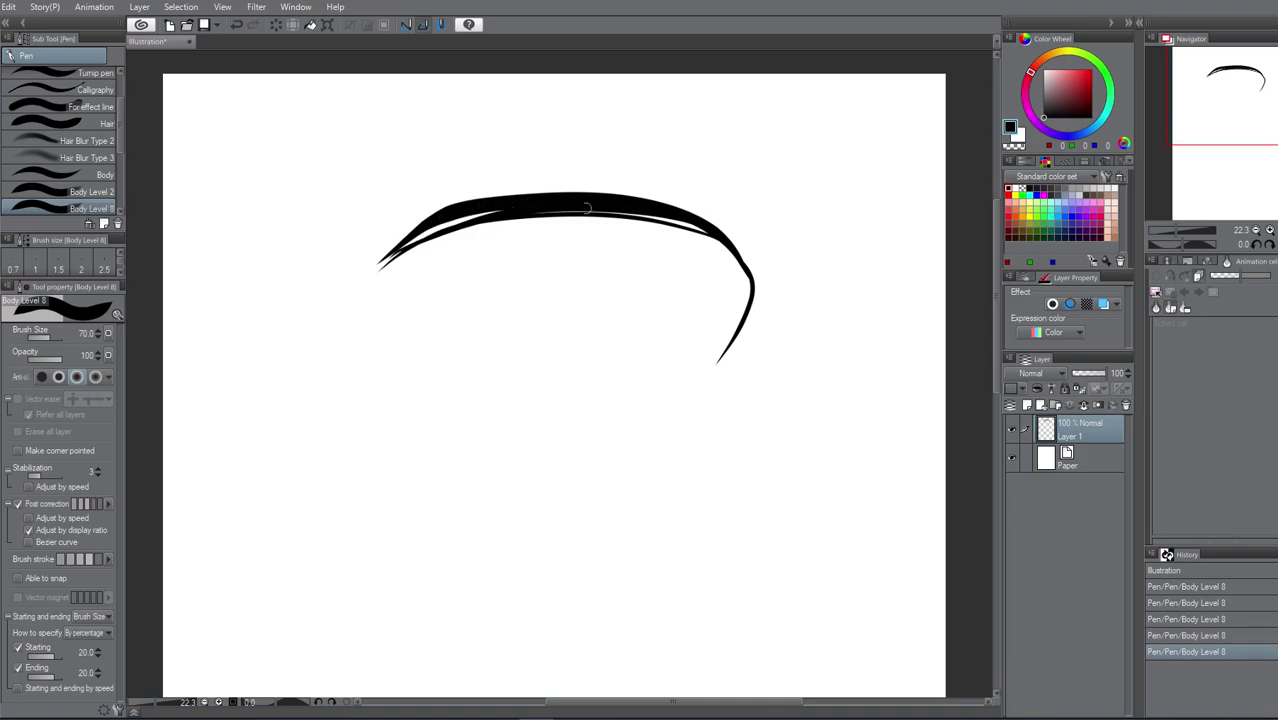
mouse_move(495, 212)
left_mouse_down()
mouse_move(396, 251)
mouse_move(515, 201)
mouse_move(395, 250)
mouse_move(501, 207)
mouse_move(458, 227)
left_mouse_up()
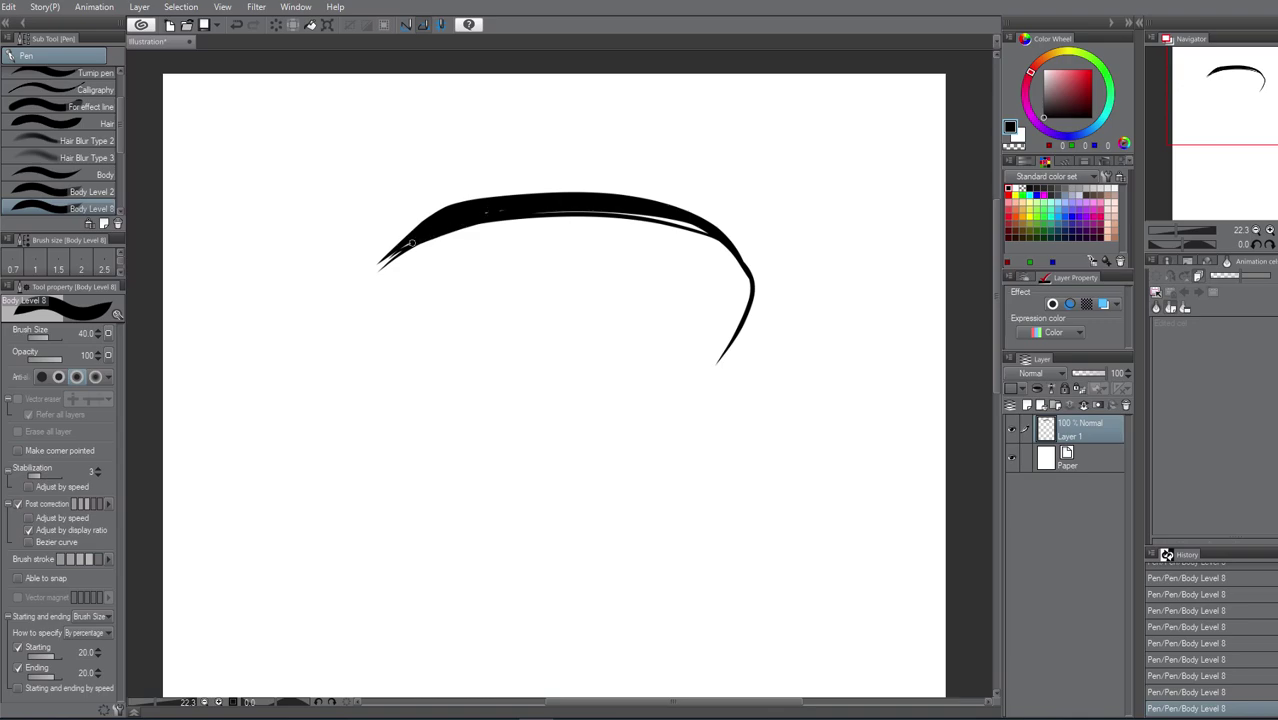
mouse_move(521, 211)
left_mouse_down()
mouse_move(715, 233)
mouse_move(607, 214)
mouse_move(643, 212)
mouse_move(608, 204)
left_mouse_up()
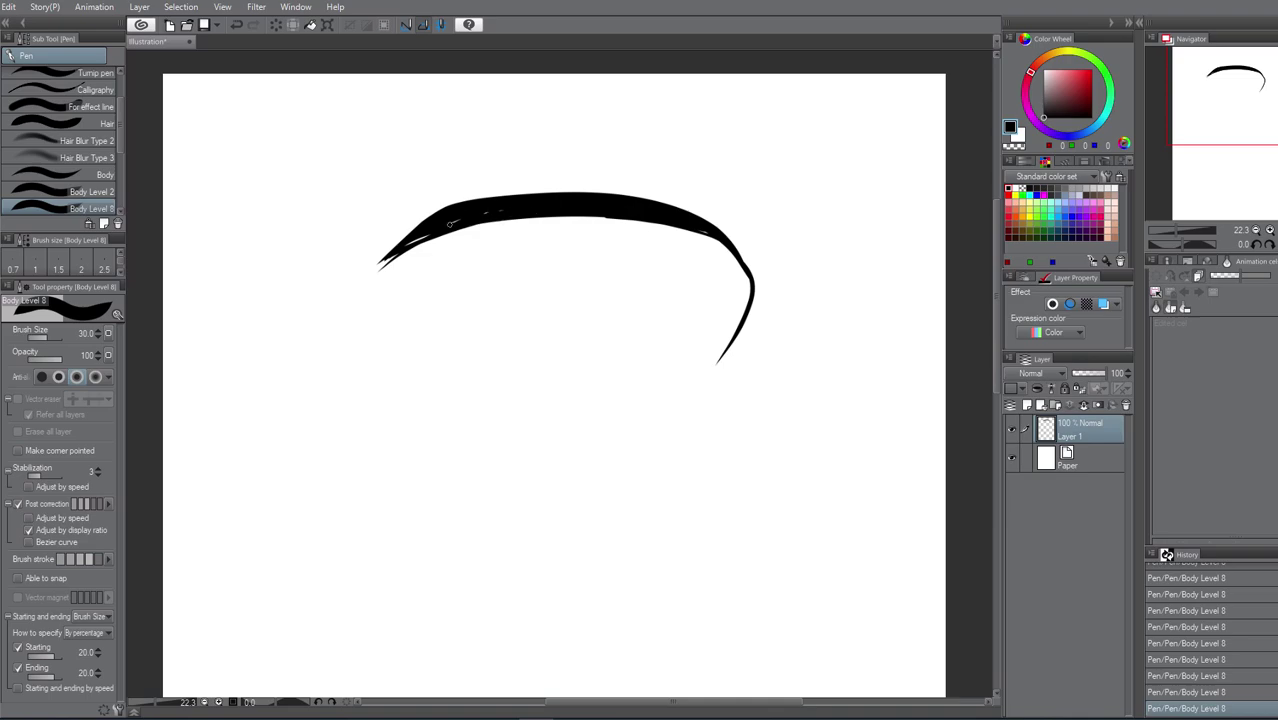
left_click_drag(450, 224, 411, 260)
Thicken the outer corner of the lash line and draw small curved lashes at its outer and inner ends
mouse_move(686, 224)
left_mouse_down()
mouse_move(764, 275)
mouse_move(744, 314)
left_mouse_up()
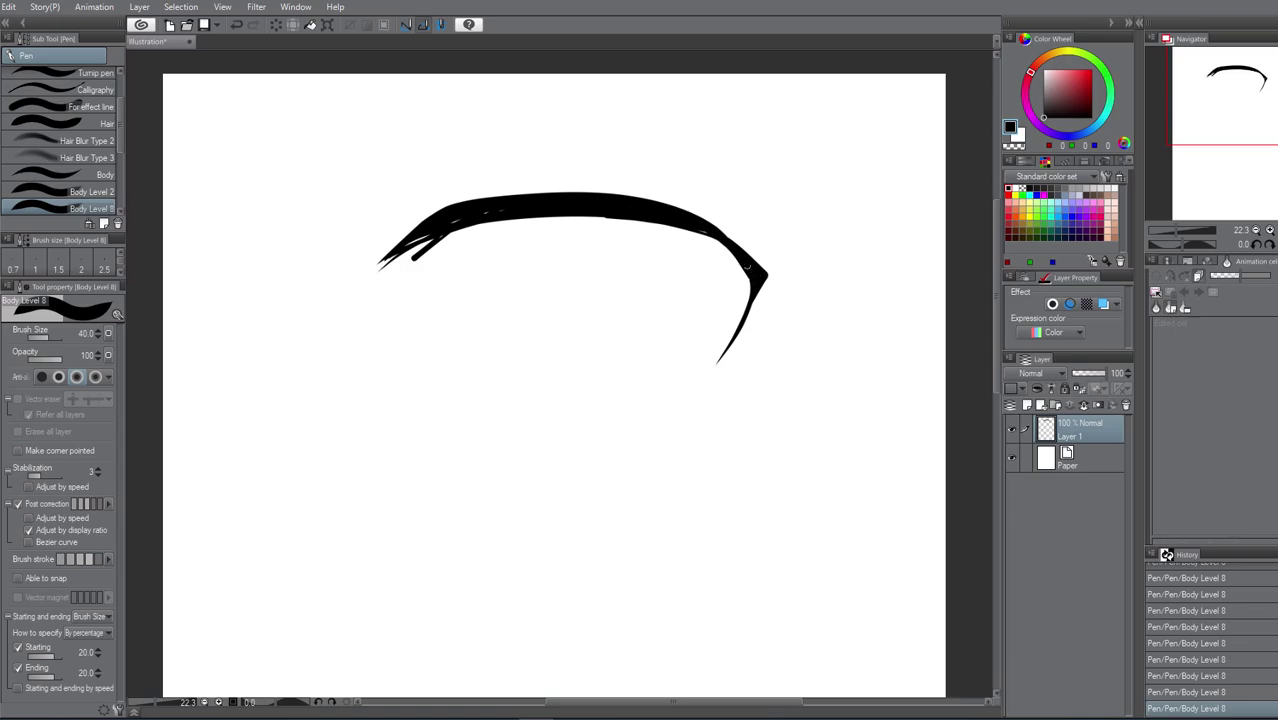
mouse_move(739, 247)
left_mouse_down()
mouse_move(692, 222)
mouse_move(778, 274)
left_mouse_up()
key("ctrl+z")
left_click_drag(731, 241, 774, 243)
mouse_move(709, 218)
left_mouse_down()
mouse_move(731, 215)
mouse_move(694, 189)
left_mouse_up()
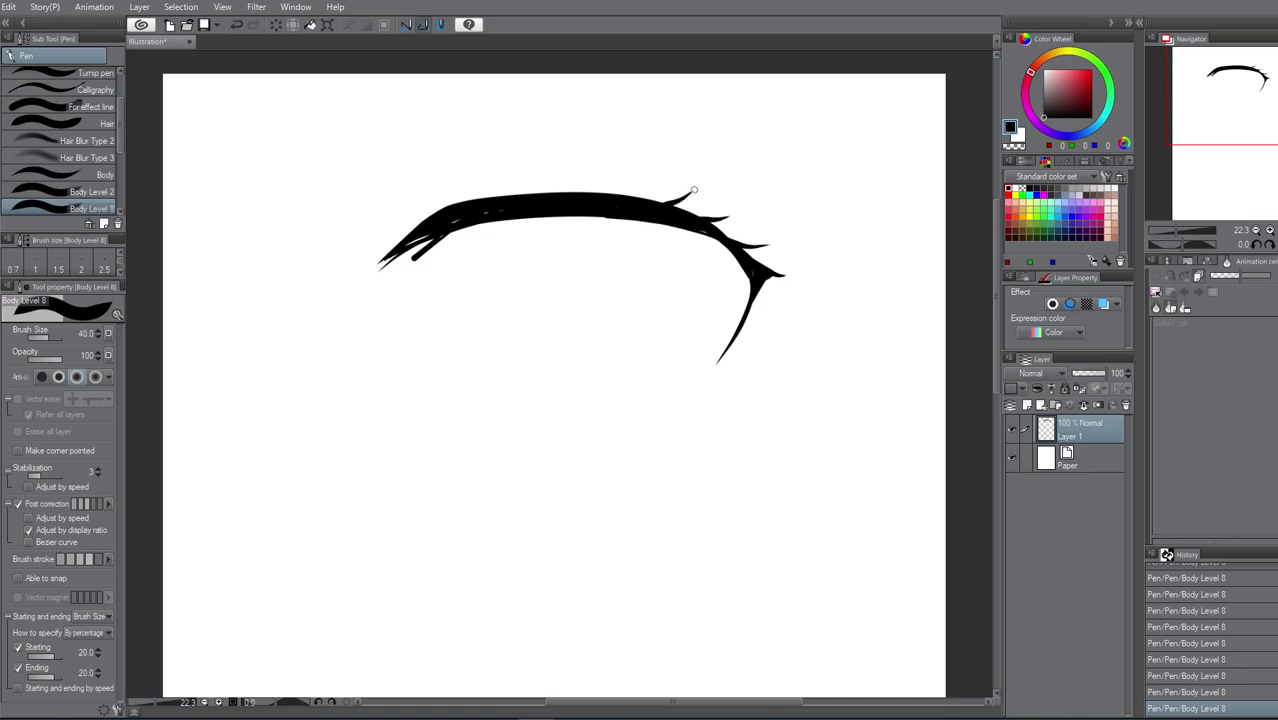
mouse_move(432, 223)
left_mouse_down()
mouse_move(390, 217)
mouse_move(416, 203)
left_mouse_up()
Lengthen the outer corner lash and draw a second line descending from that corner with short lashes along it
left_click_drag(761, 274, 740, 324)
mouse_move(690, 216)
left_mouse_down()
mouse_move(780, 273)
mouse_move(767, 275)
mouse_move(742, 251)
mouse_move(794, 271)
mouse_move(756, 264)
left_mouse_up()
key("ctrl+z")
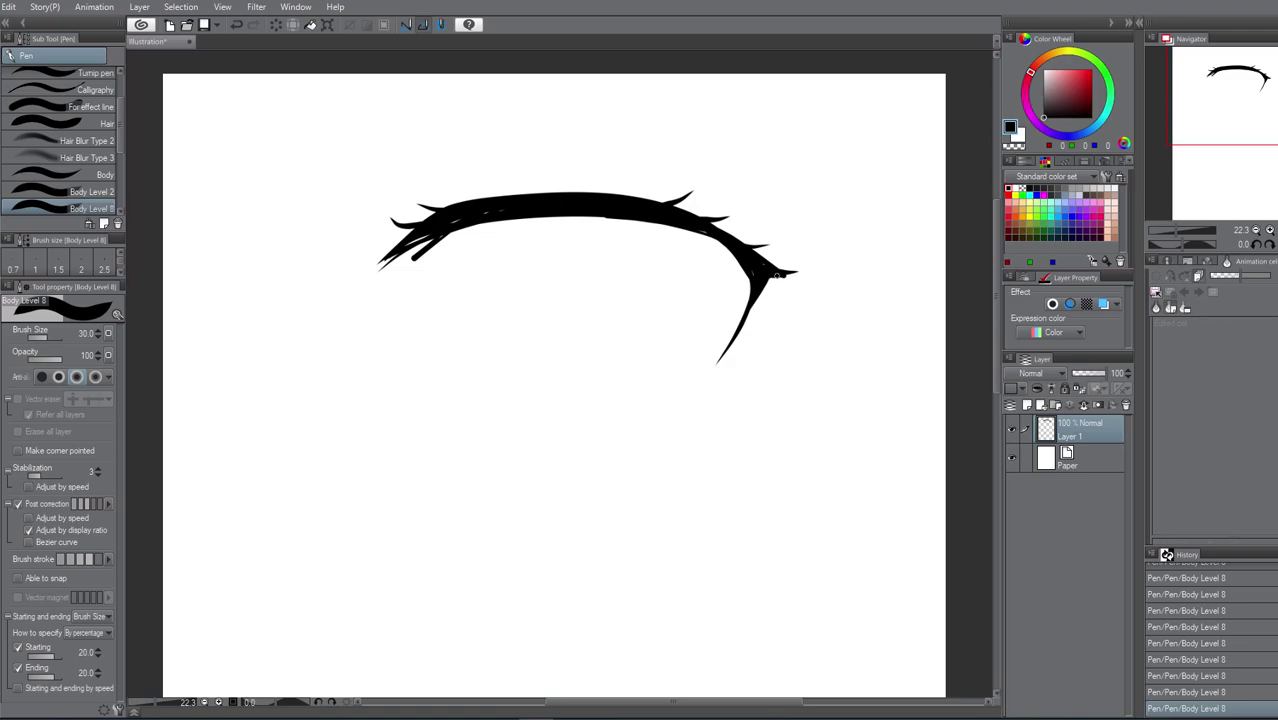
mouse_move(797, 273)
left_mouse_down()
mouse_move(760, 276)
mouse_move(772, 275)
mouse_move(769, 298)
mouse_move(726, 363)
left_mouse_up()
scroll(761, 318, "up", 3)
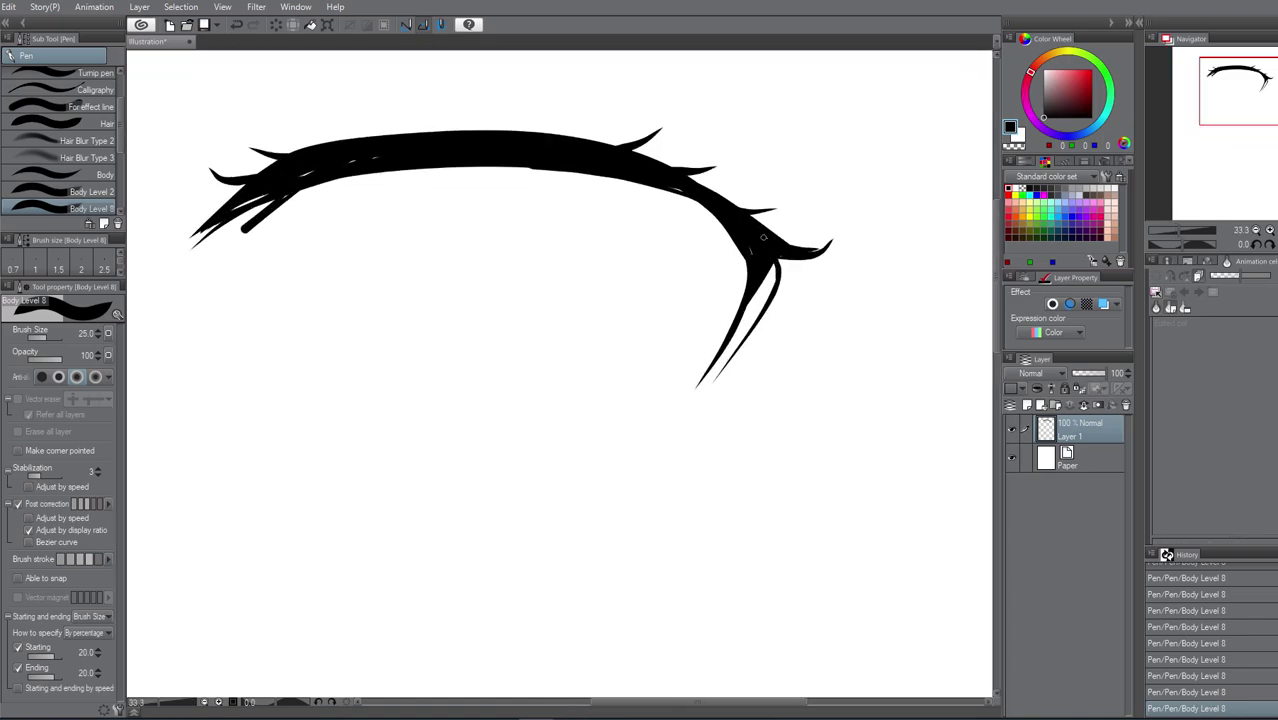
left_click_drag(765, 310, 792, 294)
mouse_move(771, 325)
left_mouse_down()
mouse_move(745, 338)
mouse_move(757, 348)
mouse_move(744, 369)
mouse_move(720, 368)
left_mouse_up()
Draw both curved sides of the iris below the lash line and thicken their tops where they meet the lid
scroll(626, 332, "down", 1)
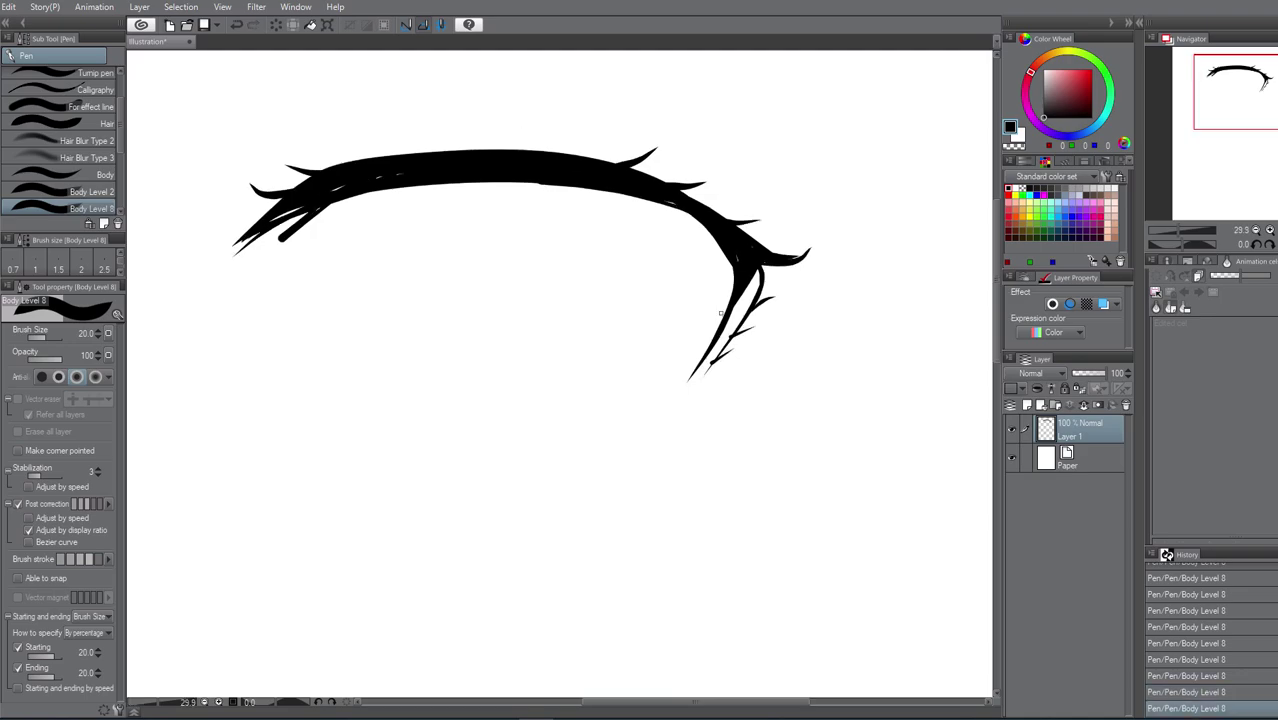
scroll(639, 303, "down", 1)
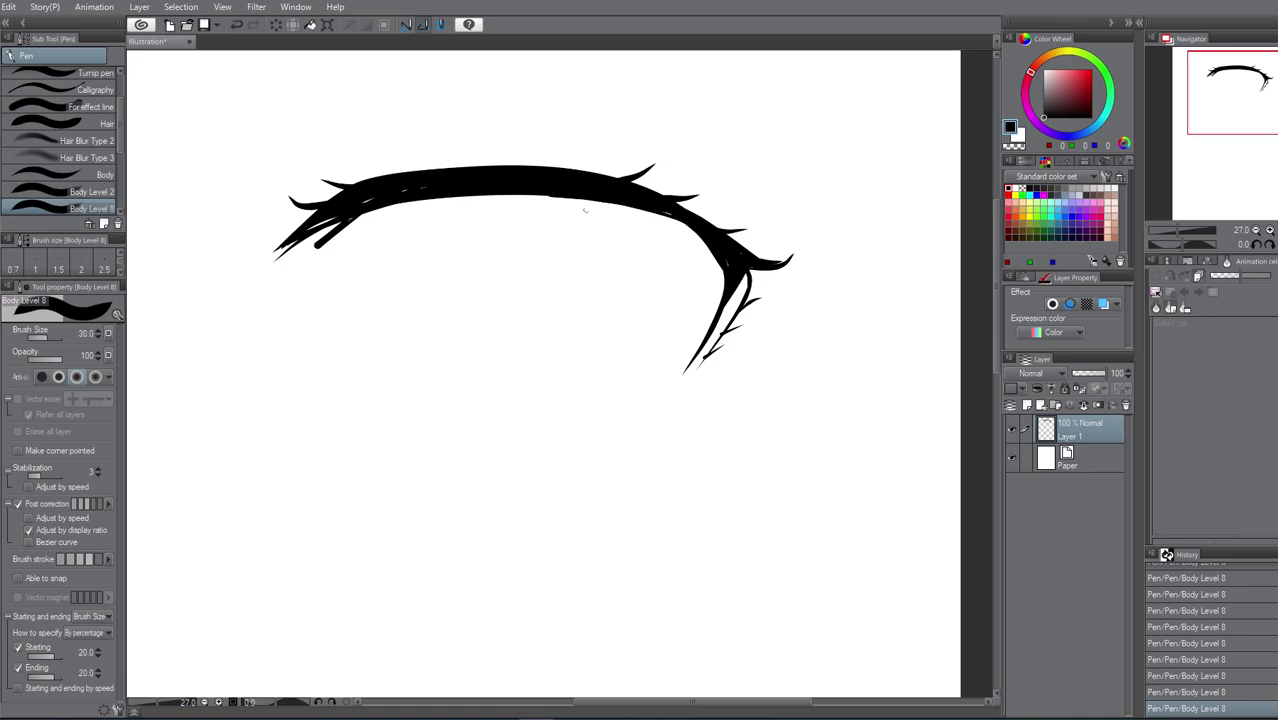
mouse_move(597, 197)
left_mouse_down()
mouse_move(617, 237)
mouse_move(618, 289)
mouse_move(595, 367)
left_mouse_up()
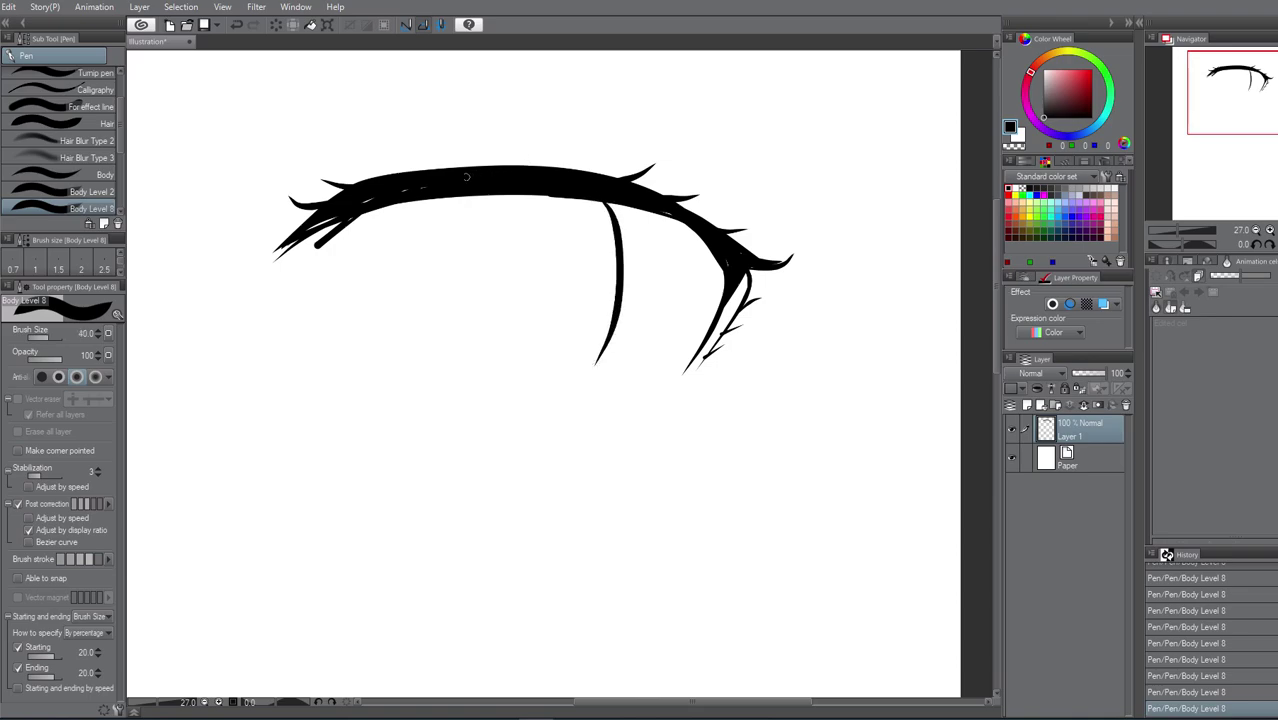
mouse_move(438, 196)
left_mouse_down()
mouse_move(412, 246)
mouse_move(410, 296)
mouse_move(467, 369)
mouse_move(444, 350)
mouse_move(427, 258)
mouse_move(442, 194)
left_mouse_up()
key("ctrl+z")
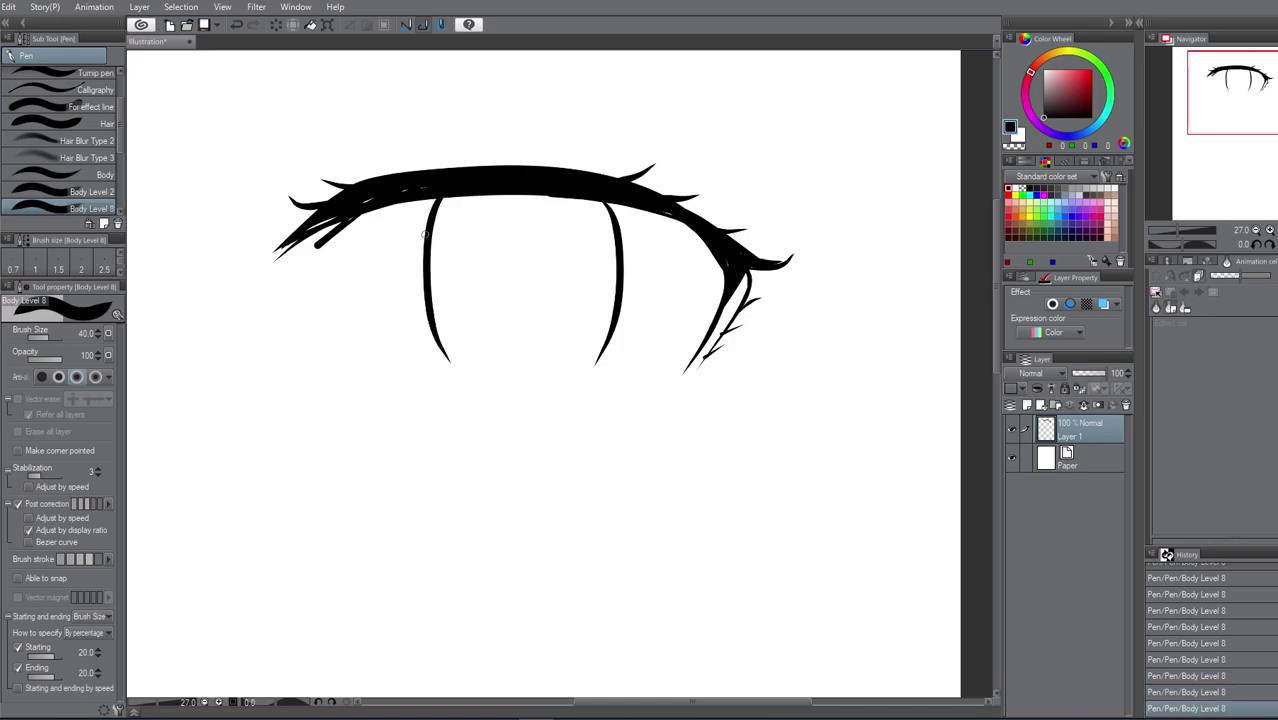
left_click_drag(449, 198, 427, 299)
mouse_move(590, 200)
left_mouse_down()
mouse_move(617, 264)
mouse_move(592, 206)
mouse_move(503, 191)
mouse_move(530, 184)
mouse_move(602, 212)
mouse_move(557, 192)
mouse_move(480, 190)
mouse_move(425, 246)
left_mouse_up()
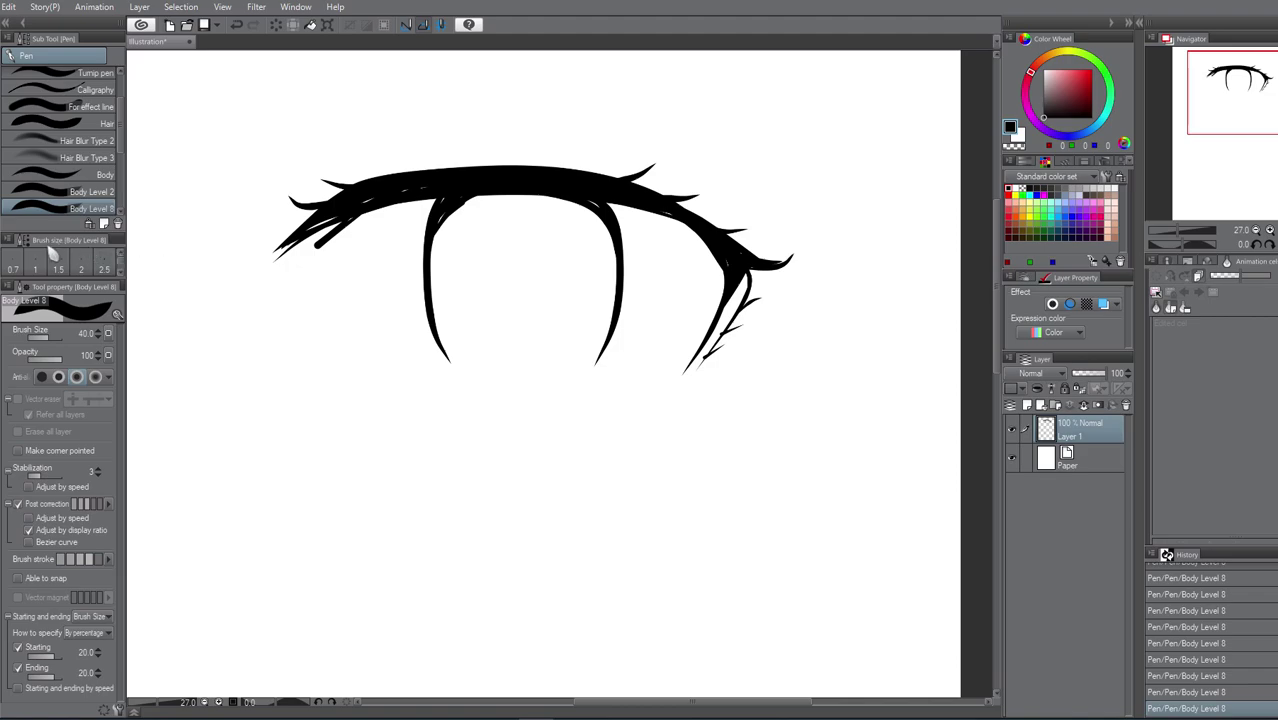
Paint a solid black oval pupil in the upper middle of the iris using the Milli pen enlarged up to size 300
key("p")
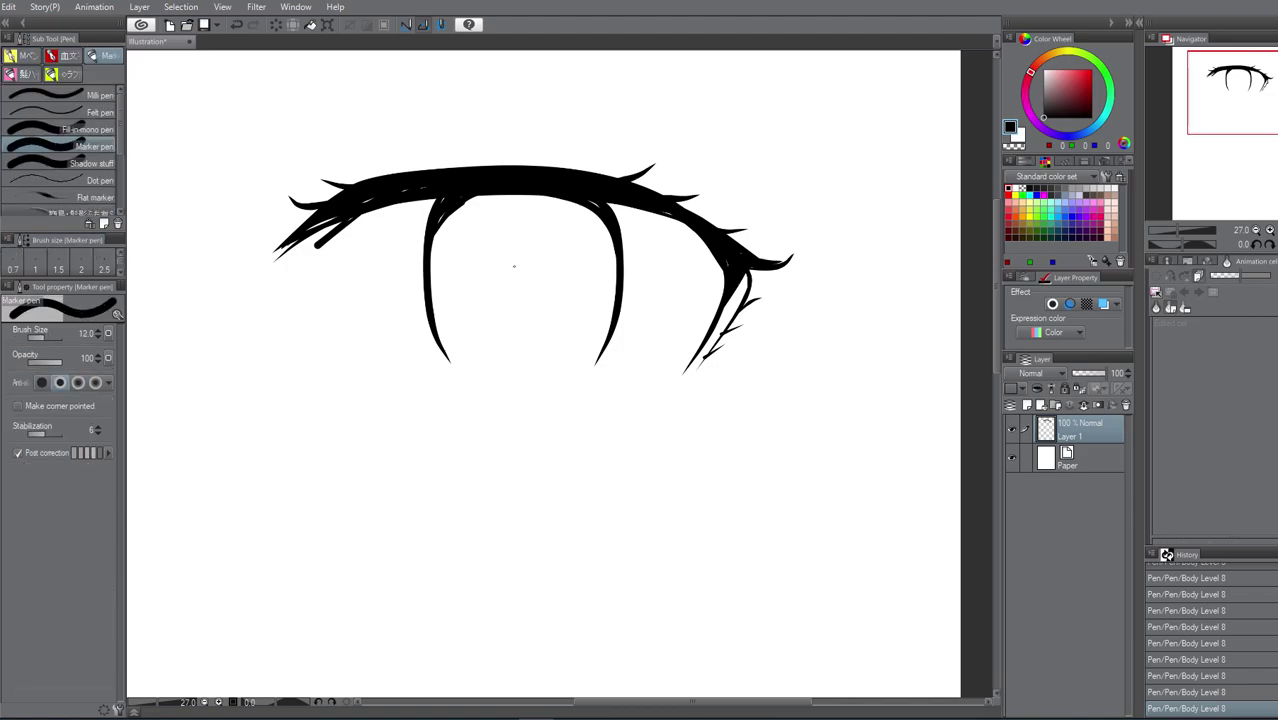
left_click(76, 94)
key("bracketright")
key("bracketright")
key("bracketright")
key("bracketright")
key("bracketright")
key("bracketright")
key("bracketright")
key("bracketright")
key("bracketright")
key("bracketright")
key("bracketright")
key("bracketright")
key("bracketright")
key("bracketright")
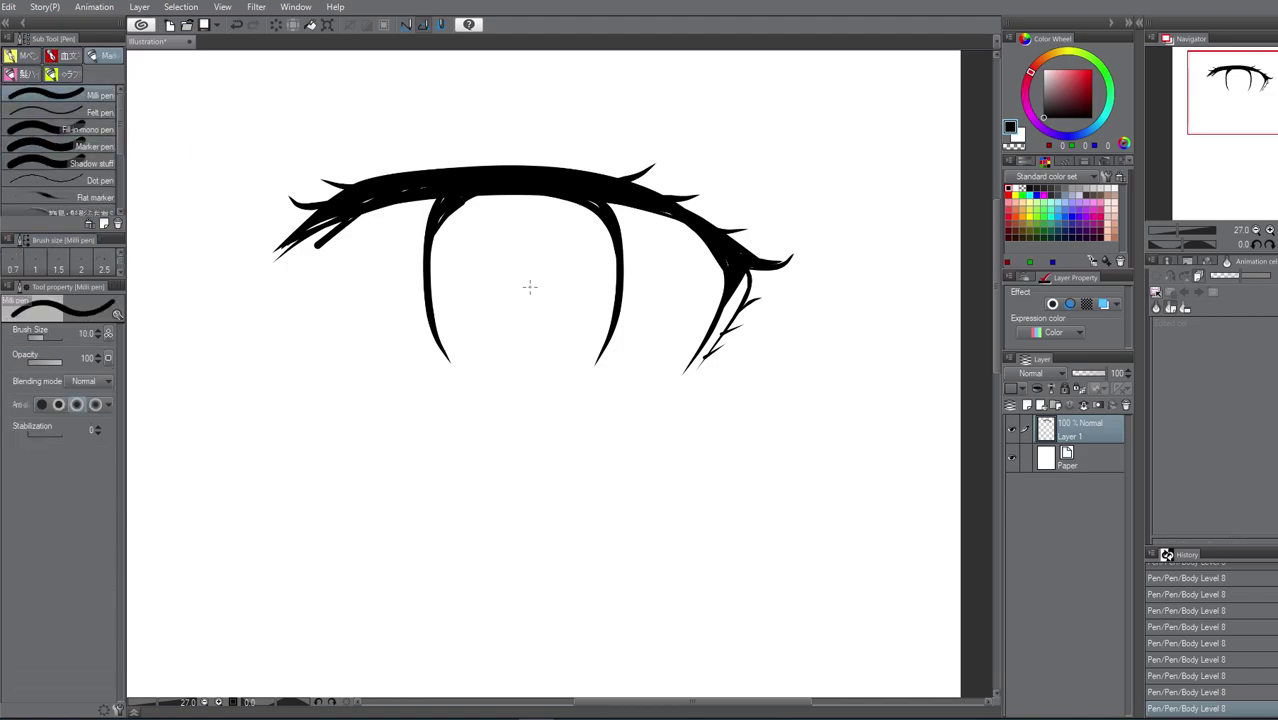
key("bracketright")
key("bracketright")
key("bracketright")
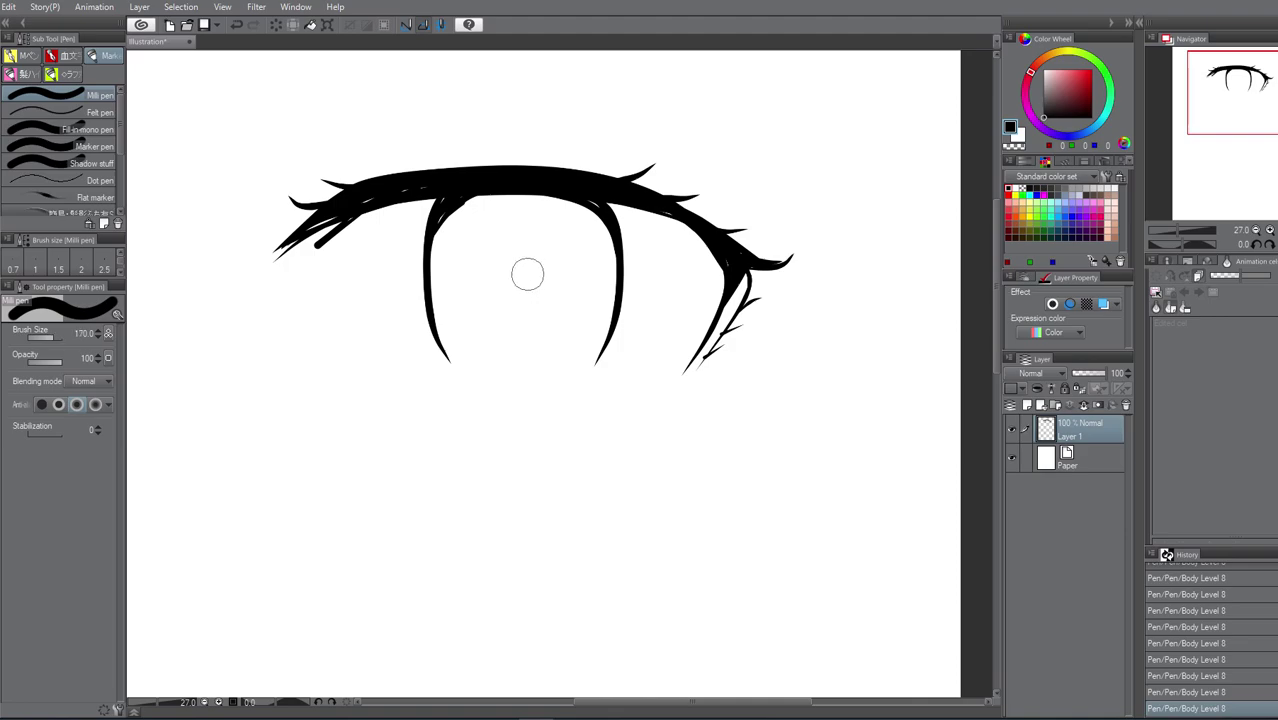
left_click(527, 251)
key("bracketright")
key("bracketright")
left_click(527, 257)
mouse_move(527, 257)
left_mouse_down()
mouse_move(528, 283)
mouse_move(522, 251)
mouse_move(523, 272)
left_mouse_up()
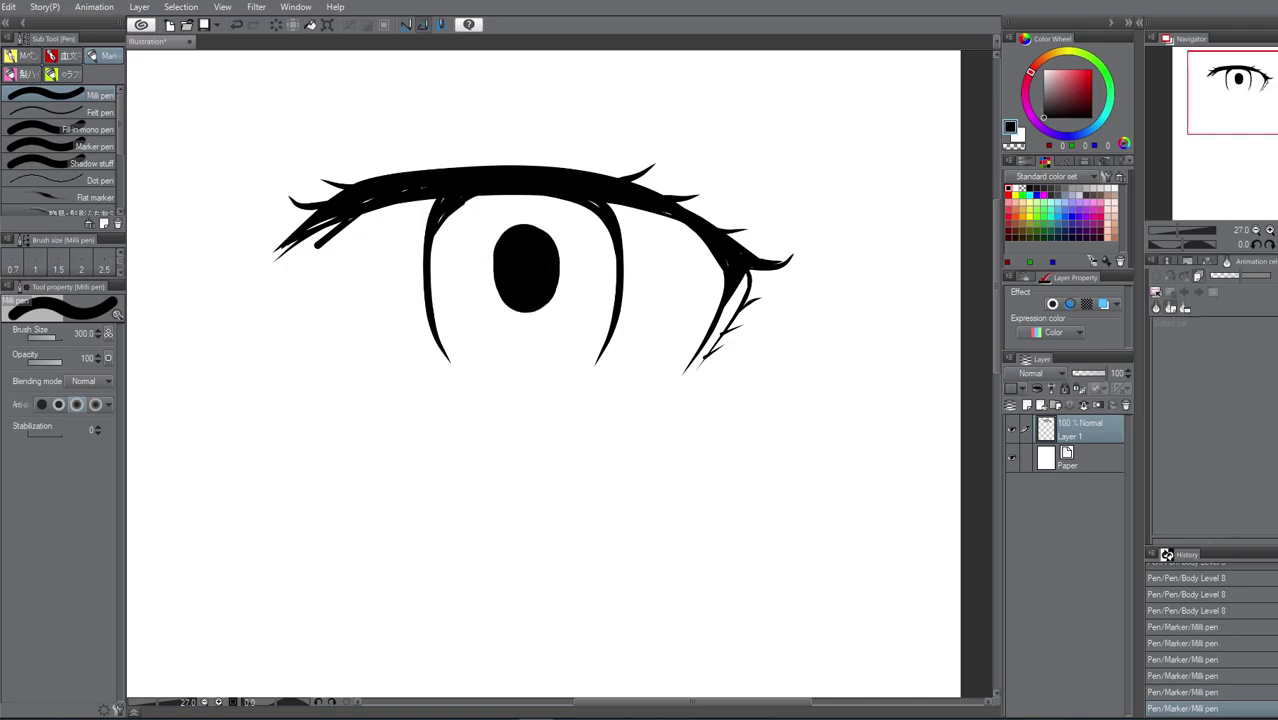
Continue both iris sides into thin curves toward the bottom with the Body Level 8 pen, leaving a small gap between them
key("p")
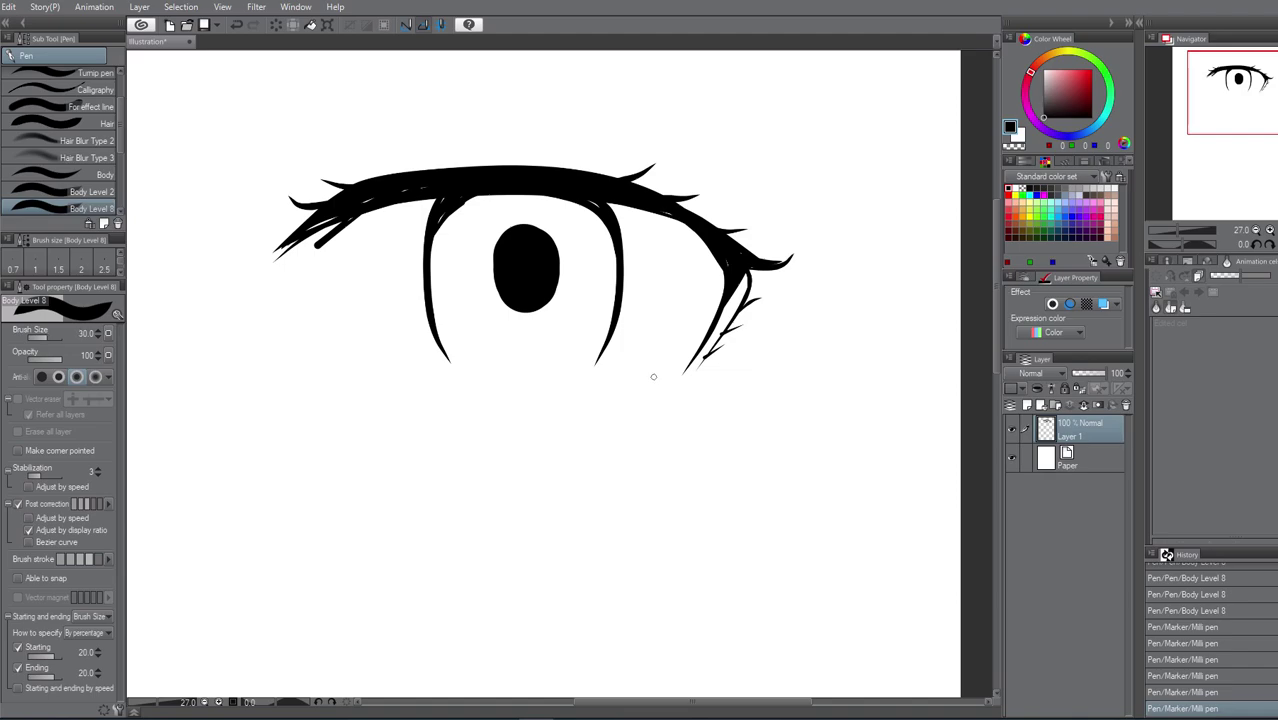
key("bracketleft")
left_click_drag(582, 377, 559, 389)
left_click_drag(440, 350, 516, 392)
Draw the lower eyelid line beneath the iris and a short line with small downward lashes under it at brush size 20
key("bracketright")
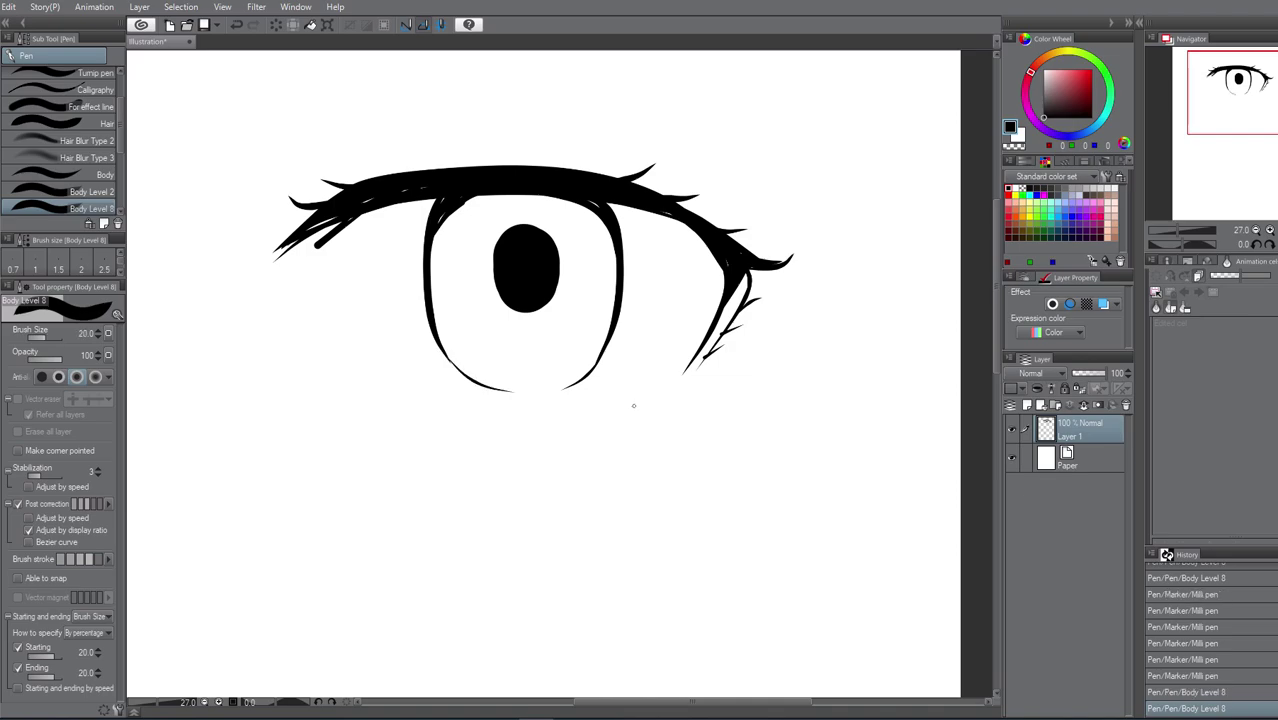
mouse_move(633, 404)
left_mouse_down()
mouse_move(526, 430)
mouse_move(391, 405)
left_mouse_up()
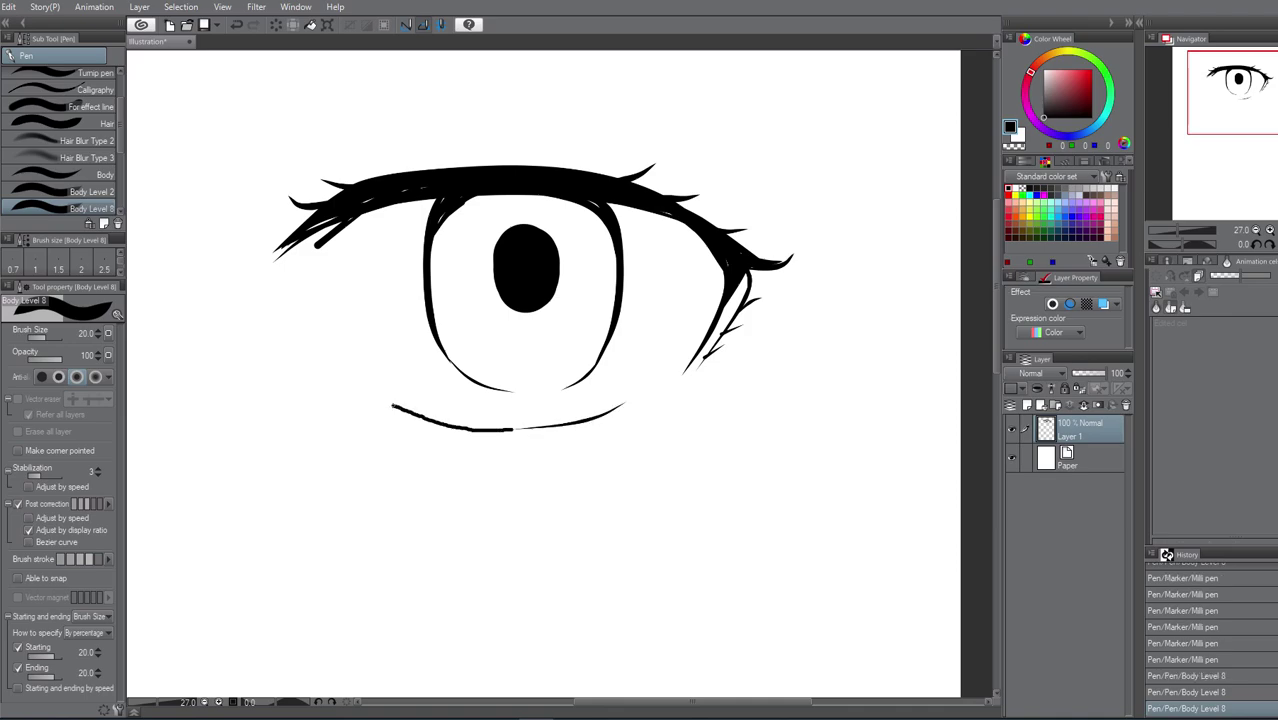
left_click_drag(593, 432, 502, 448)
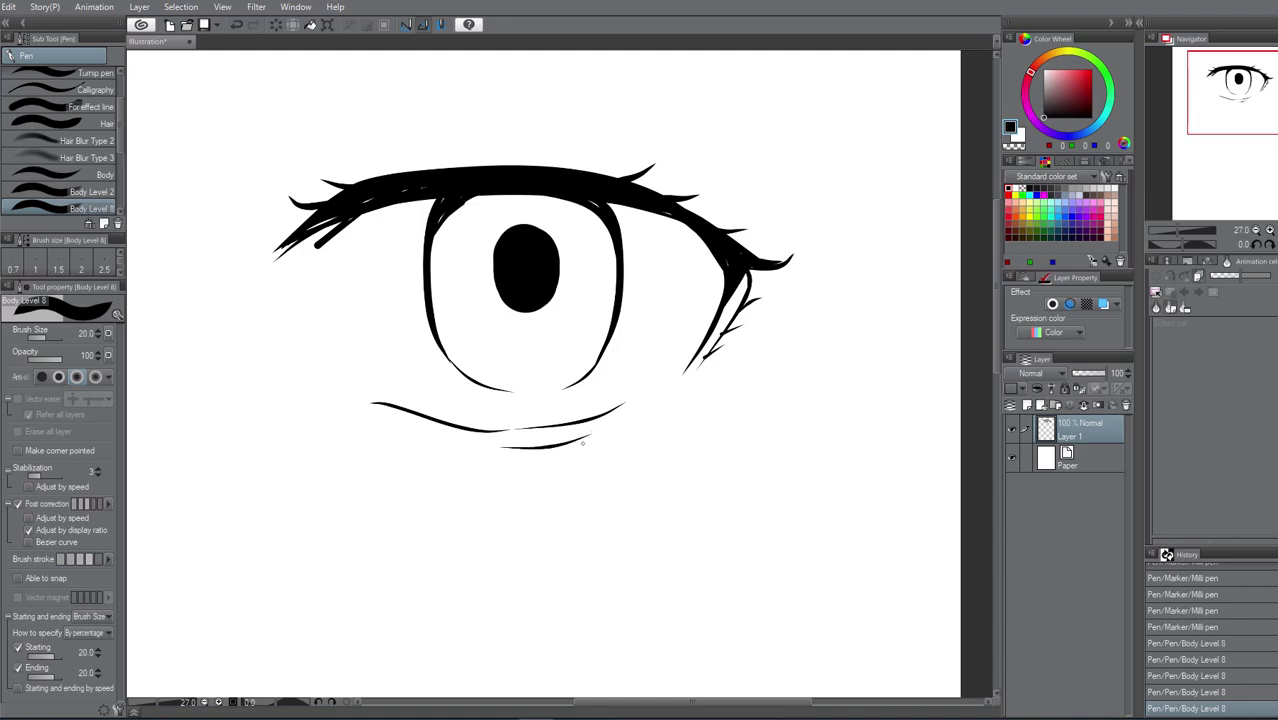
left_click_drag(586, 440, 578, 437)
mouse_move(577, 437)
left_mouse_down()
mouse_move(591, 448)
mouse_move(526, 464)
left_mouse_up()
key("ctrl+z")
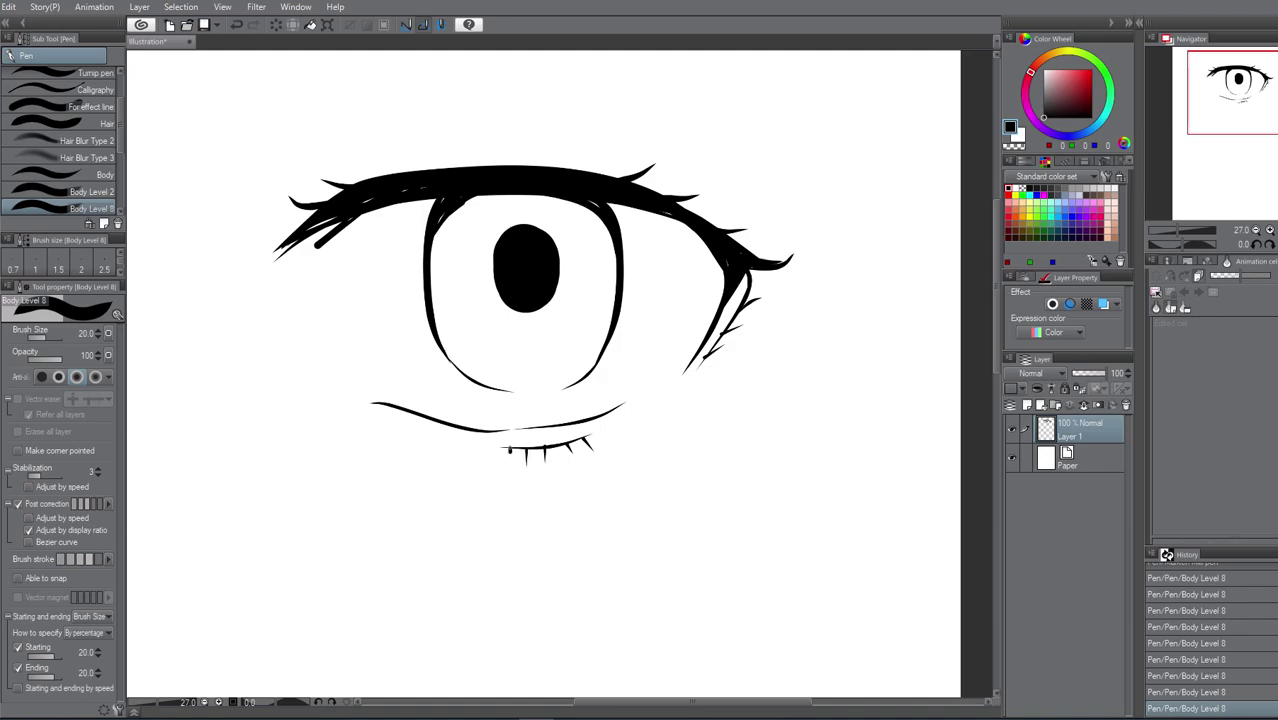
Draw two thin eyelid crease lines above the lash line, and outline the inner end and upper edge of the eyebrow
left_click_drag(330, 153, 430, 134)
left_click_drag(604, 129, 719, 175)
scroll(568, 160, "down", 1)
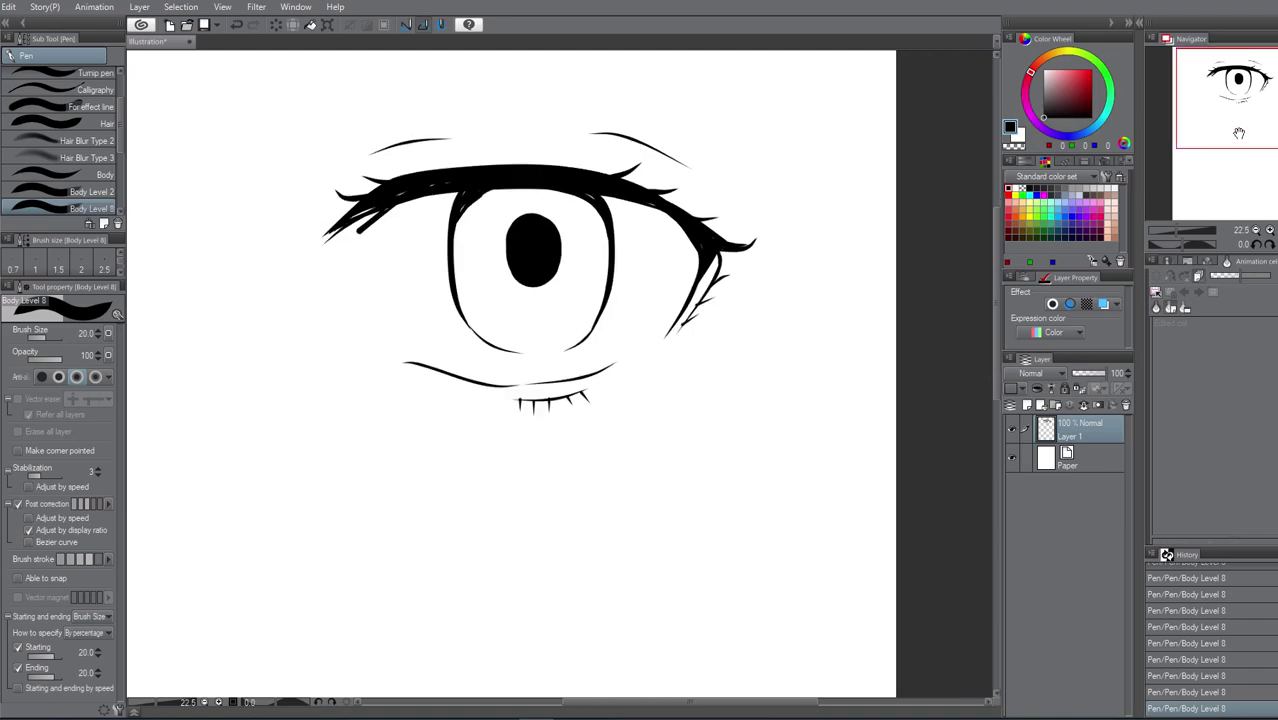
left_click_drag(1239, 133, 1201, 119)
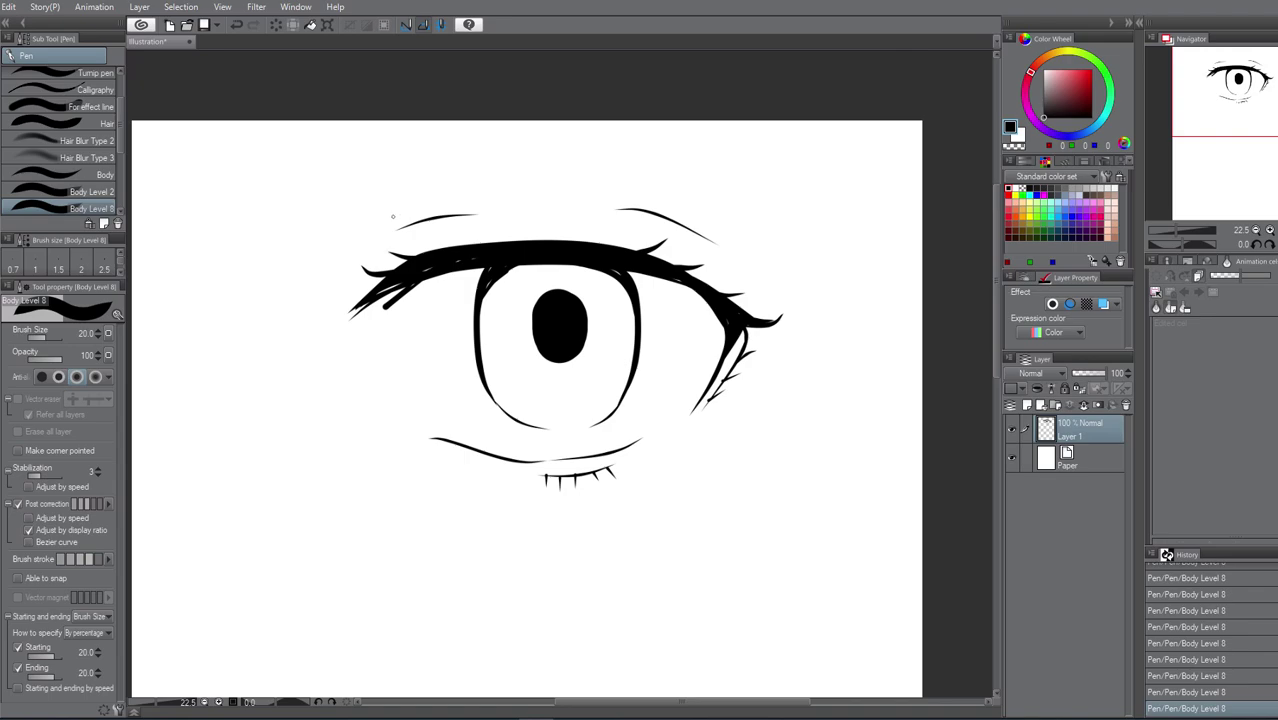
mouse_move(389, 215)
left_mouse_down()
mouse_move(435, 165)
mouse_move(533, 163)
left_mouse_up()
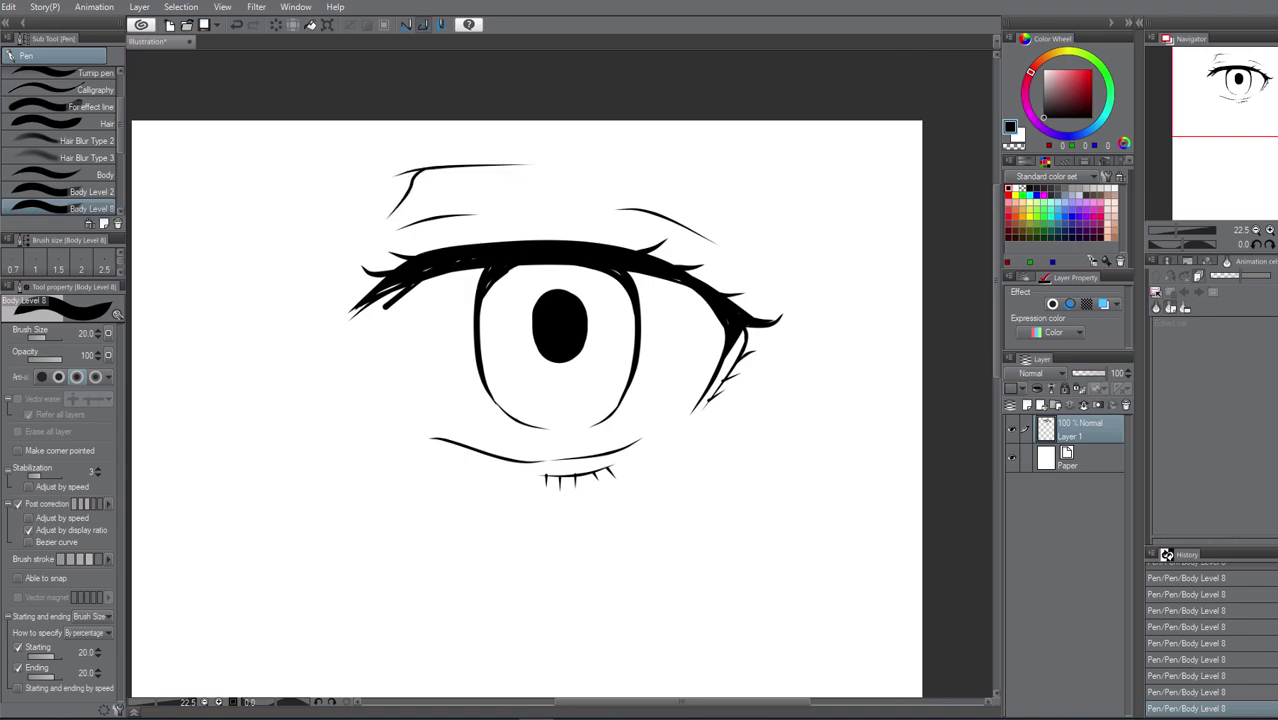
scroll(401, 379, "up", 1)
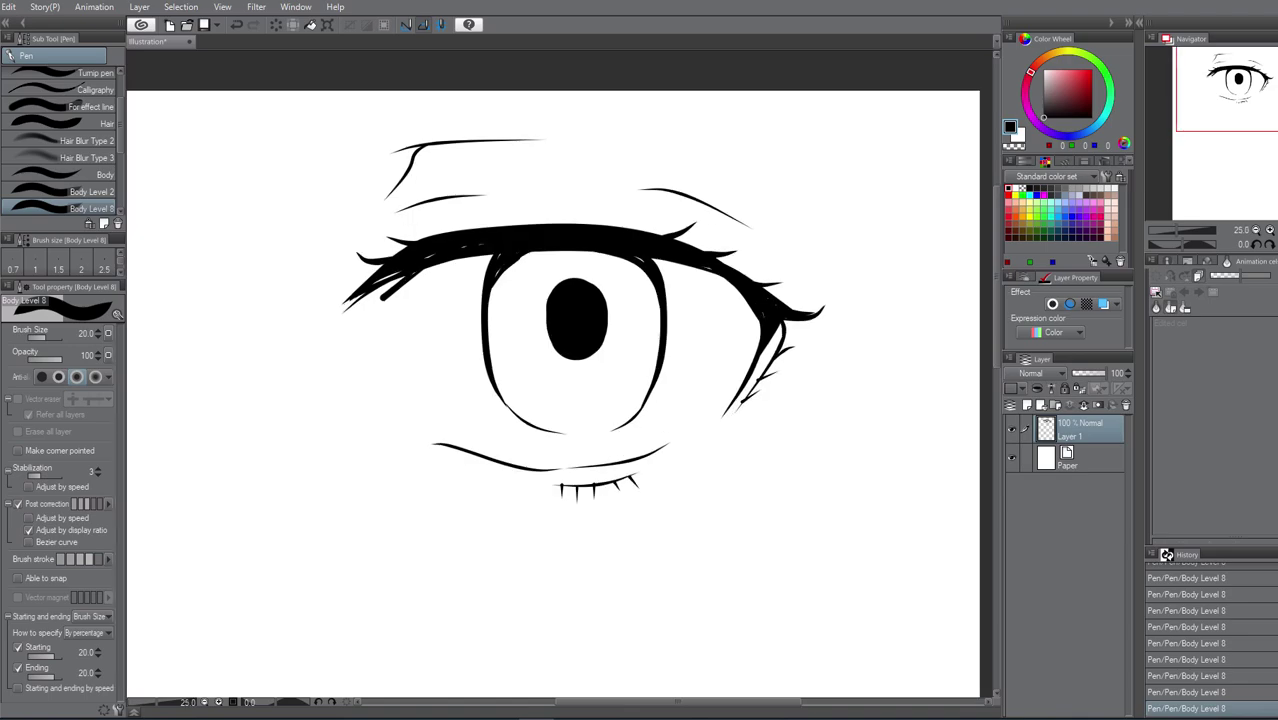
key("m")
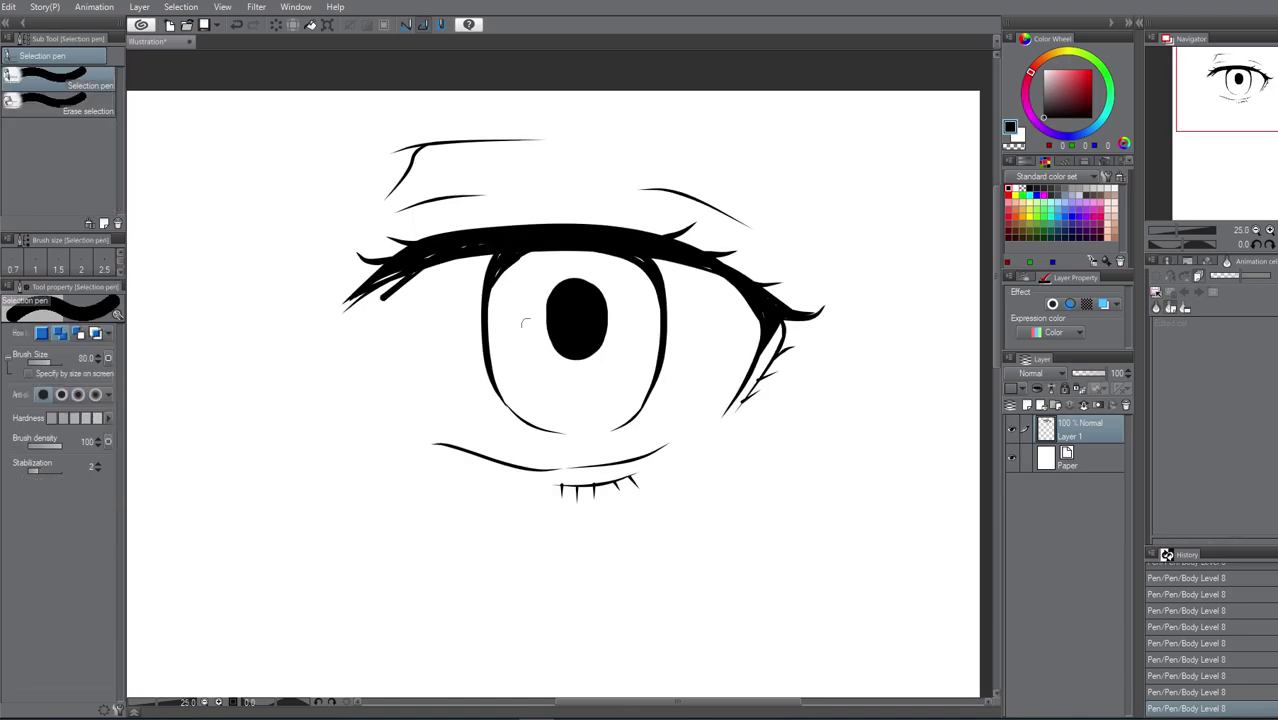
key("bracketright")
key("bracketright")
key("bracketright")
key("bracketright")
key("bracketright")
key("bracketright")
key("bracketright")
key("bracketright")
key("bracketright")
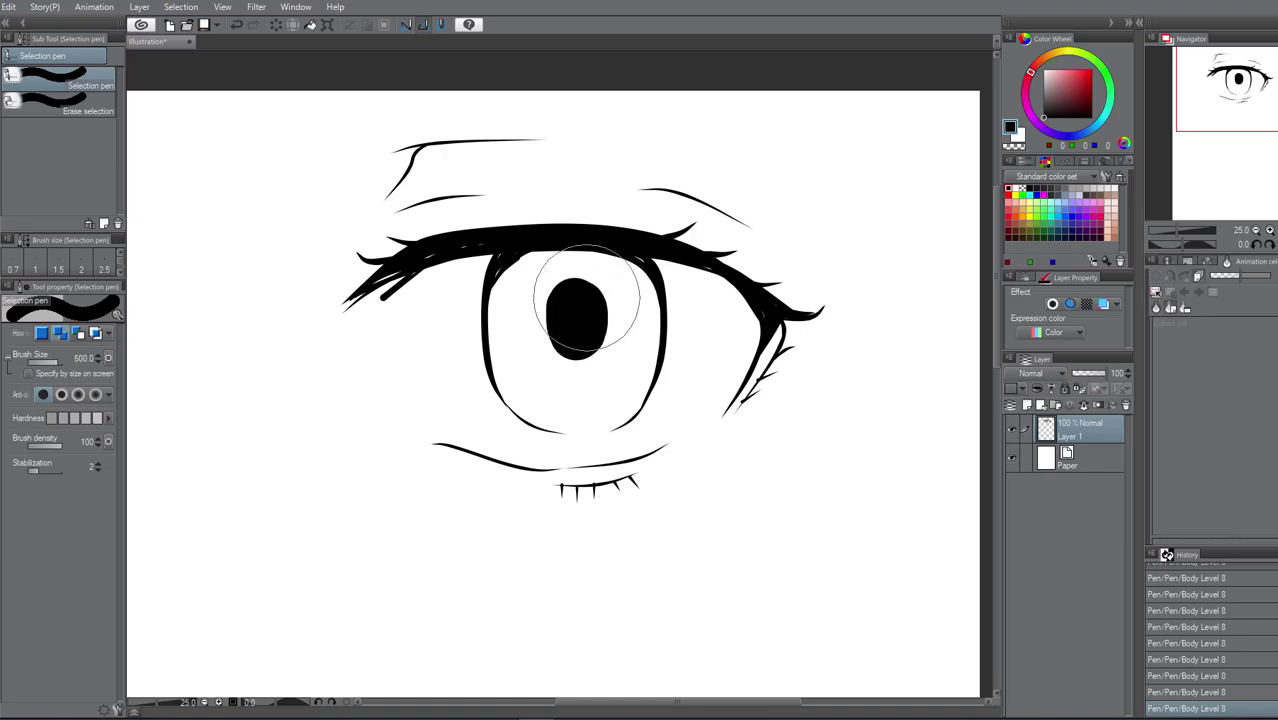
key("p")
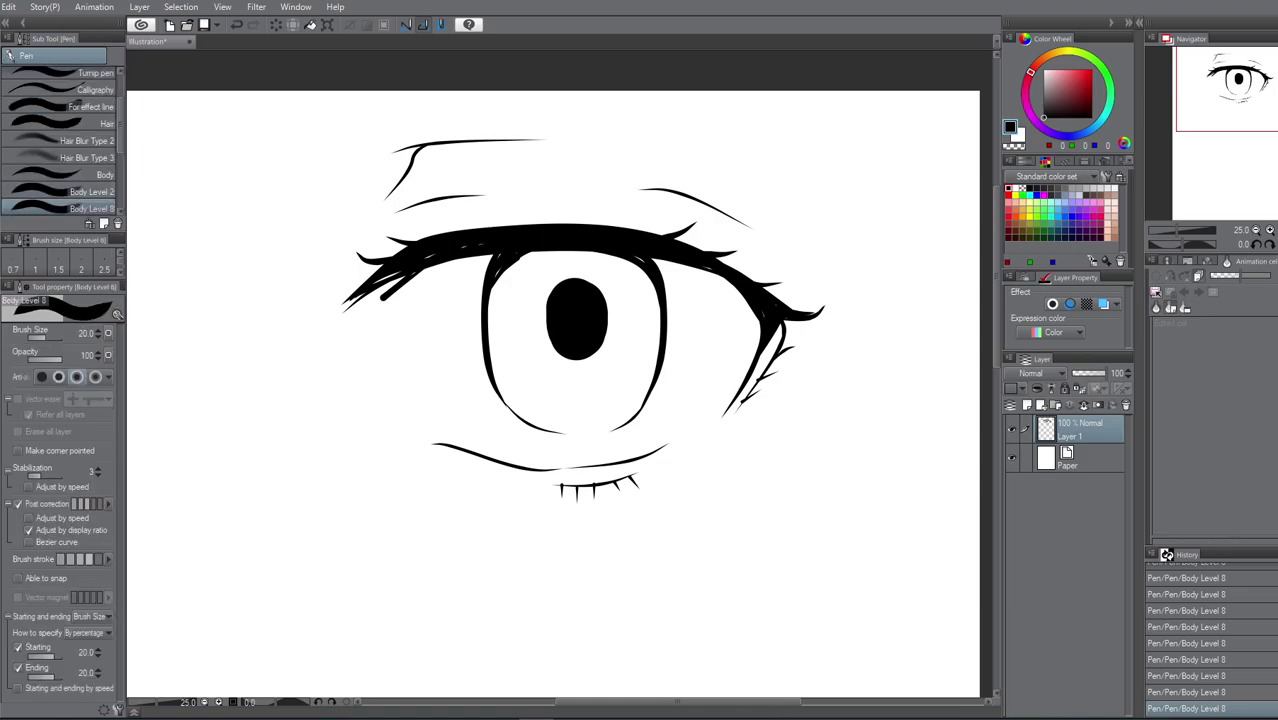
Fill the remaining white gaps in the outer half of the upper lash line and around the tops of the iris sides
scroll(540, 263, "up", 1)
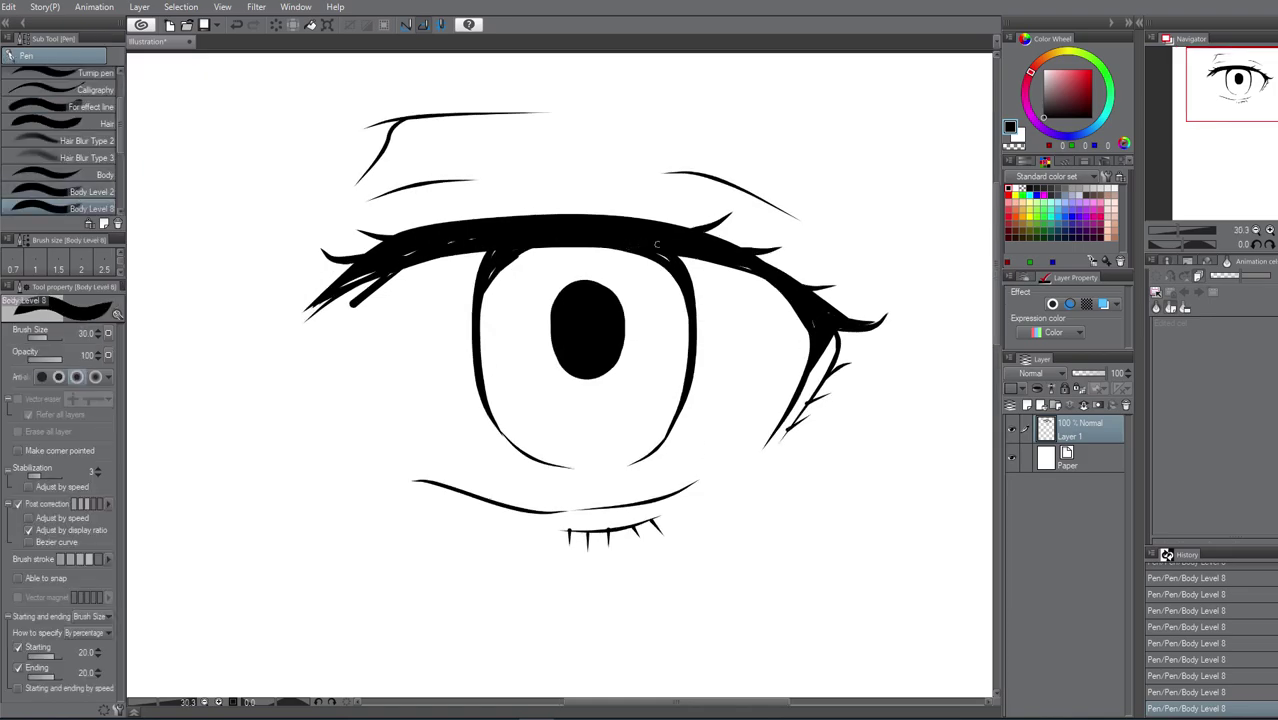
mouse_move(654, 247)
left_mouse_down()
mouse_move(746, 270)
mouse_move(818, 330)
left_mouse_up()
mouse_move(814, 318)
left_mouse_down()
mouse_move(717, 263)
mouse_move(615, 248)
left_mouse_up()
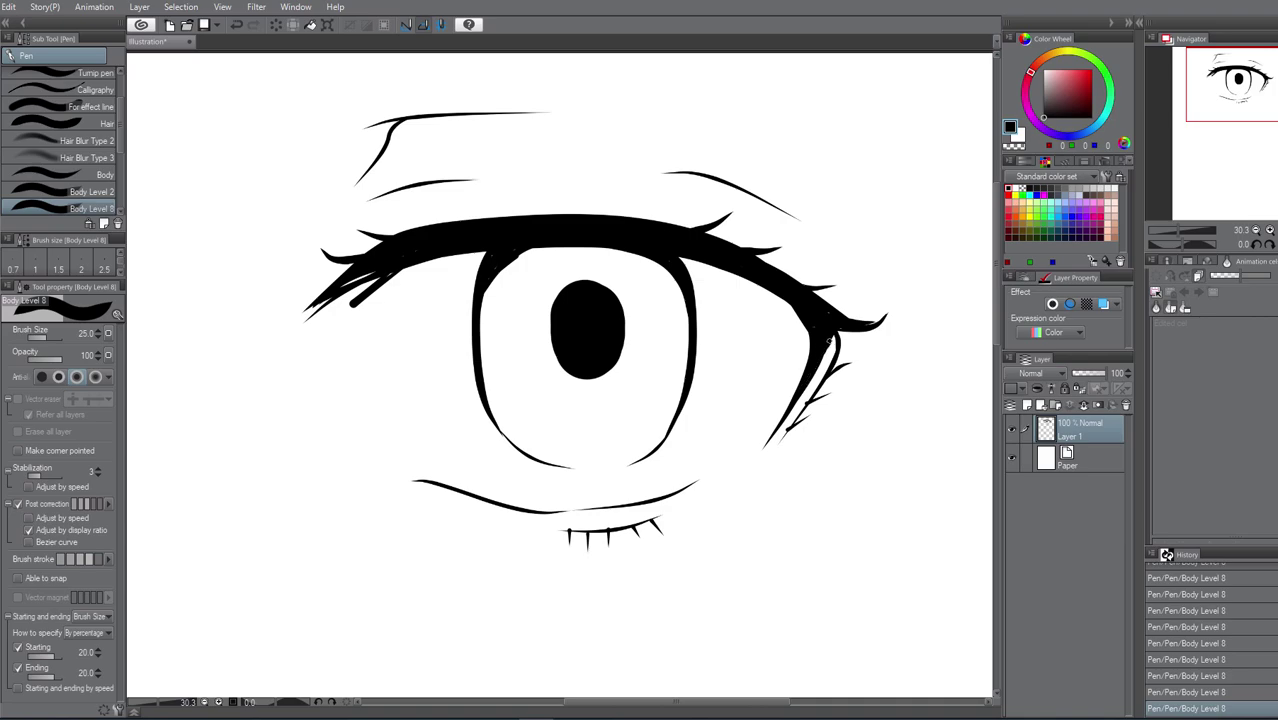
Touch up the lash line's outer corner, and select the whole iris interior with the Selection pen at size 700
left_click_drag(831, 331, 839, 332)
key("m")
left_click(557, 312)
mouse_move(557, 312)
left_mouse_down()
mouse_move(608, 313)
mouse_move(618, 346)
mouse_move(601, 378)
mouse_move(562, 371)
mouse_move(555, 308)
mouse_move(604, 392)
left_mouse_up()
left_click(604, 388)
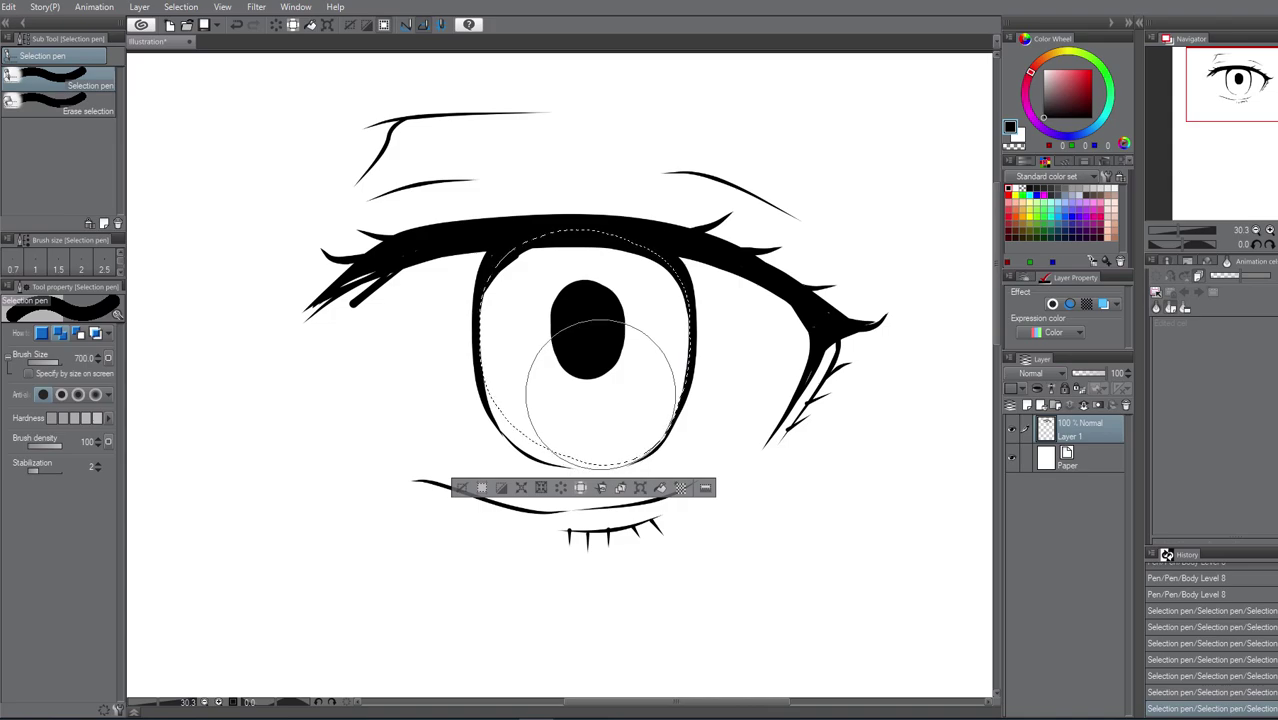
left_click(600, 394)
left_click(602, 394)
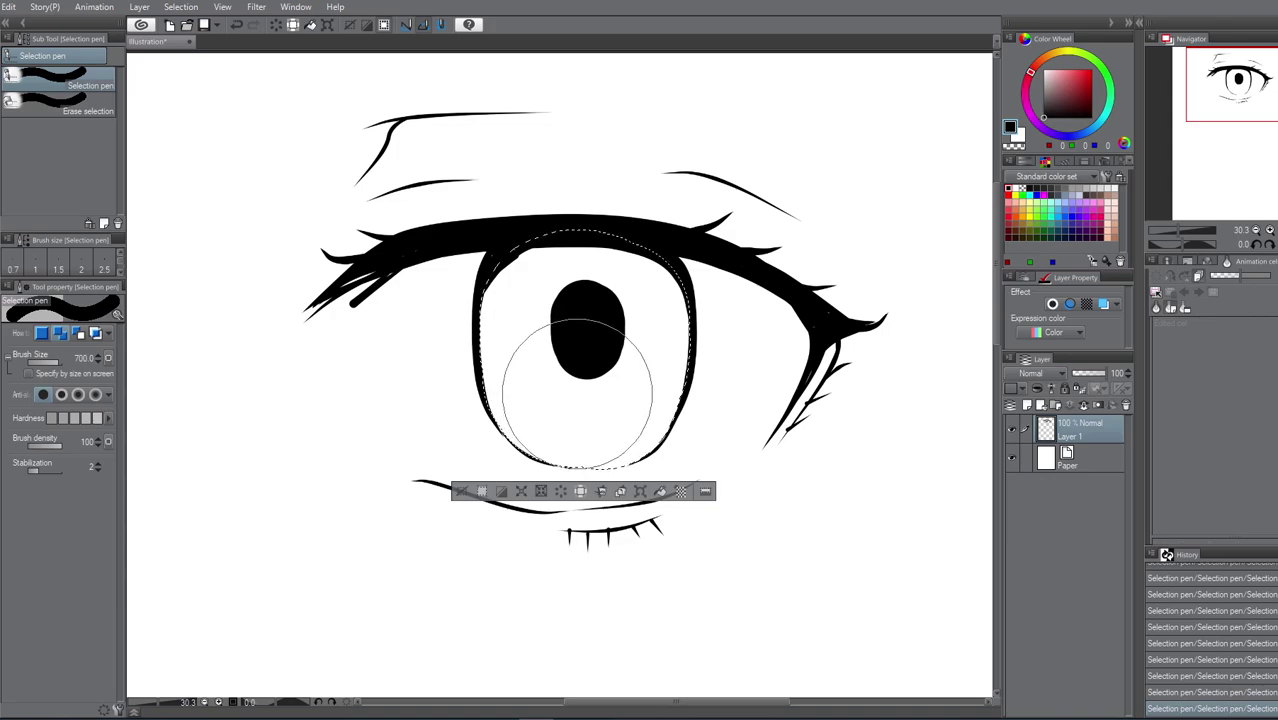
Add a new raster layer beneath the line-art layer and mask it outside the iris selection
right_click(1085, 428)
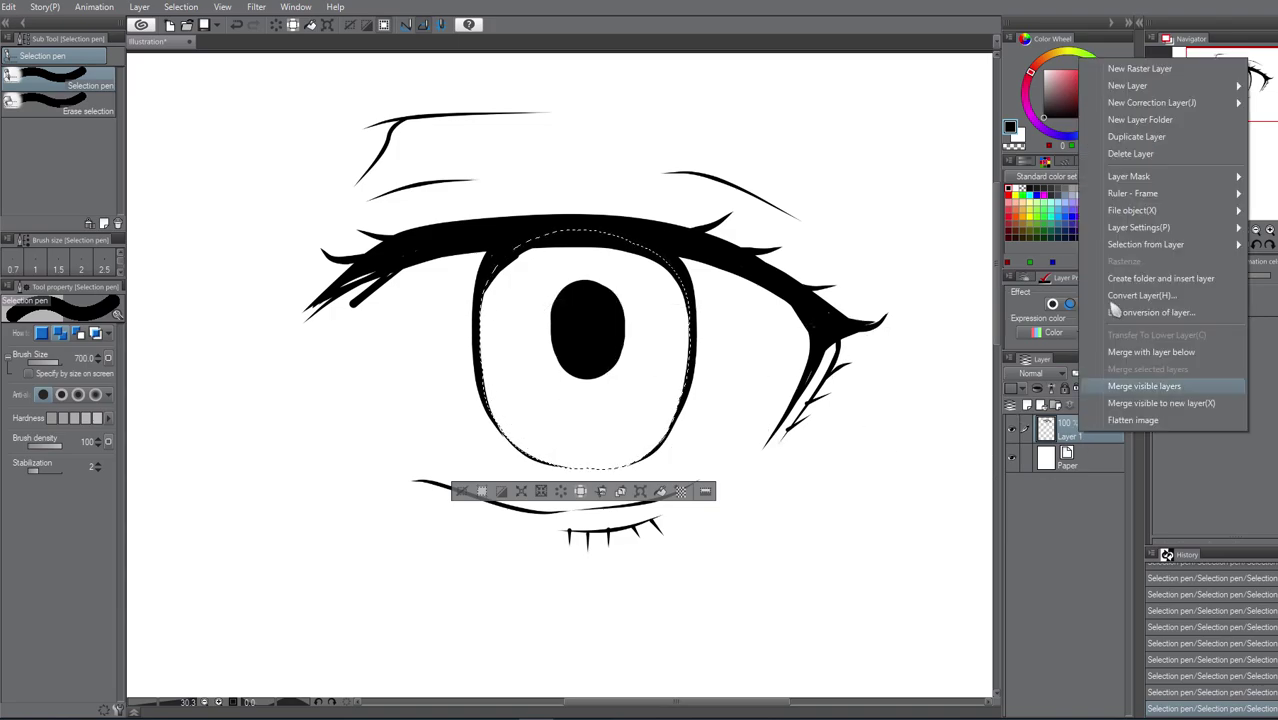
left_click(1139, 68)
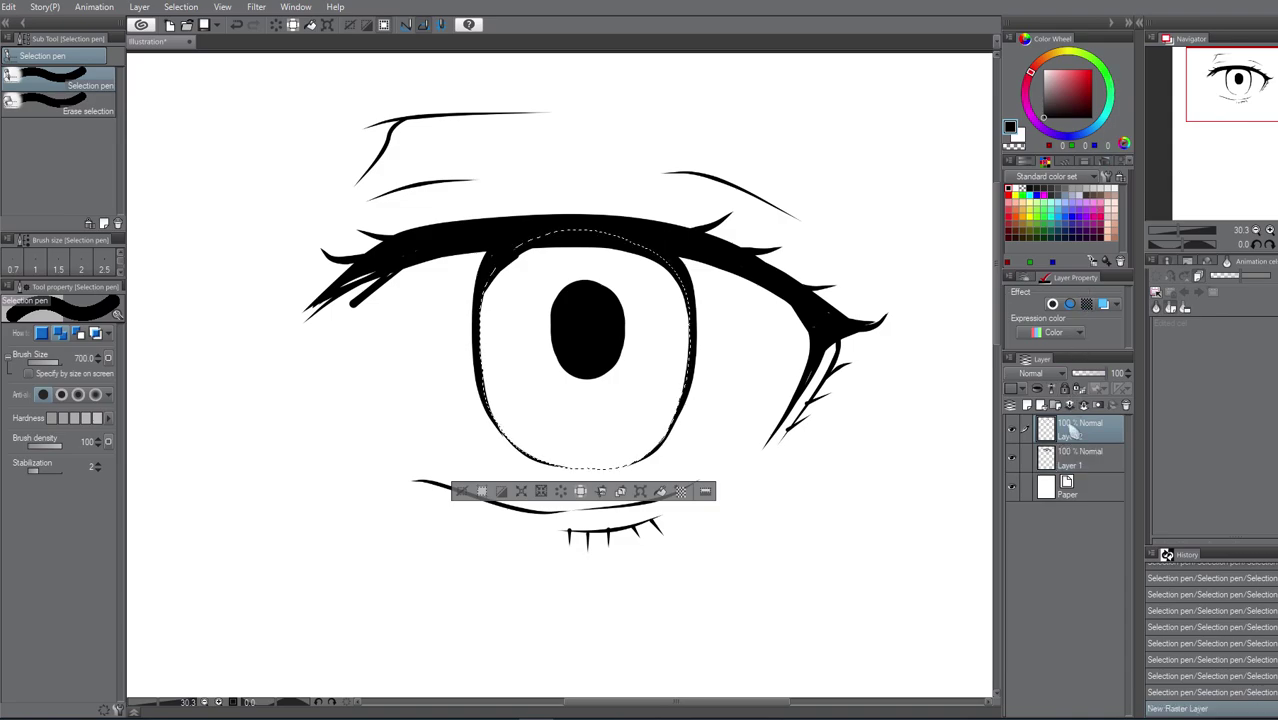
left_click_drag(1066, 465, 1066, 472)
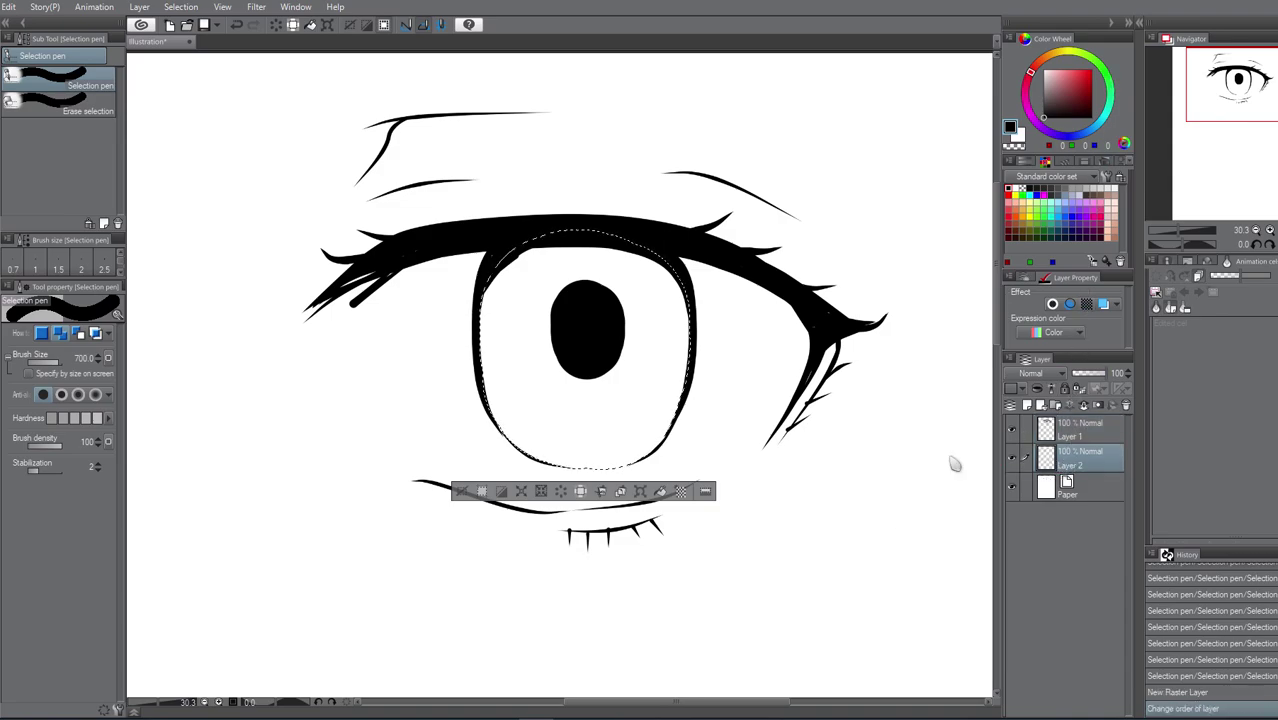
right_click(1068, 481)
mouse_move(1118, 213)
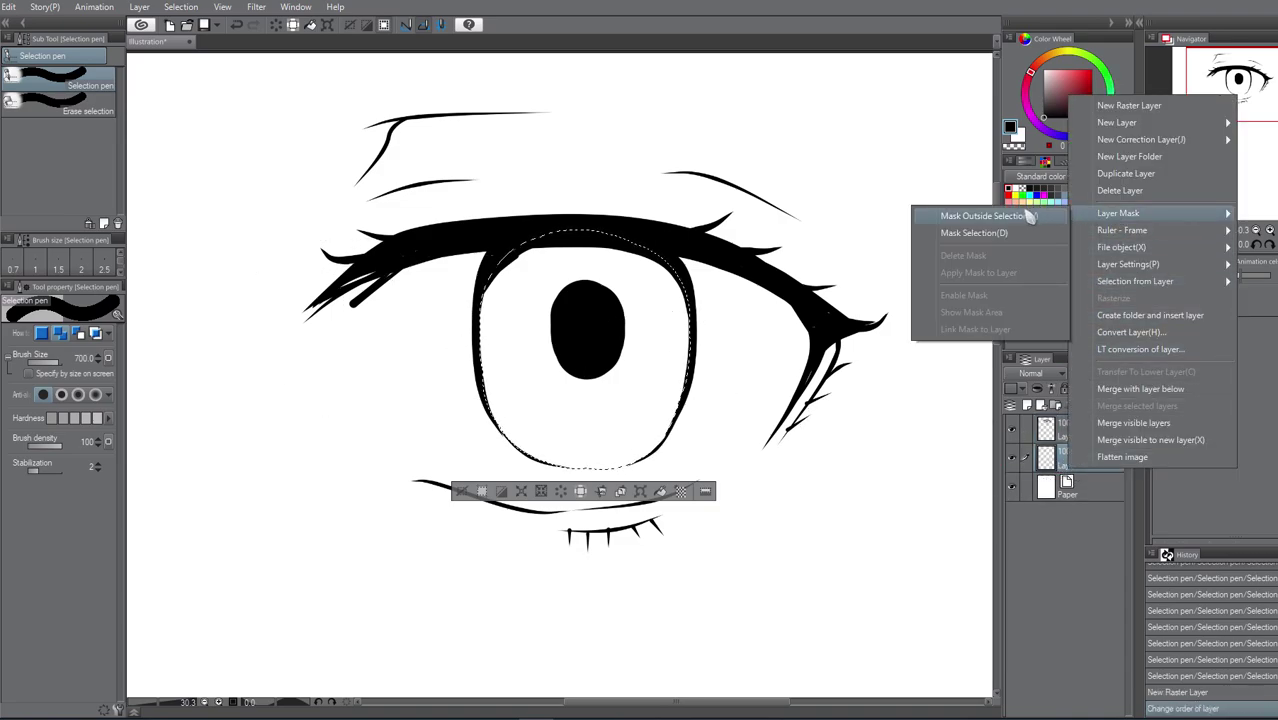
left_click(955, 209)
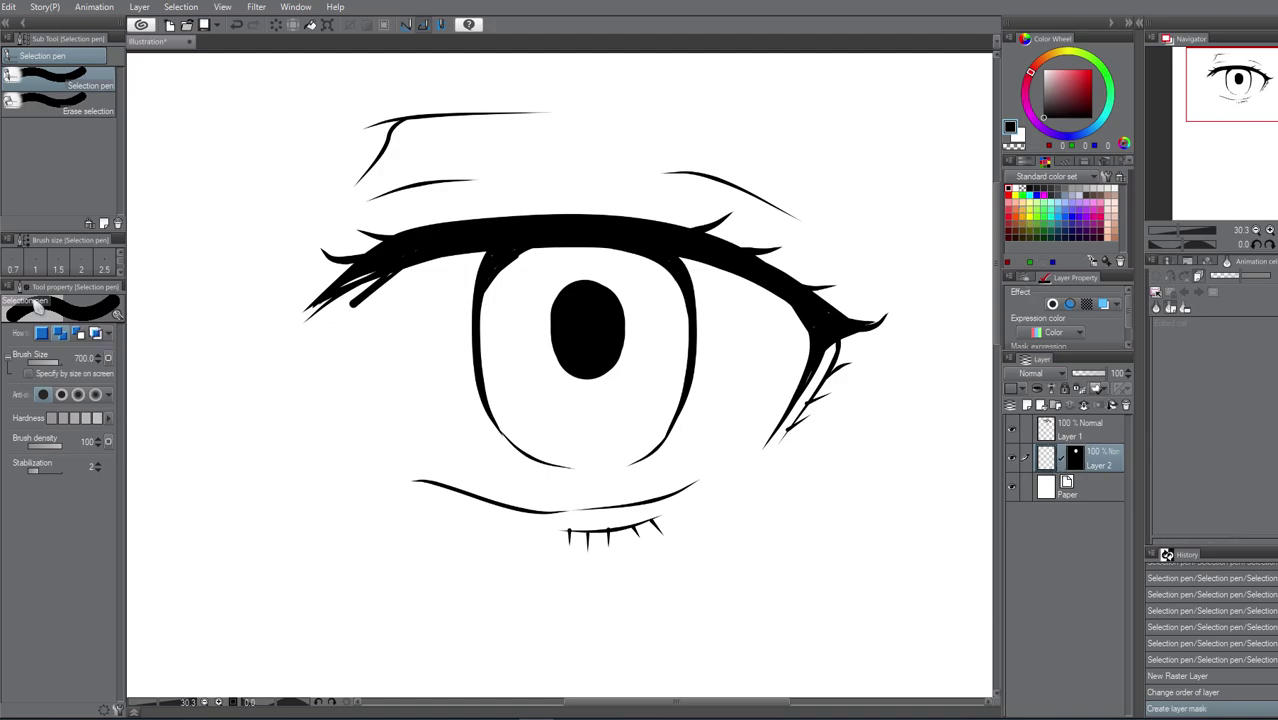
Fill the iris with dark purple (RGB 117, 51, 153) using the Milli pen enlarged to size 1000
key("p")
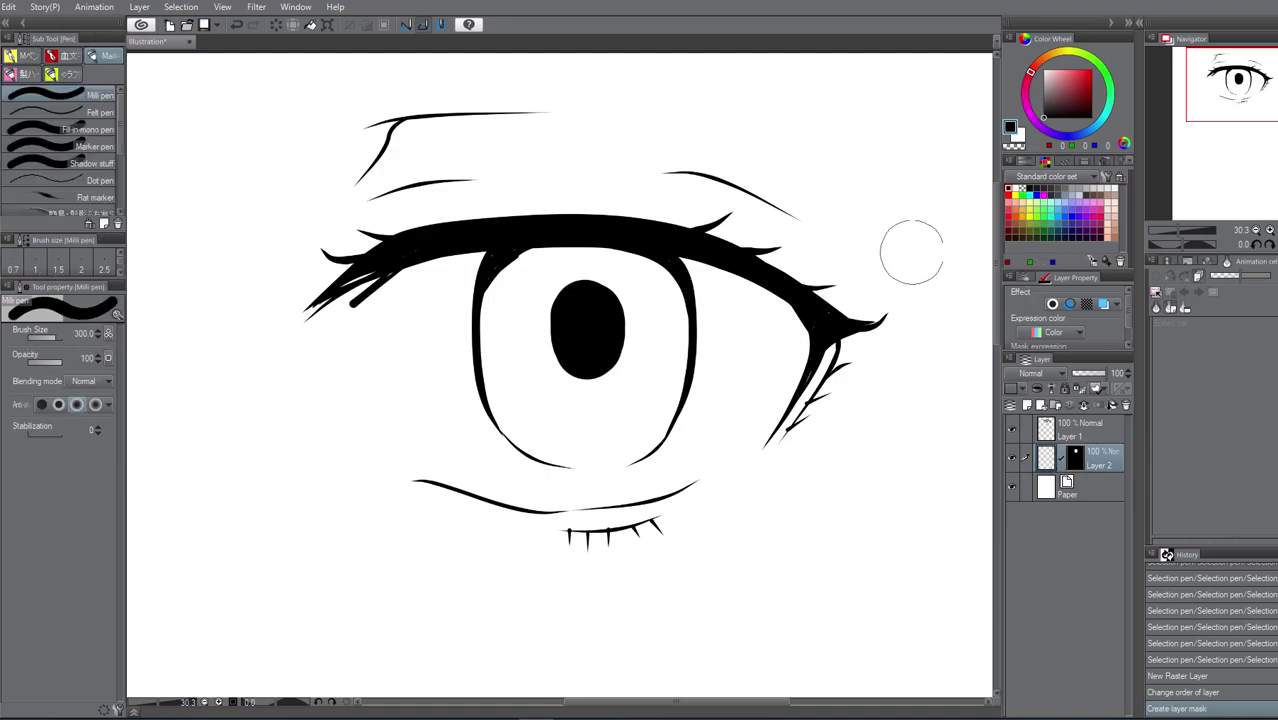
left_click(1088, 210)
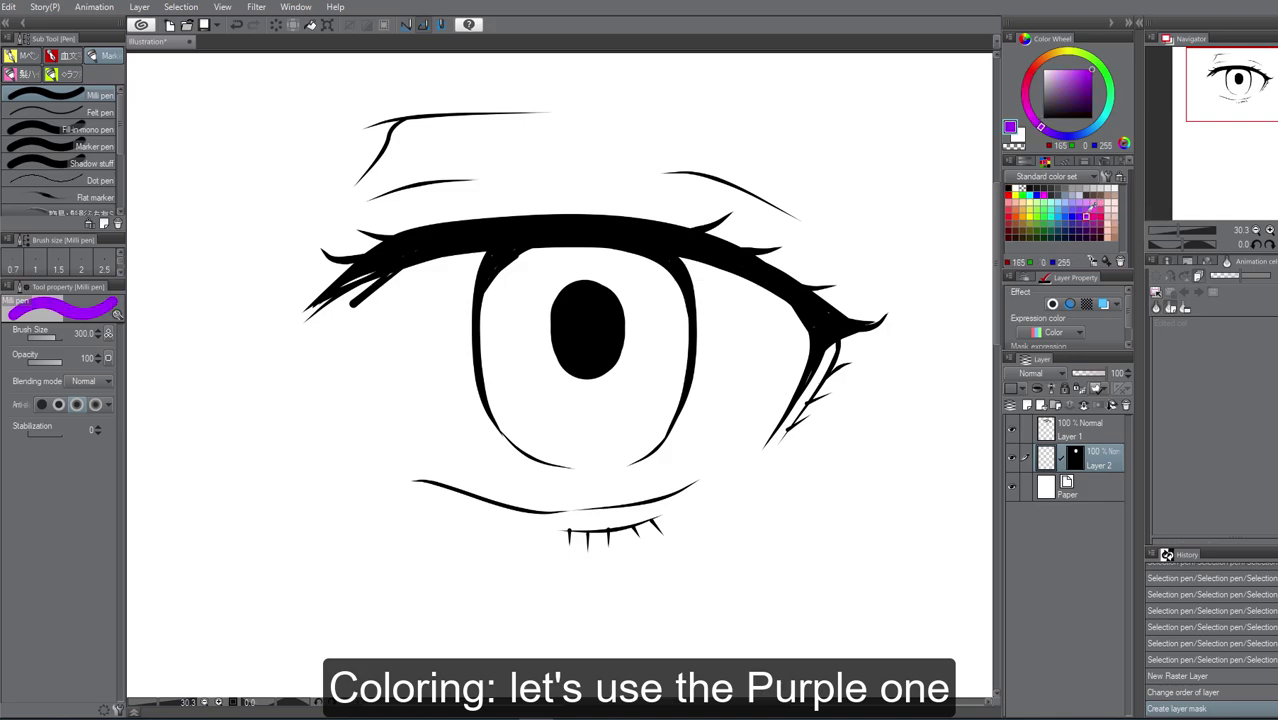
left_click(1085, 223)
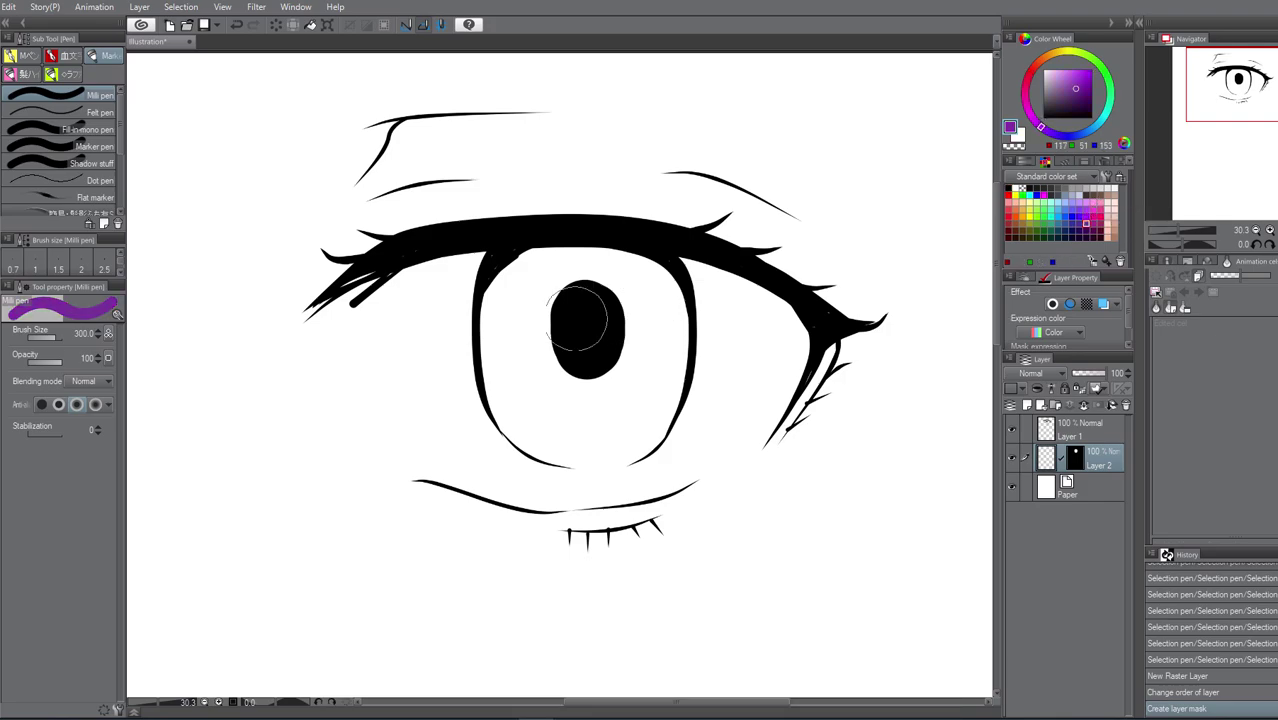
key("bracketright")
key("bracketright")
key("bracketright")
key("bracketright")
key("bracketright")
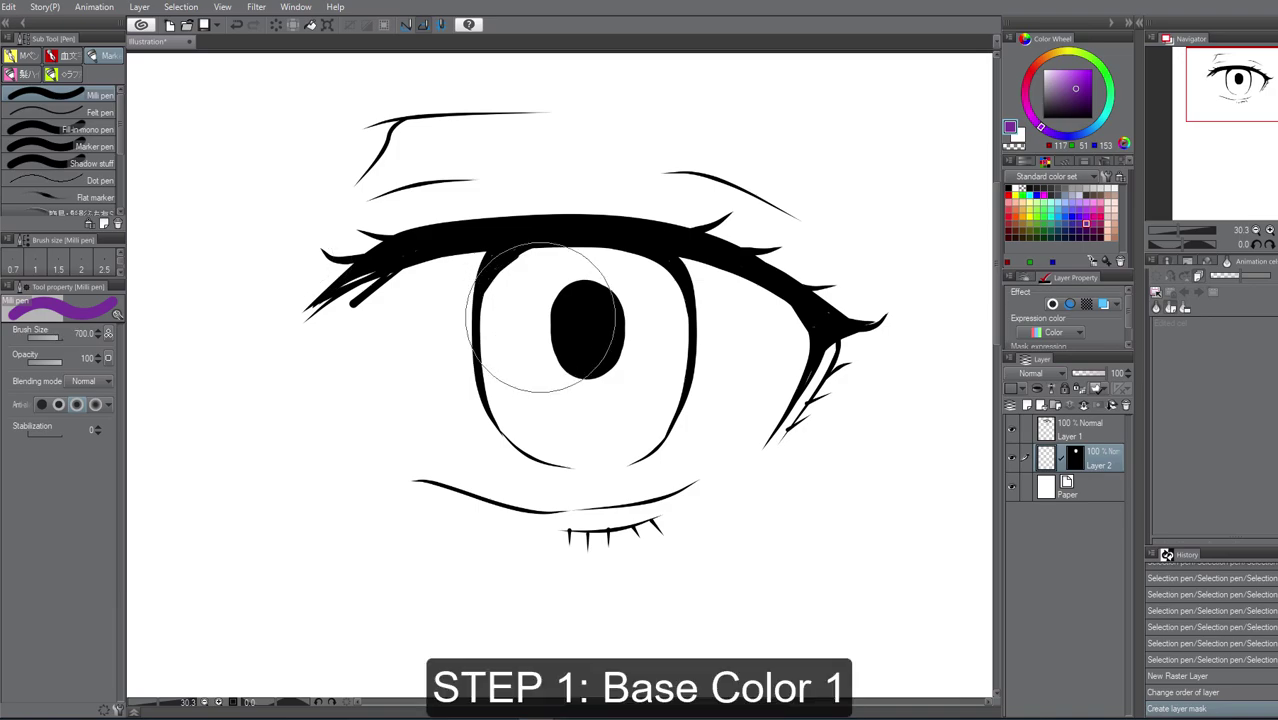
mouse_move(541, 317)
left_mouse_down()
mouse_move(601, 330)
mouse_move(610, 375)
mouse_move(580, 390)
mouse_move(553, 355)
mouse_move(585, 360)
left_mouse_up()
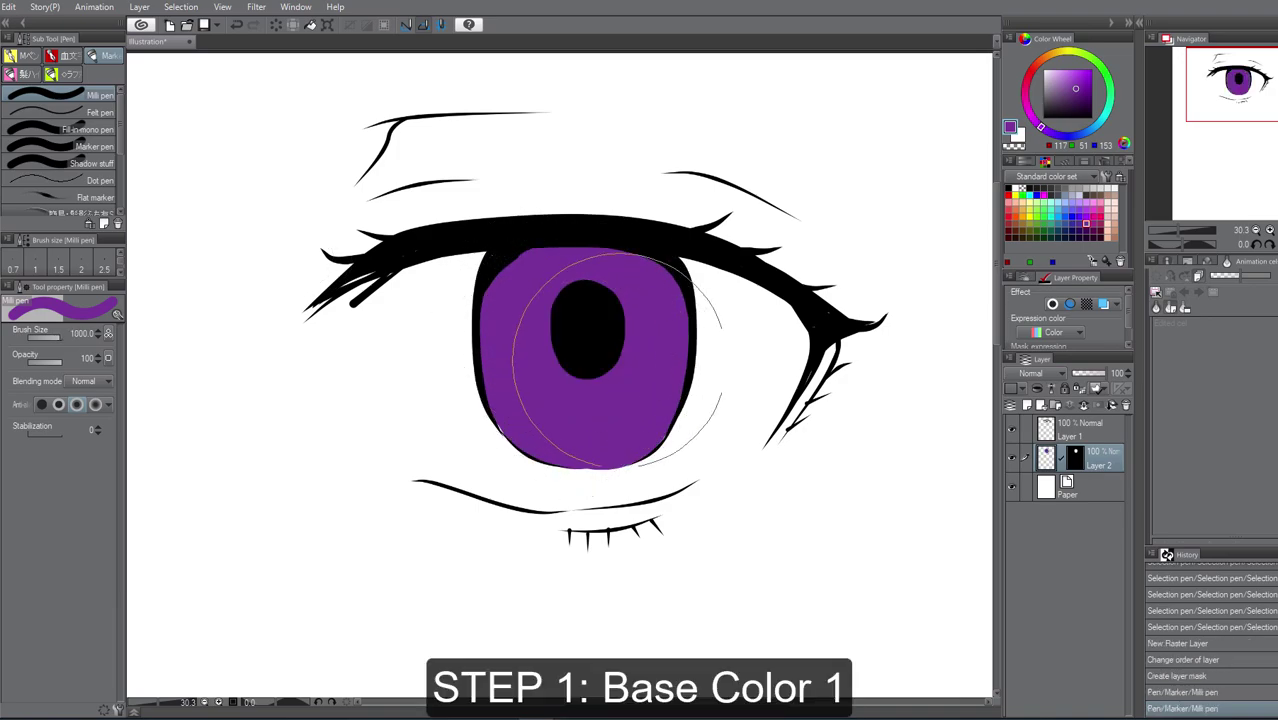
Paint a rounded area of brighter purple (RGB 175, 76, 229) over the lower half of the iris at size 1000
left_click(1090, 206)
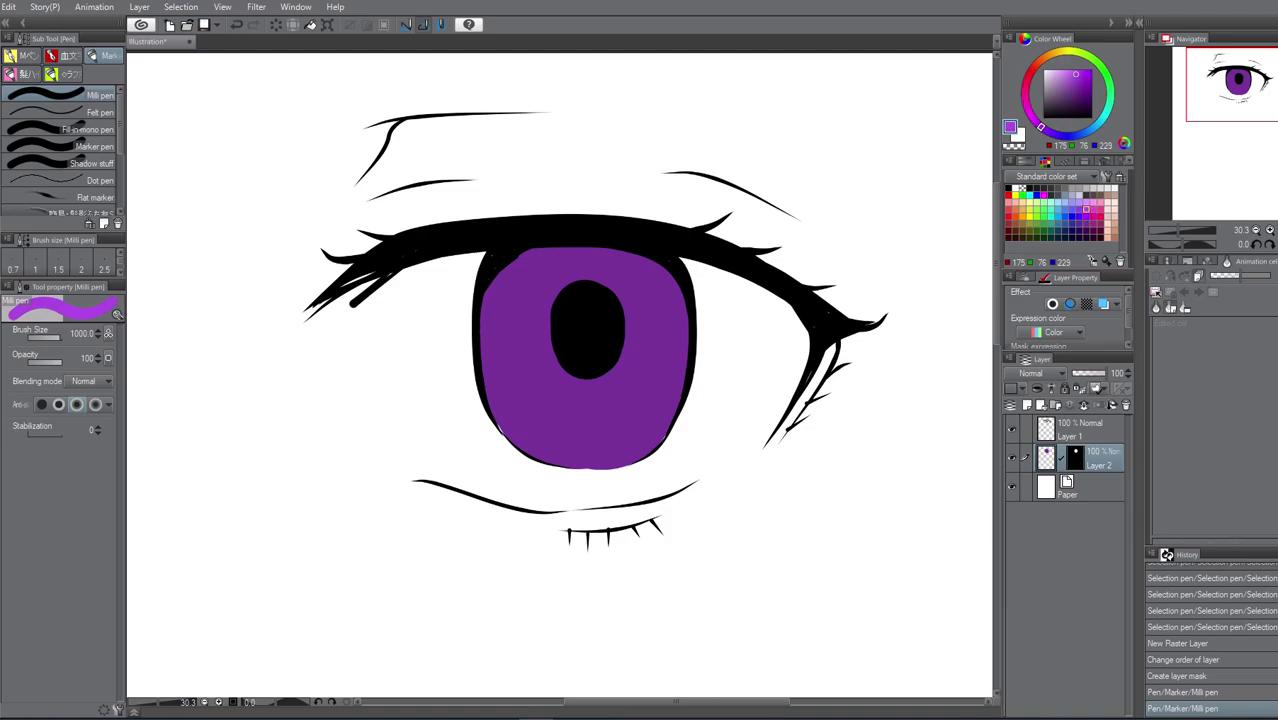
left_click(580, 425)
left_click(586, 424)
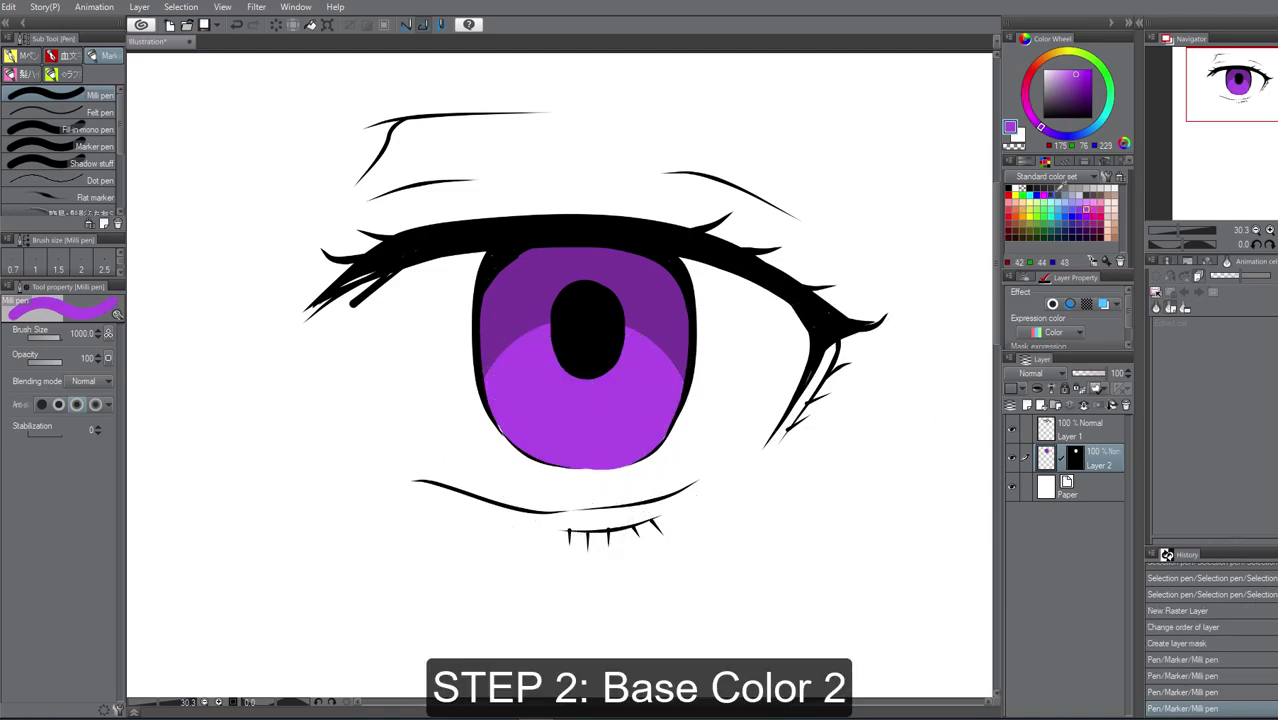
Stamp a light purple circle (RGB 219, 153, 255) below the pupil with the Milli pen at size 500
left_click(1087, 203)
key("[")
key("[")
key("[")
key("[")
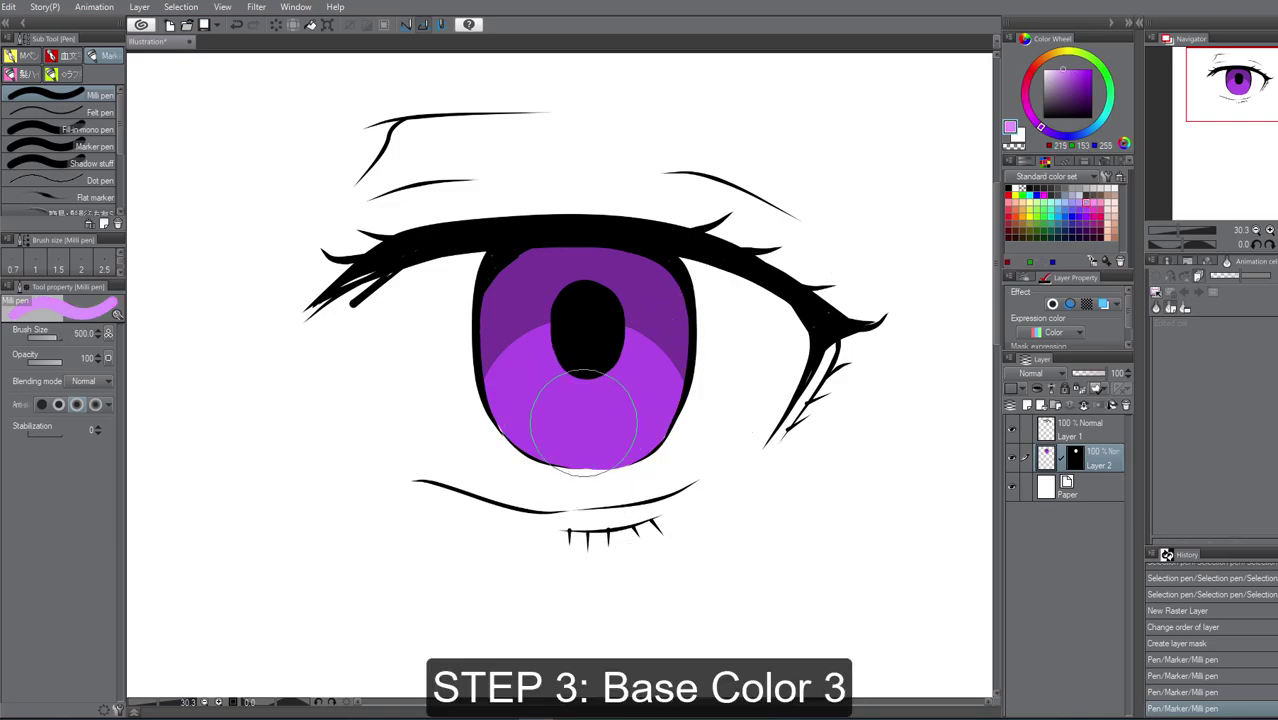
left_click(584, 420)
Dab a small pale lilac highlight (RGB 236, 202, 255) inside the light purple circle at size 150
left_click(1087, 206)
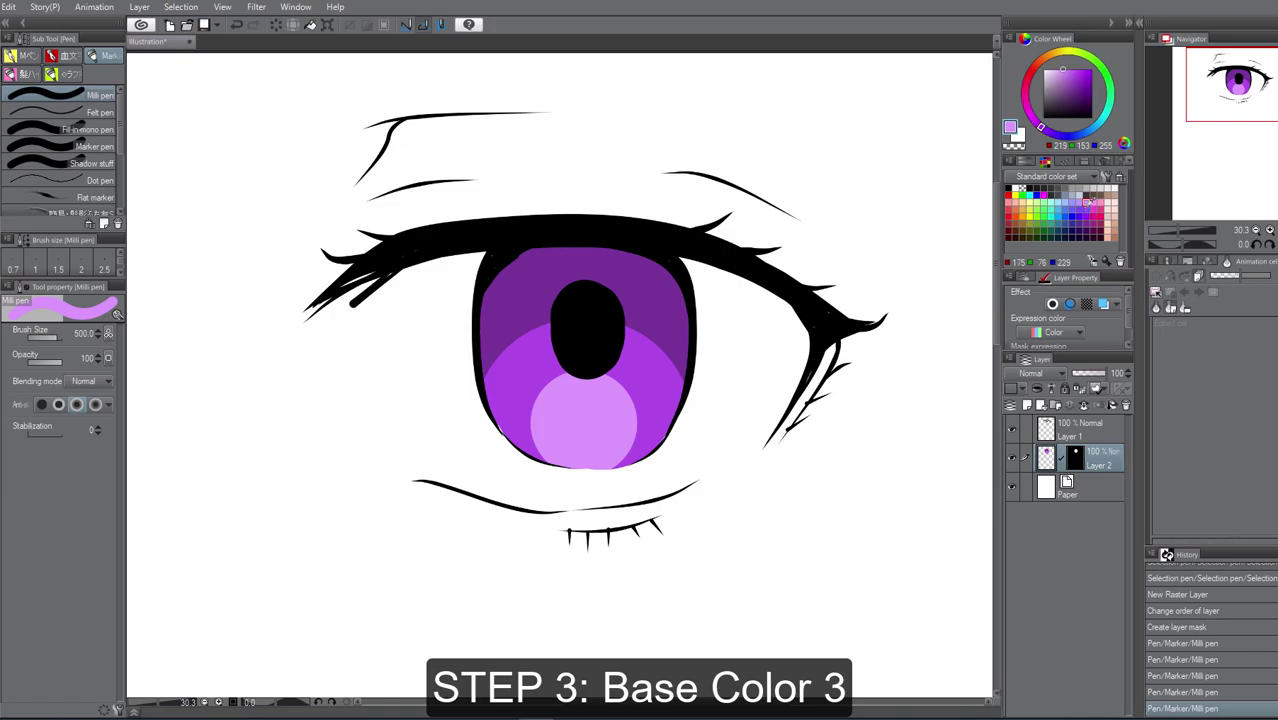
left_click(1086, 197)
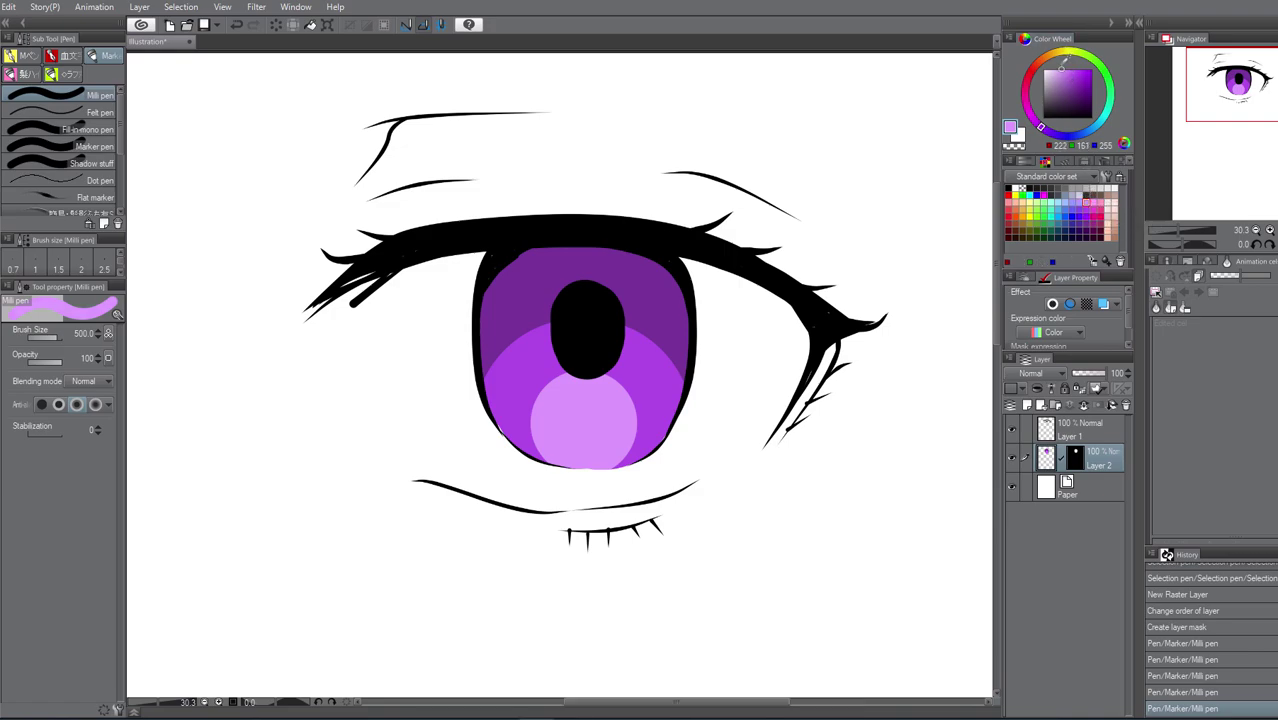
left_click_drag(1064, 70, 1053, 64)
key("bracketleft")
key("bracketleft")
key("bracketleft")
key("bracketleft")
key("bracketleft")
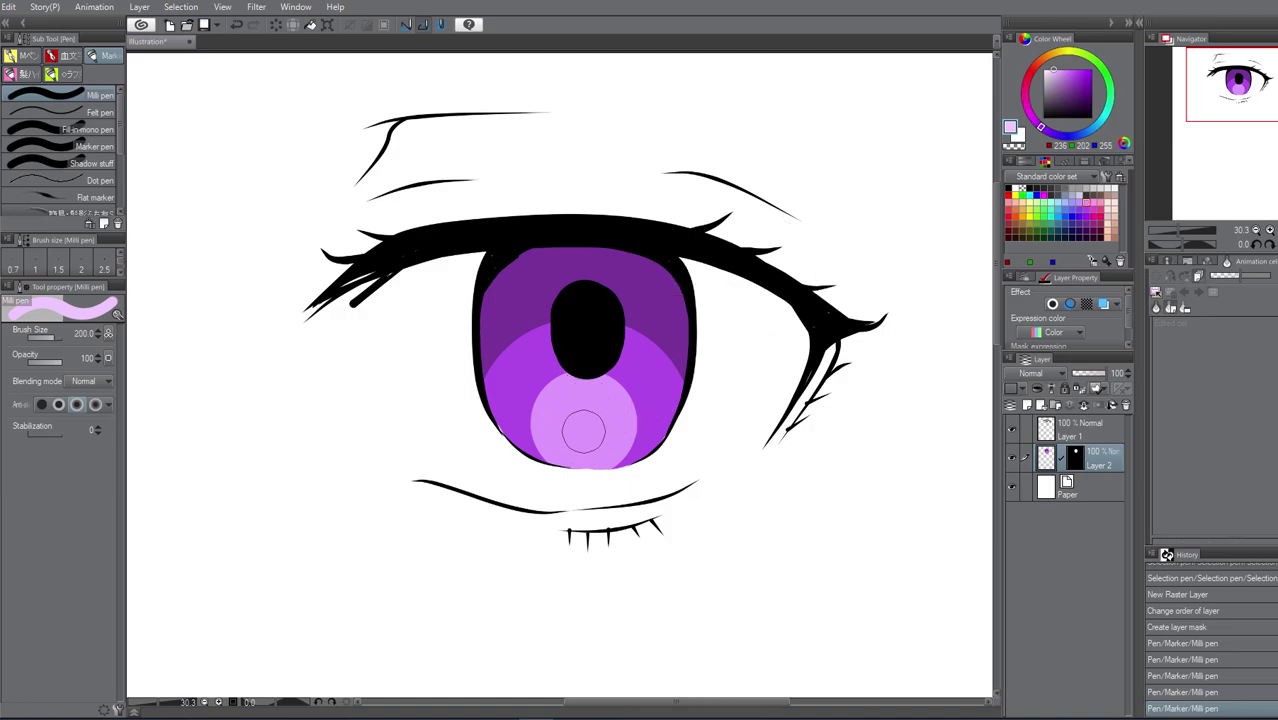
key("bracketleft")
left_click(578, 440)
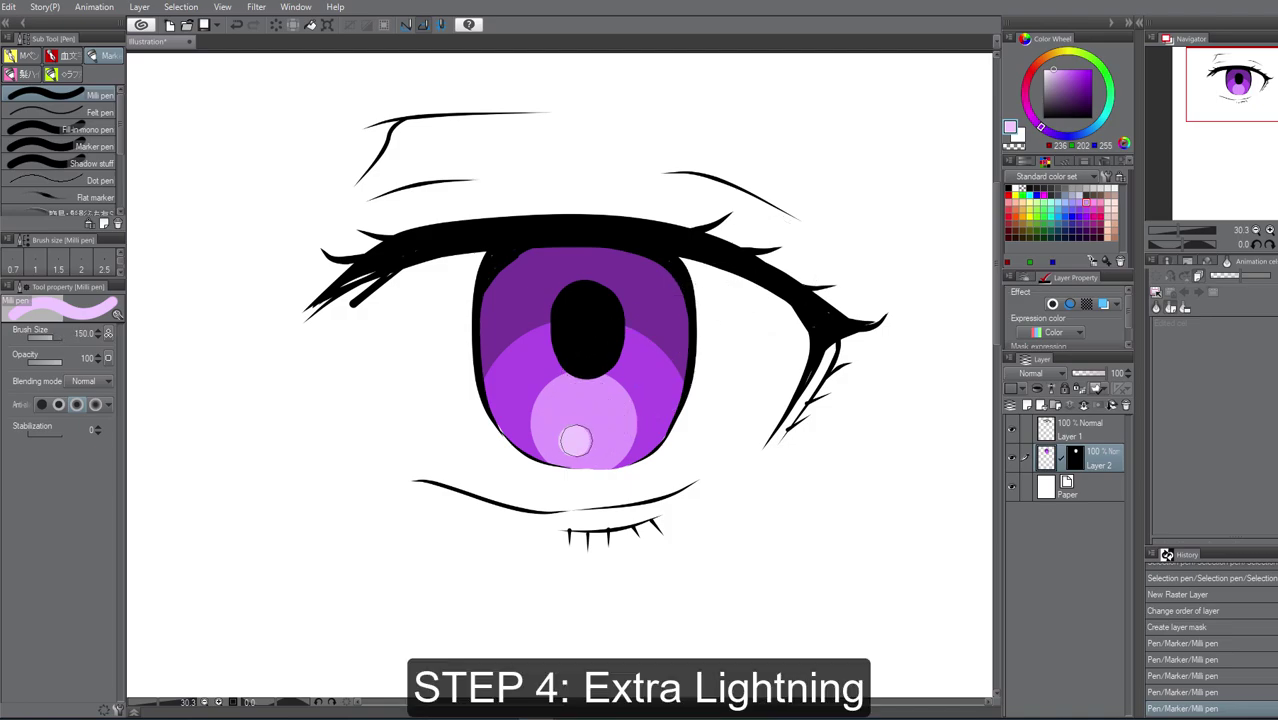
left_click(578, 440)
left_click(576, 440)
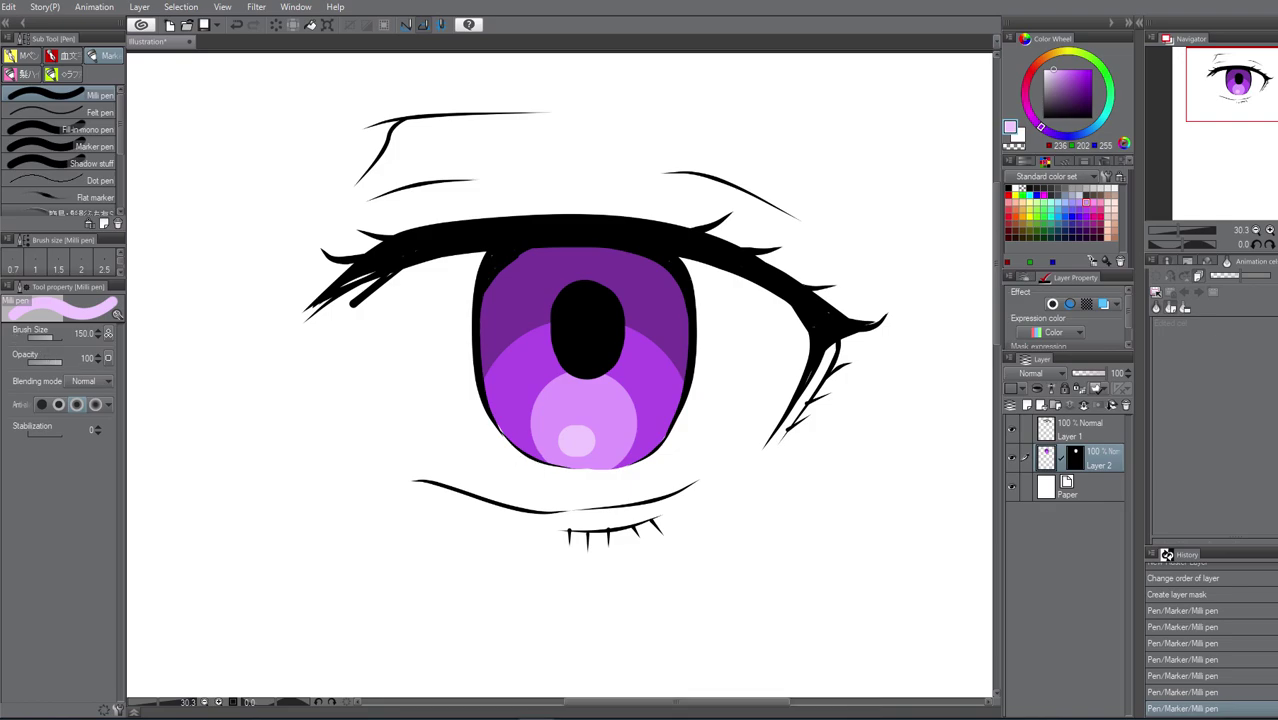
Soften the boundary between the dark and bright purple on both sides of the pupil with Blur at size 150
key("j")
left_click(66, 106)
key("bracketleft")
key("bracketleft")
key("bracketleft")
mouse_move(610, 318)
left_mouse_down()
mouse_move(656, 352)
mouse_move(680, 406)
left_mouse_up()
mouse_move(565, 320)
left_mouse_down()
mouse_move(519, 328)
mouse_move(475, 398)
left_mouse_up()
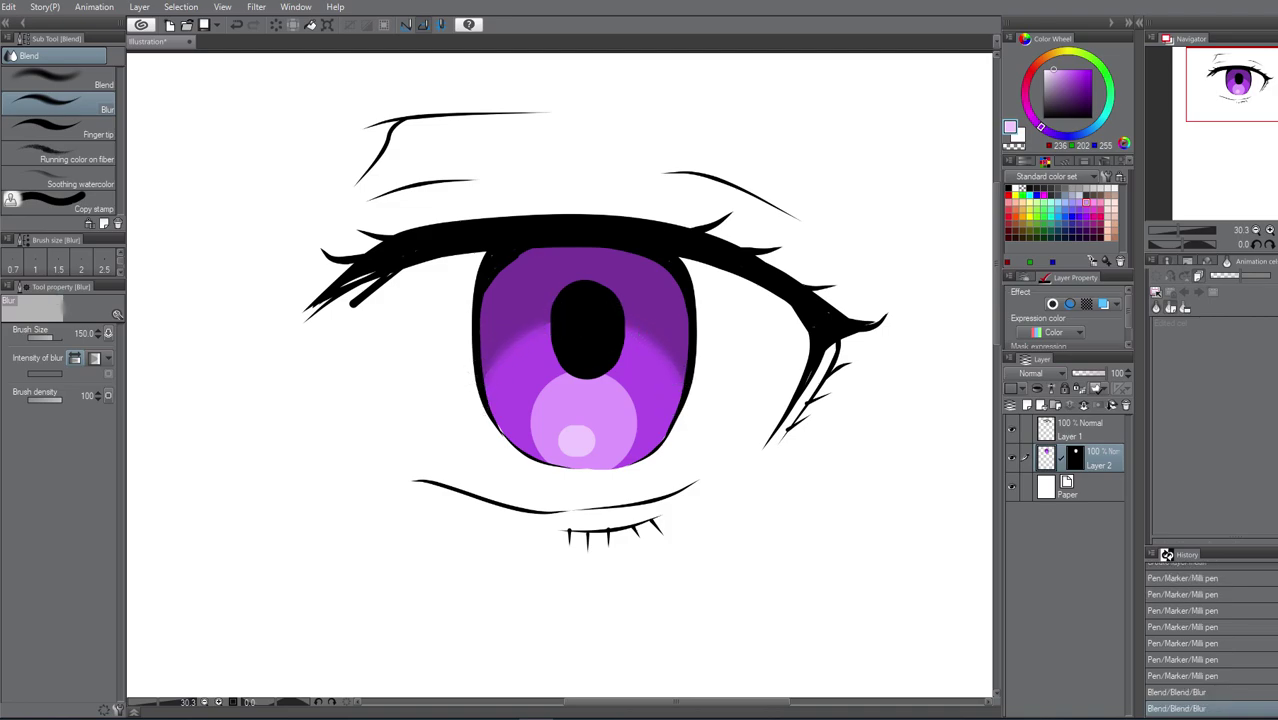
Shade the top of the iris with a very dark purple (RGB 30, 5, 44) using a large Soft airbrush
key("b")
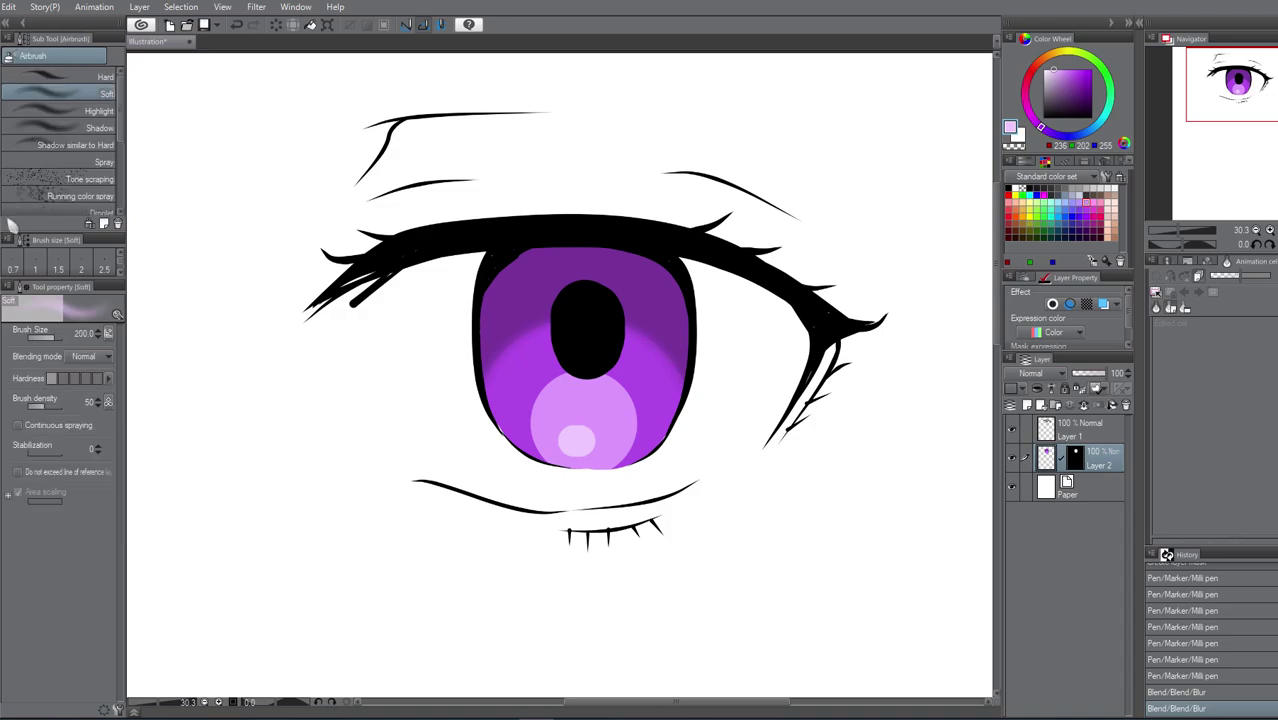
left_click(538, 258, "alt")
left_click_drag(1098, 112, 1087, 108)
key("bracketright")
key("bracketright")
key("bracketright")
key("bracketright")
mouse_move(485, 214)
left_mouse_down()
mouse_move(620, 220)
mouse_move(429, 243)
mouse_move(621, 235)
mouse_move(651, 240)
mouse_move(484, 260)
mouse_move(671, 257)
mouse_move(548, 252)
mouse_move(476, 277)
mouse_move(522, 256)
mouse_move(626, 253)
mouse_move(685, 283)
mouse_move(560, 253)
mouse_move(497, 256)
mouse_move(666, 258)
mouse_move(473, 264)
mouse_move(612, 256)
mouse_move(506, 278)
left_mouse_up()
key("bracketright")
left_click_drag(656, 263, 650, 128)
key("bracketright")
key("bracketright")
key("bracketright")
key("bracketright")
key("bracketleft")
key("bracketleft")
key("bracketleft")
key("bracketleft")
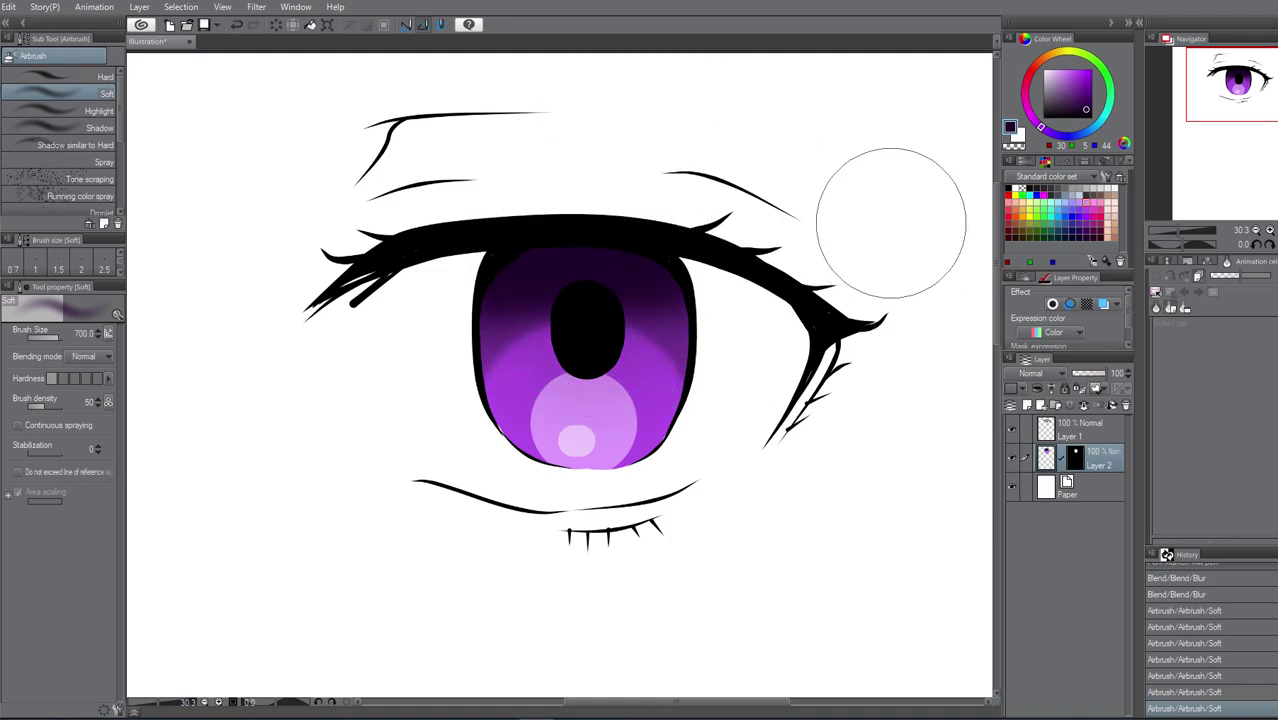
key("bracketleft")
key("bracketleft")
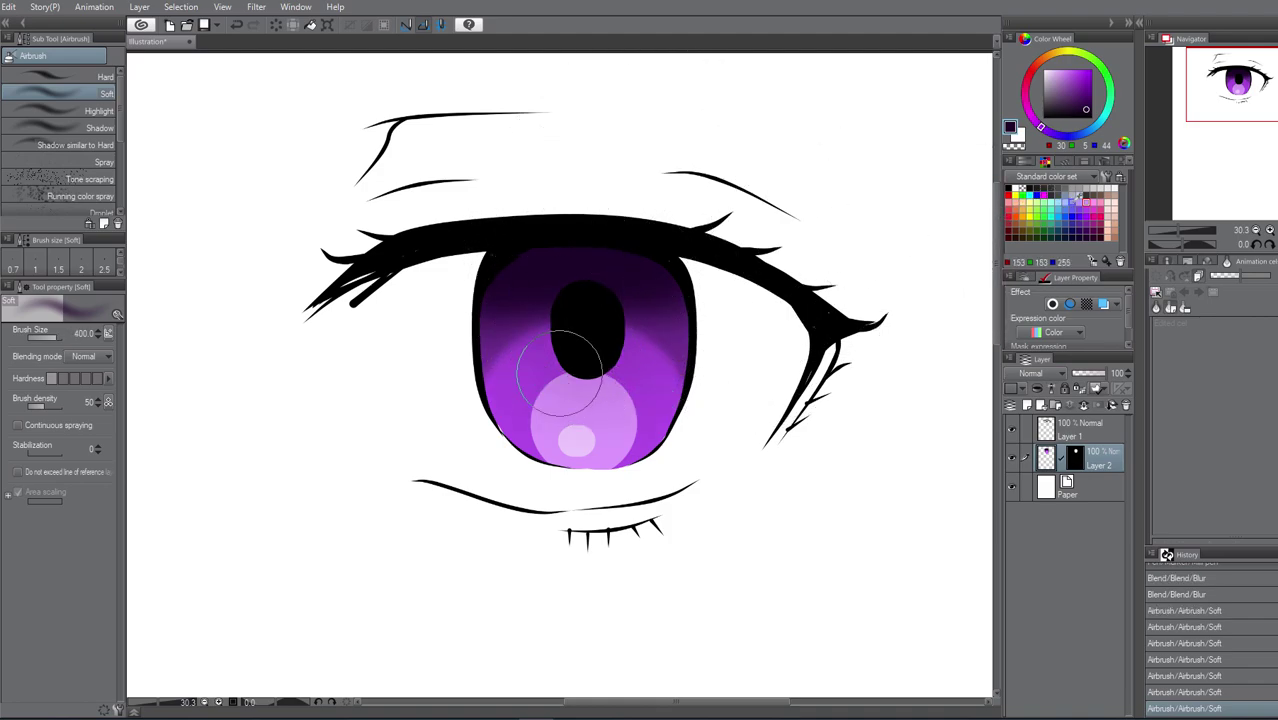
Stamp a pale lilac rim (RGB 225, 183, 249) around the lower pupil with the Milli pen at size 400
left_click(1058, 212)
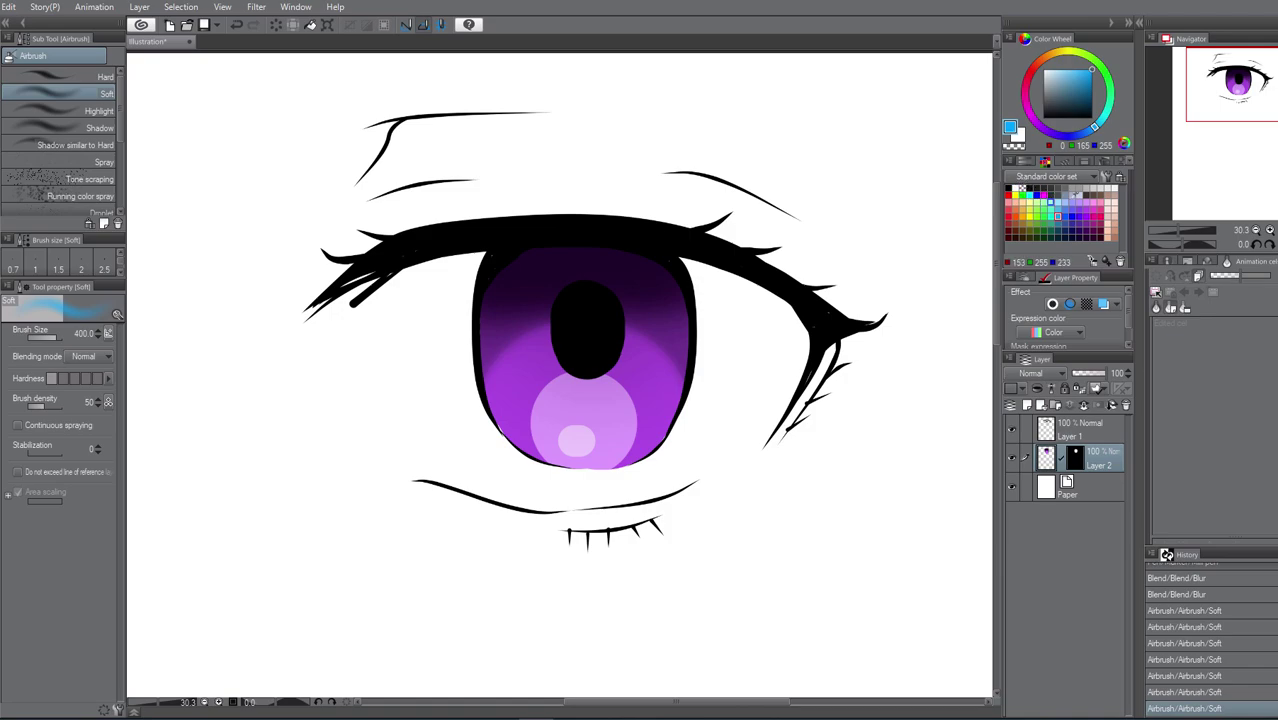
left_click(1087, 199)
left_click_drag(1066, 70, 1056, 71)
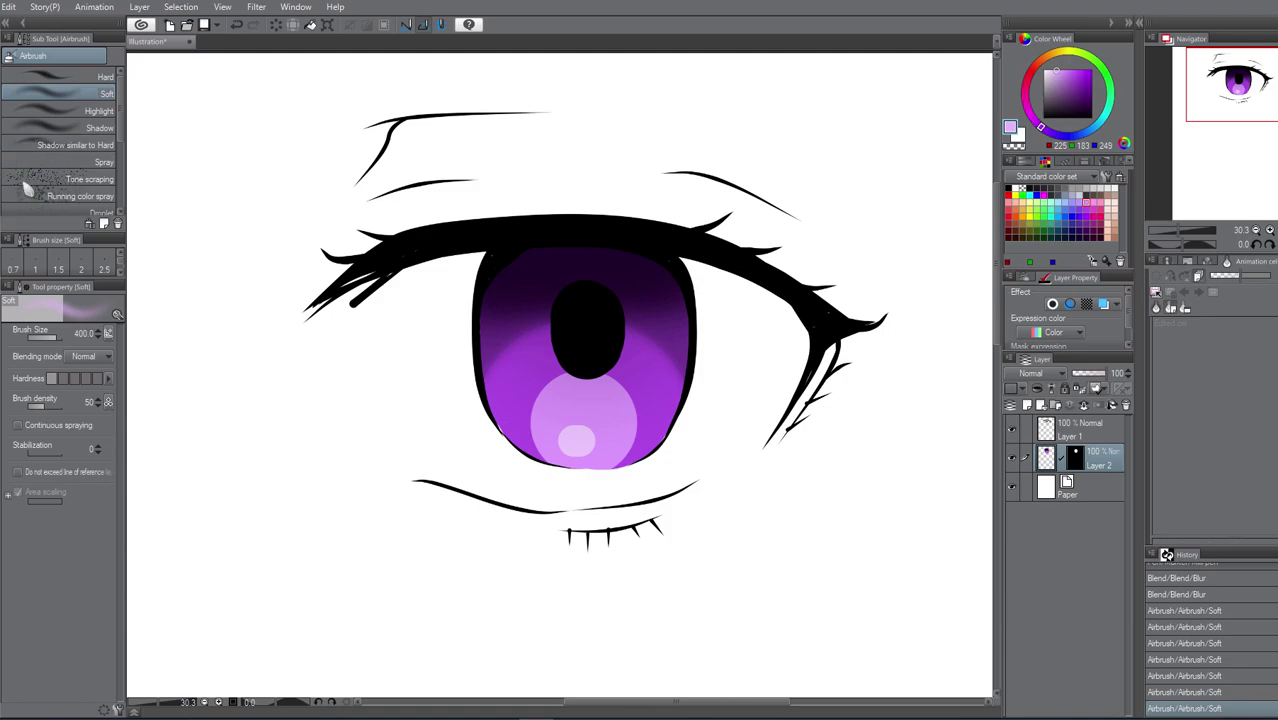
key("p")
key("bracketright")
key("bracketright")
key("bracketright")
key("bracketright")
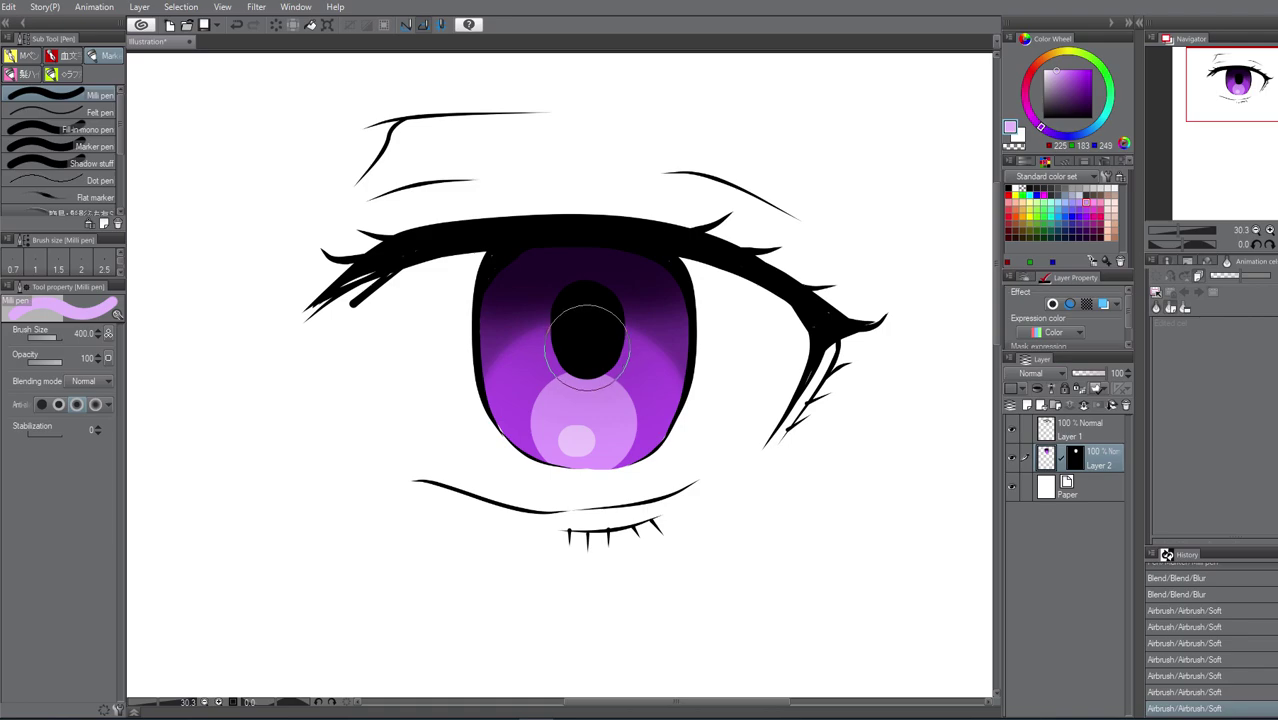
left_click(588, 341)
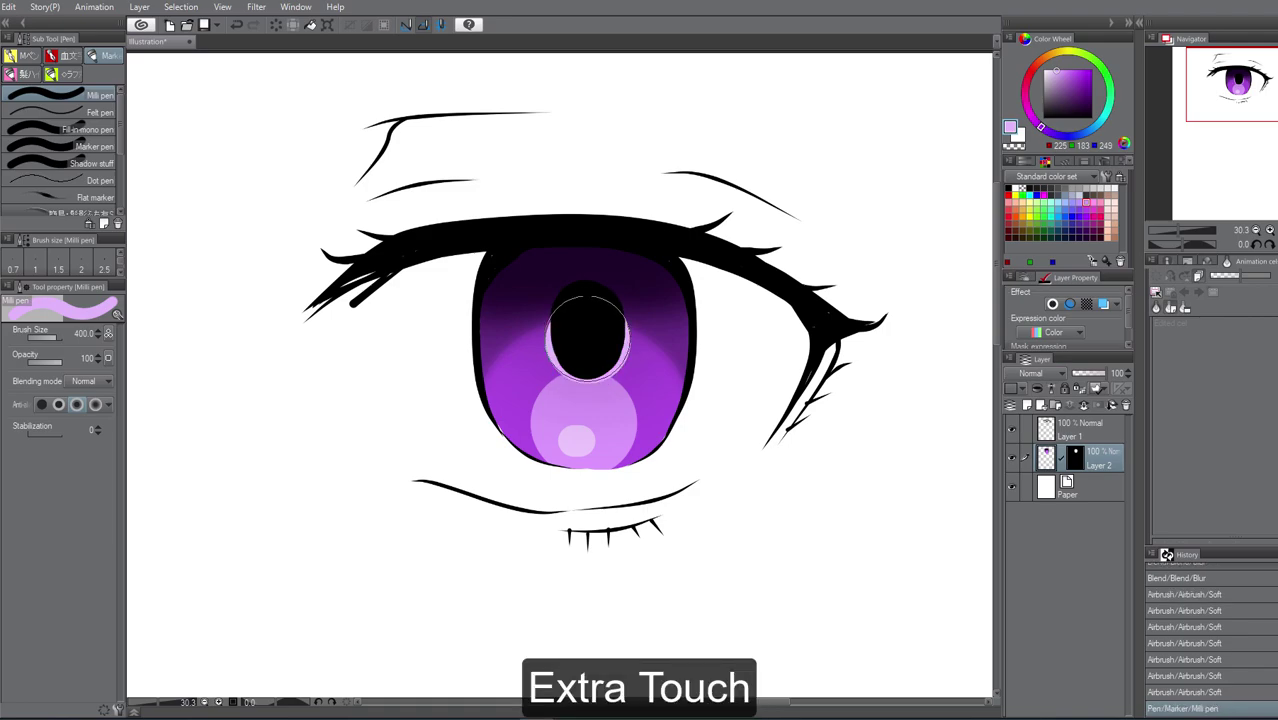
left_click(586, 339)
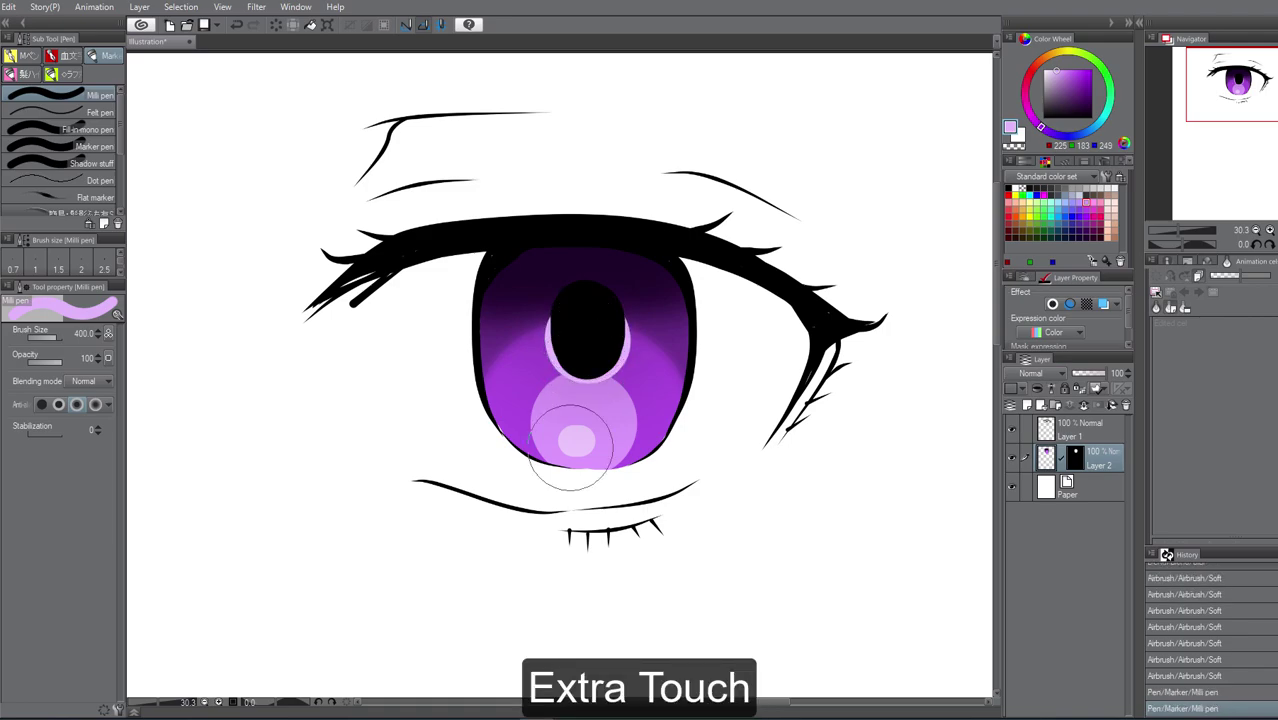
Dab a white highlight dot beside the pupil's upper right with the Milli pen at size 80
scroll(568, 478, "down", 2)
scroll(542, 505, "up", 1)
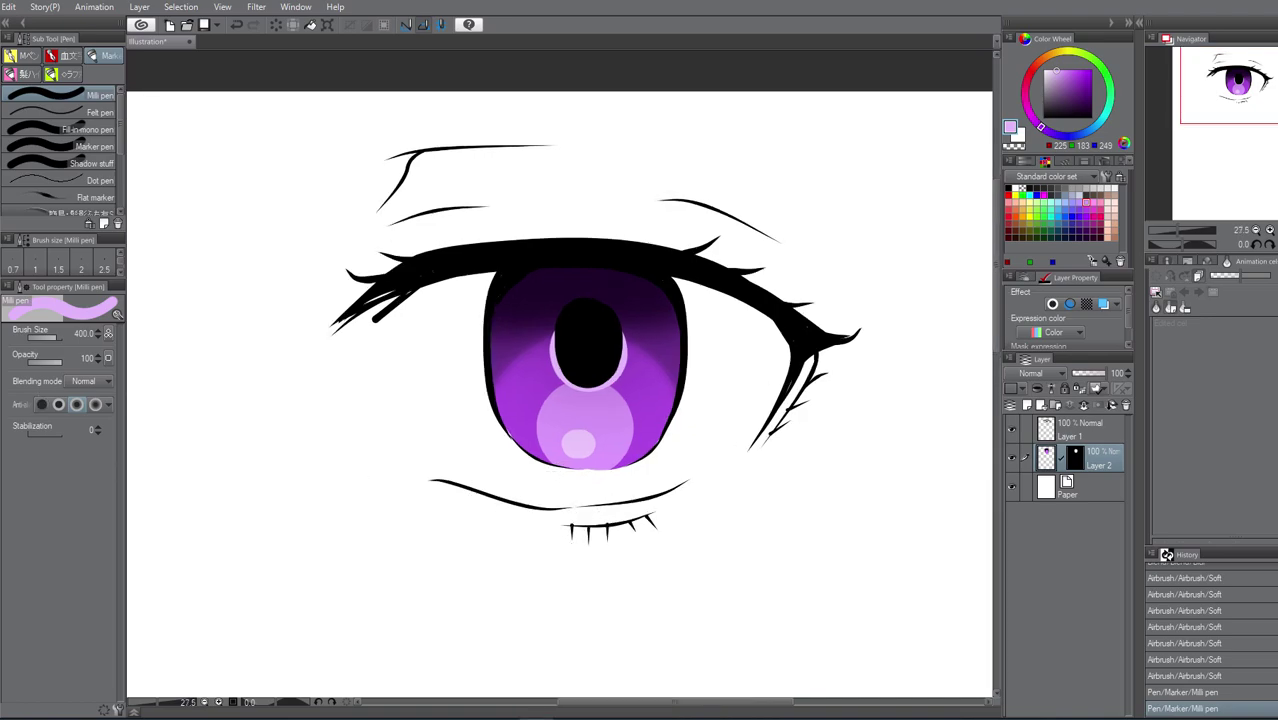
left_click(1030, 177)
left_click(1018, 191)
left_click(1015, 188)
key("bracketleft")
key("bracketleft")
key("bracketleft")
key("bracketleft")
key("bracketleft")
key("bracketleft")
key("bracketleft")
key("bracketleft")
left_click(645, 303)
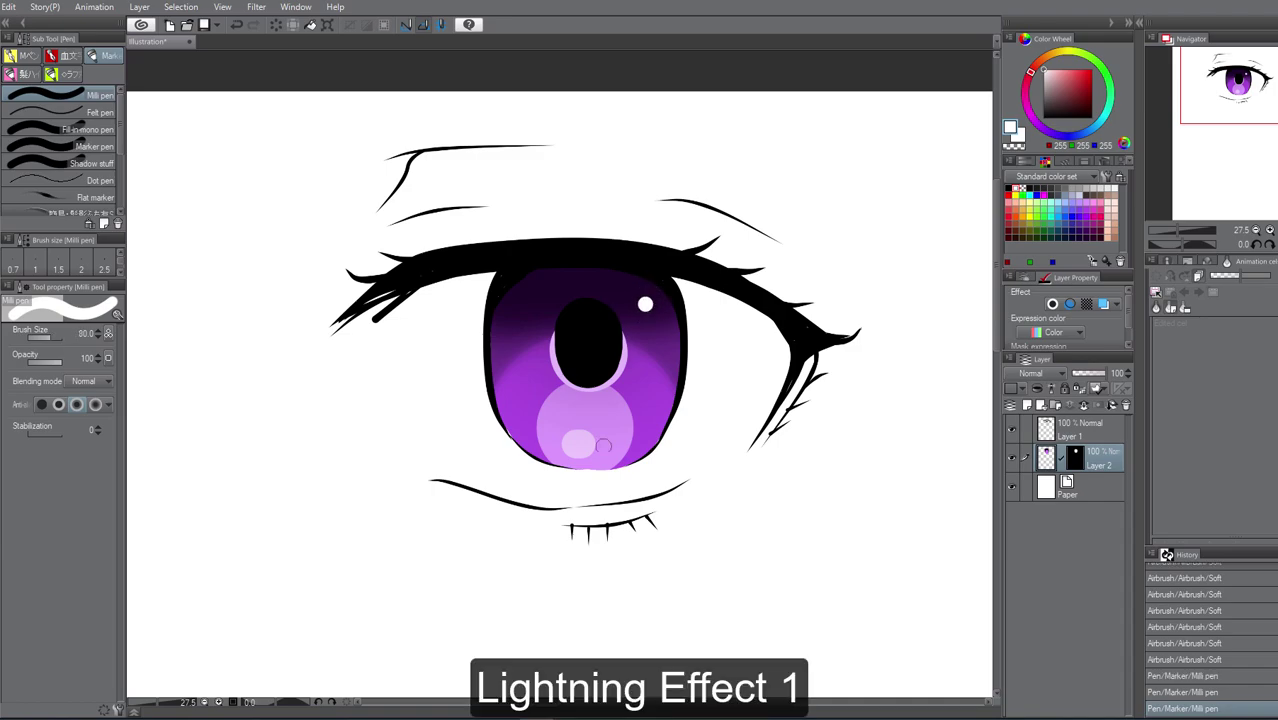
scroll(517, 438, "down", 2)
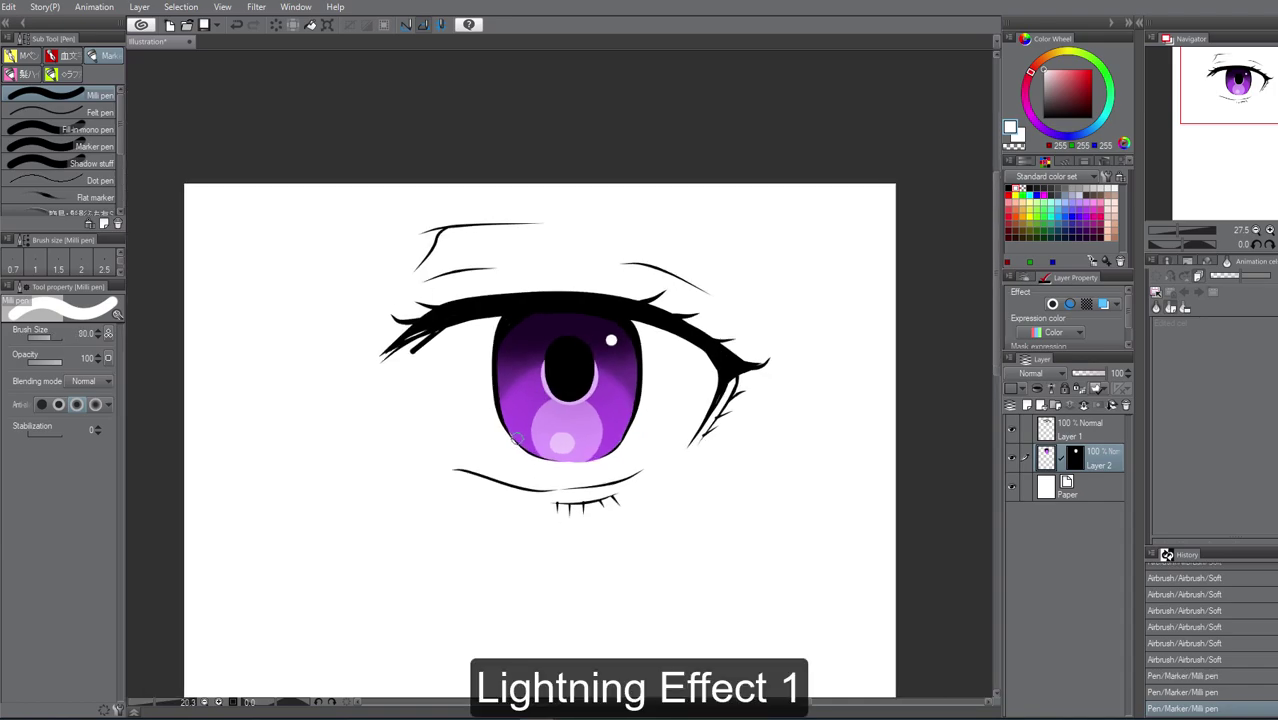
scroll(517, 438, "up", 2)
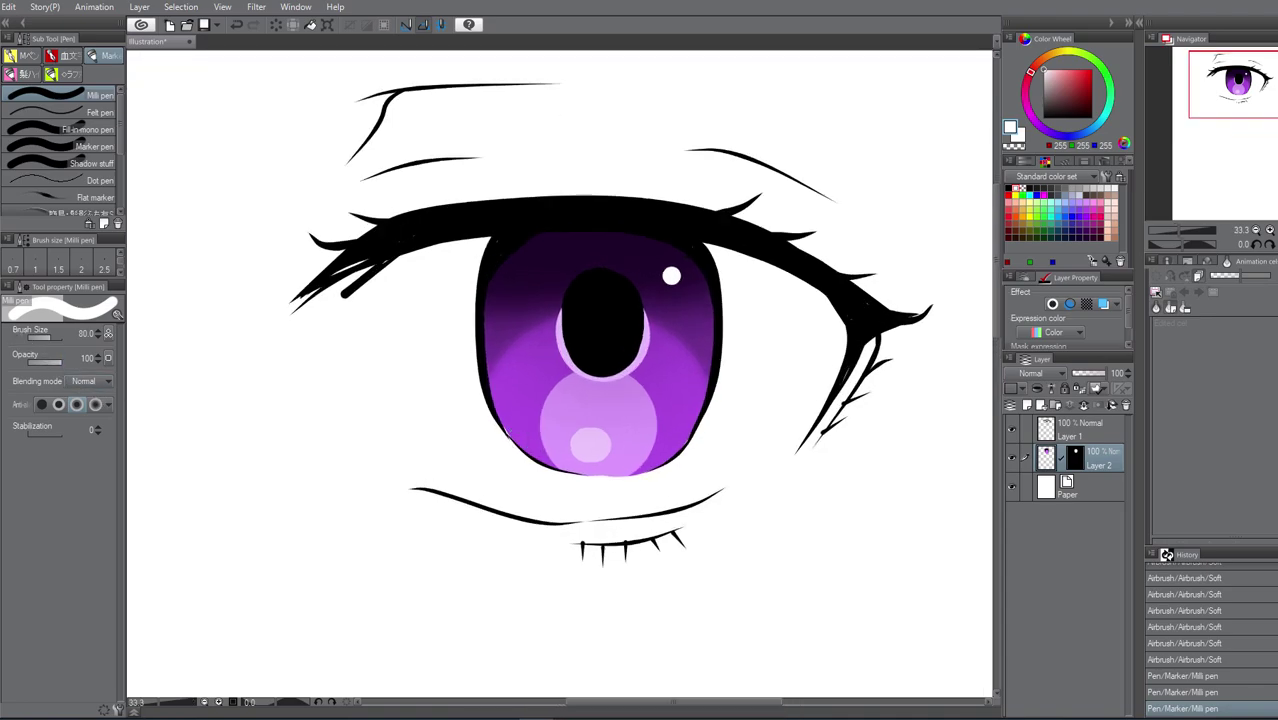
Add a new raster layer directly above the line art layer for the pupil color
key("b")
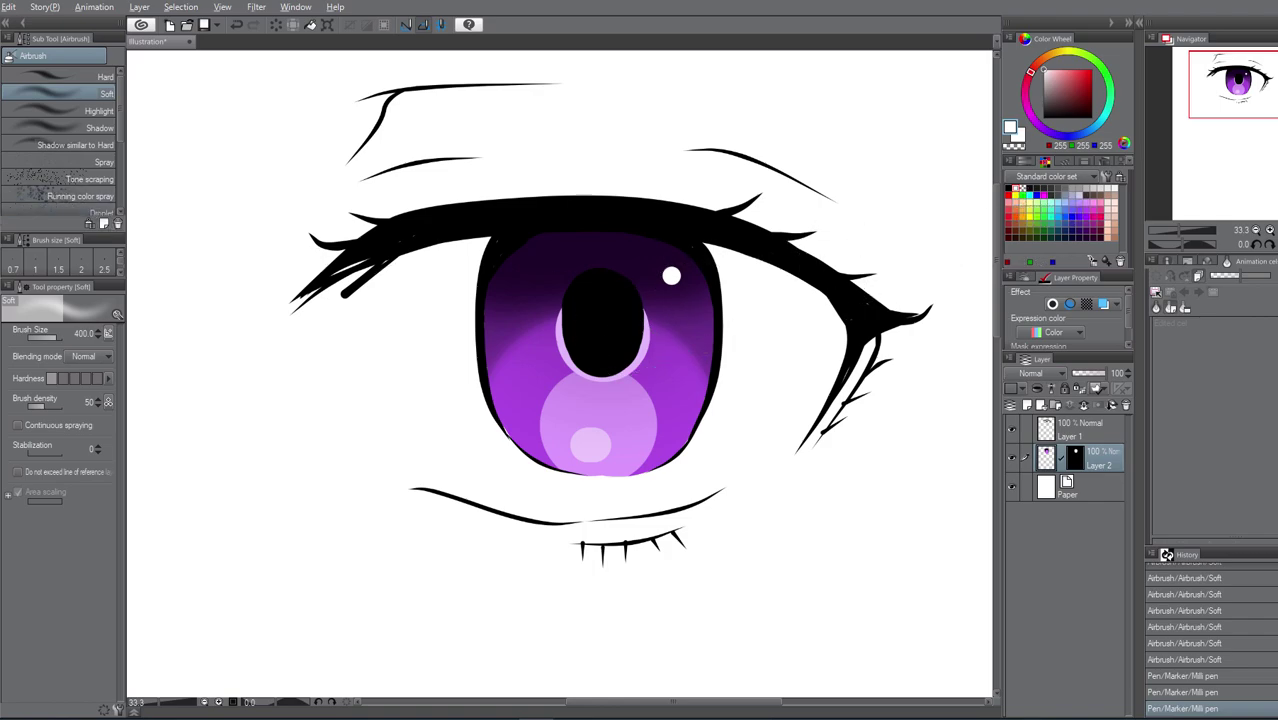
key("p")
right_click(1112, 437)
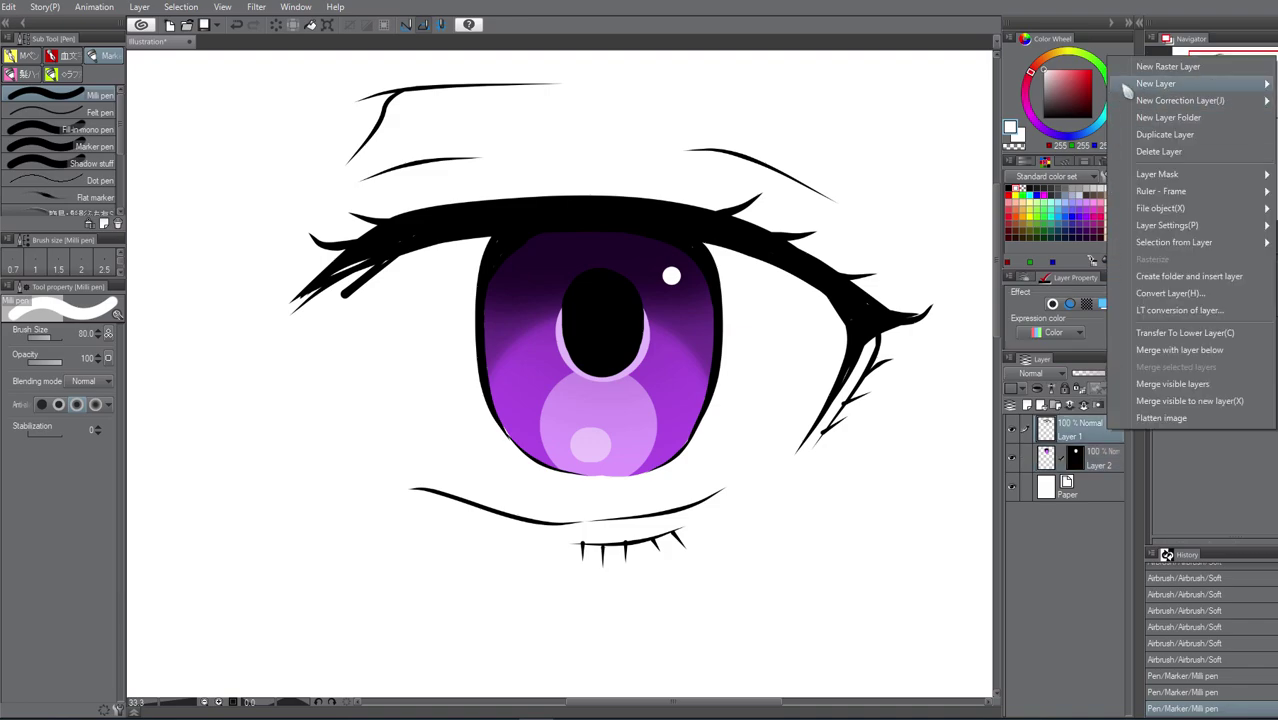
left_click(1160, 62)
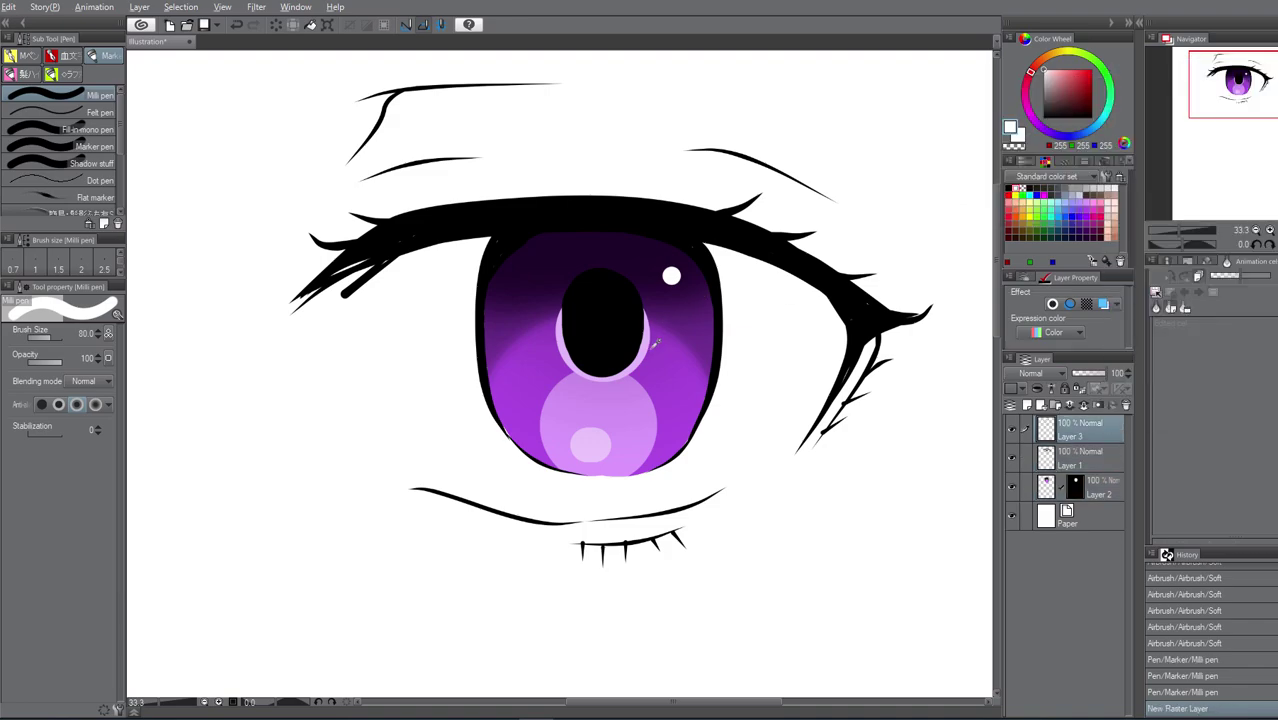
Fill the inside of the black pupil with dark purple sampled from the iris, leaving a black rim, using the Milli pen at size 250
left_click(676, 310, "alt")
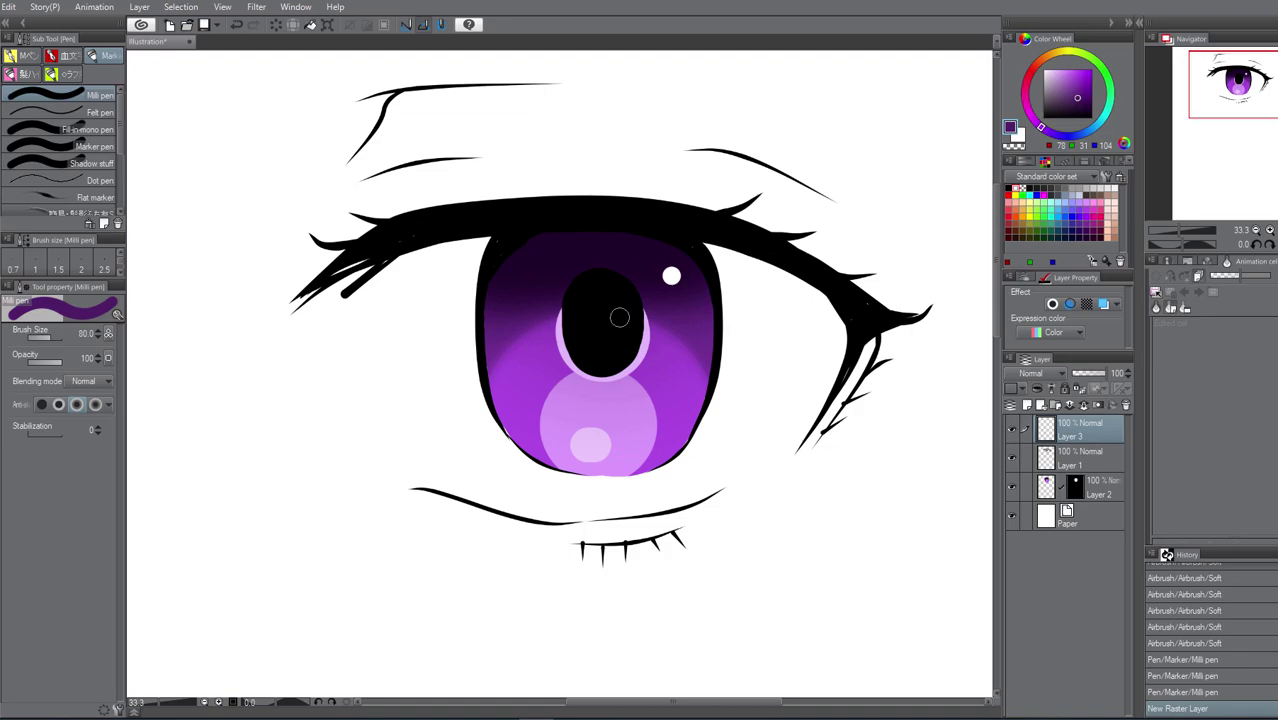
key("]")
key("]")
key("]")
key("]")
key("]")
key("bracketright")
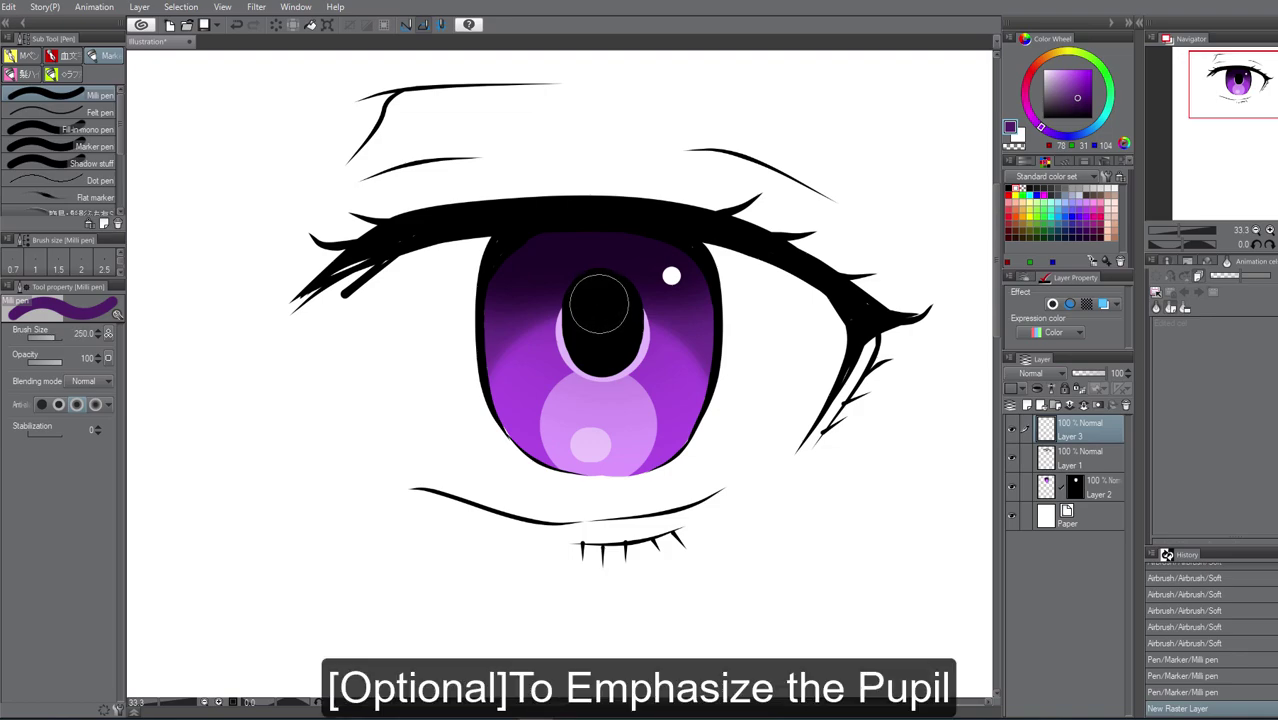
left_click(600, 306)
left_click(600, 326)
left_click(600, 326)
left_click(601, 329)
left_click(601, 332)
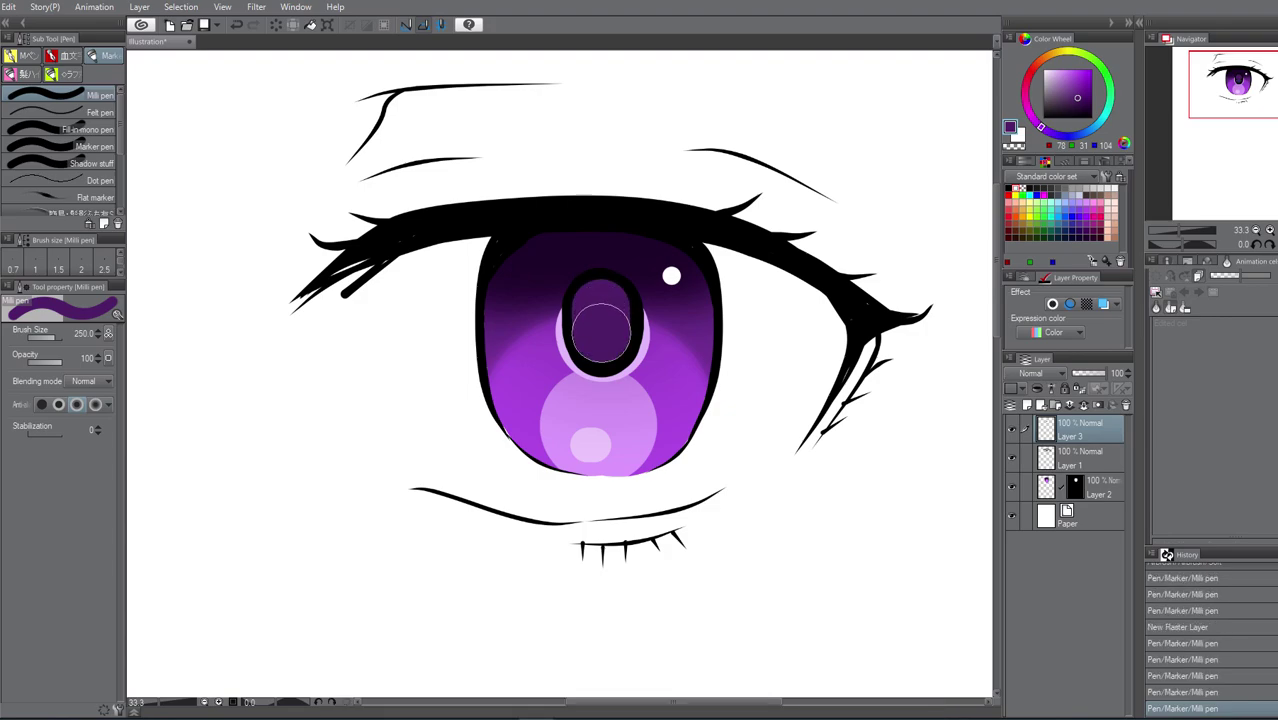
left_click(601, 326)
left_click(600, 325)
left_click(599, 328)
left_click(598, 330)
left_click(597, 333)
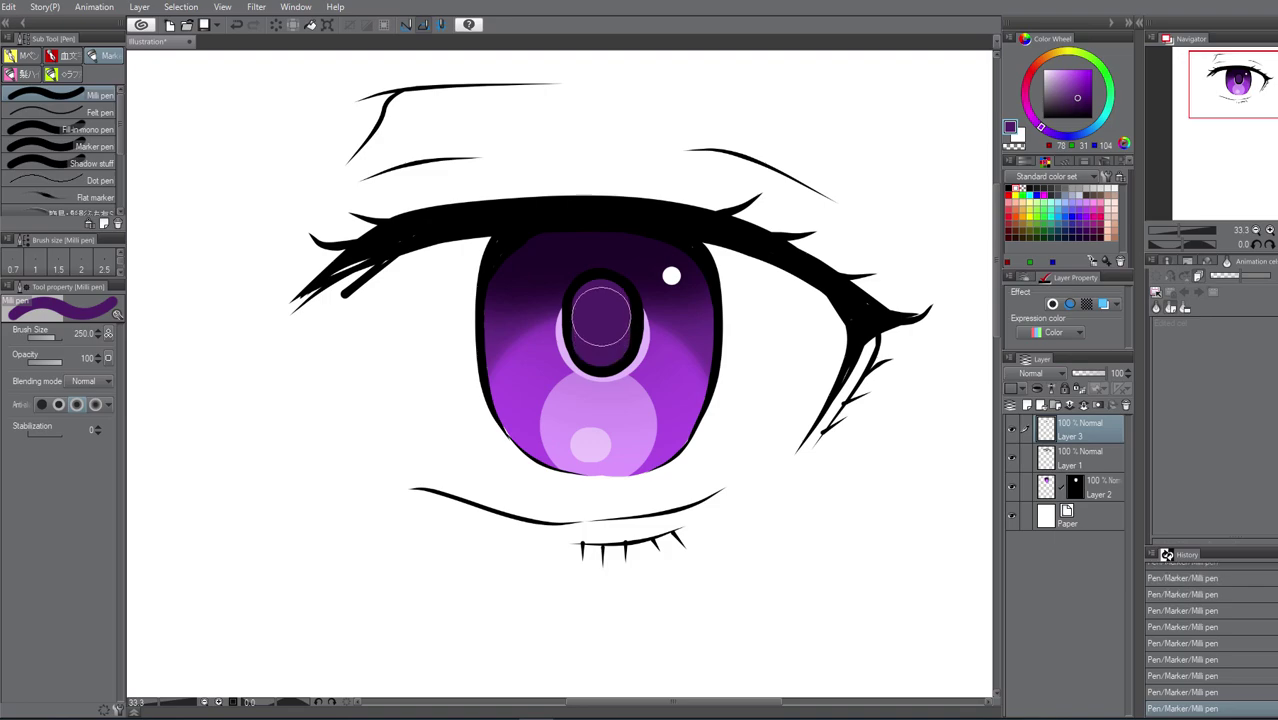
Airbrush a soft purple glow (RGB 117, 51, 153) over the iris's left edge on a new raster layer with Soft at size 400
right_click(1097, 437)
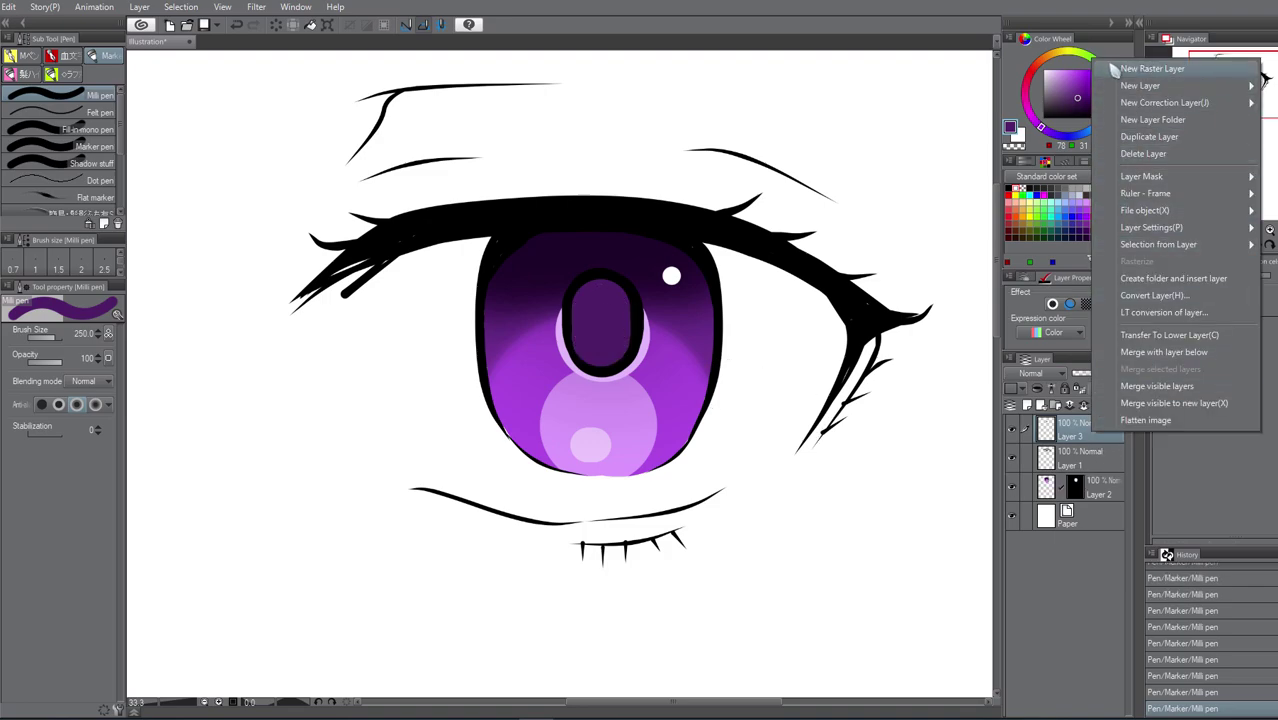
left_click(1125, 66)
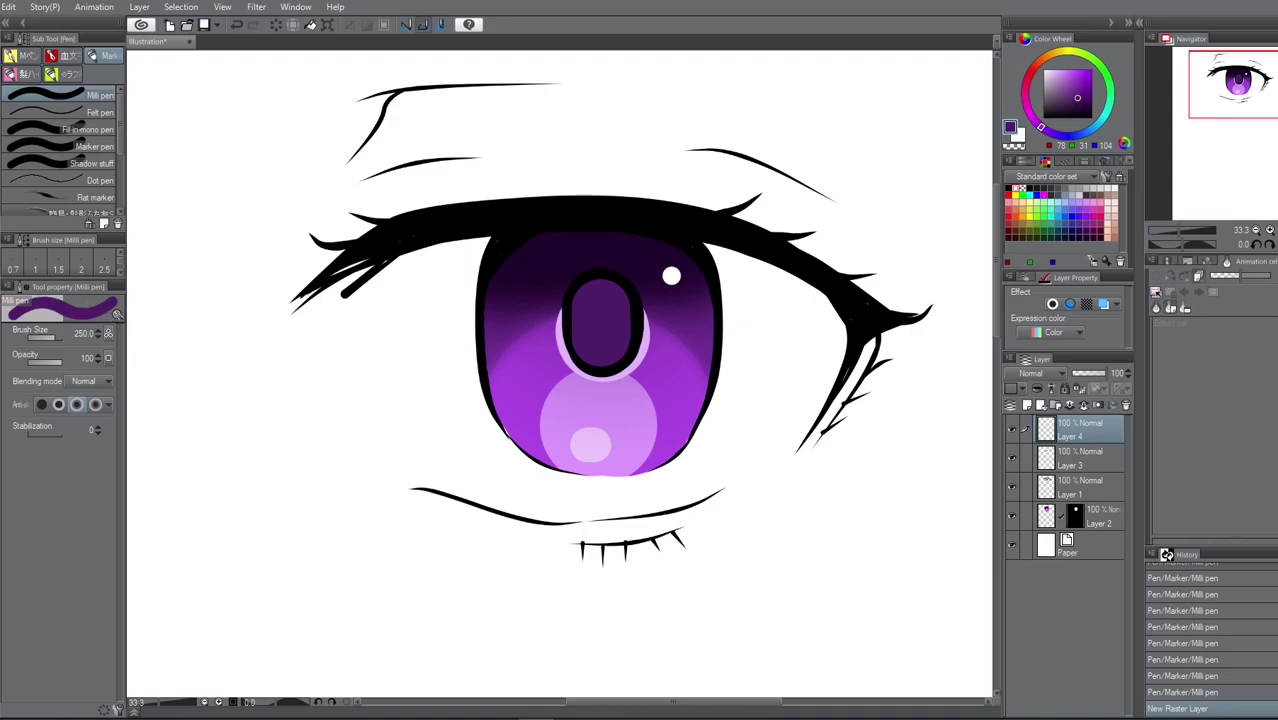
key("b")
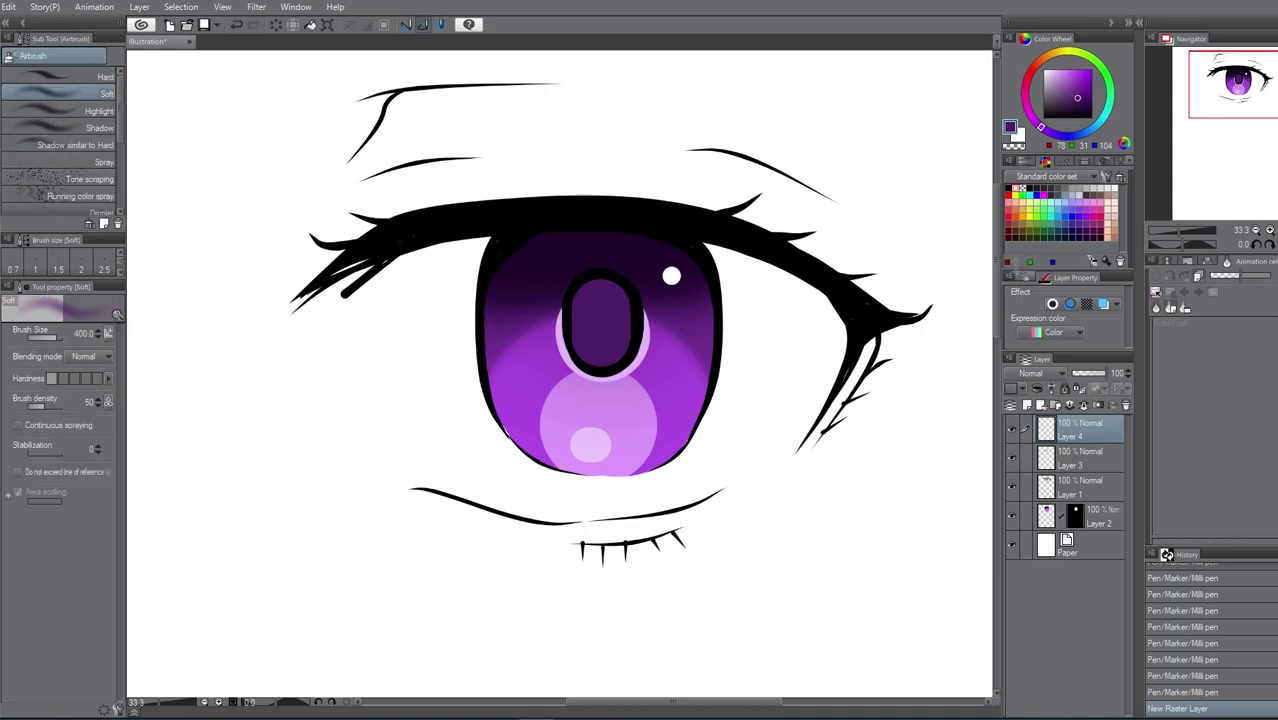
left_click(1086, 223)
key("bracketleft")
key("bracketright")
mouse_move(465, 350)
left_mouse_down()
mouse_move(445, 360)
mouse_move(490, 352)
left_mouse_up()
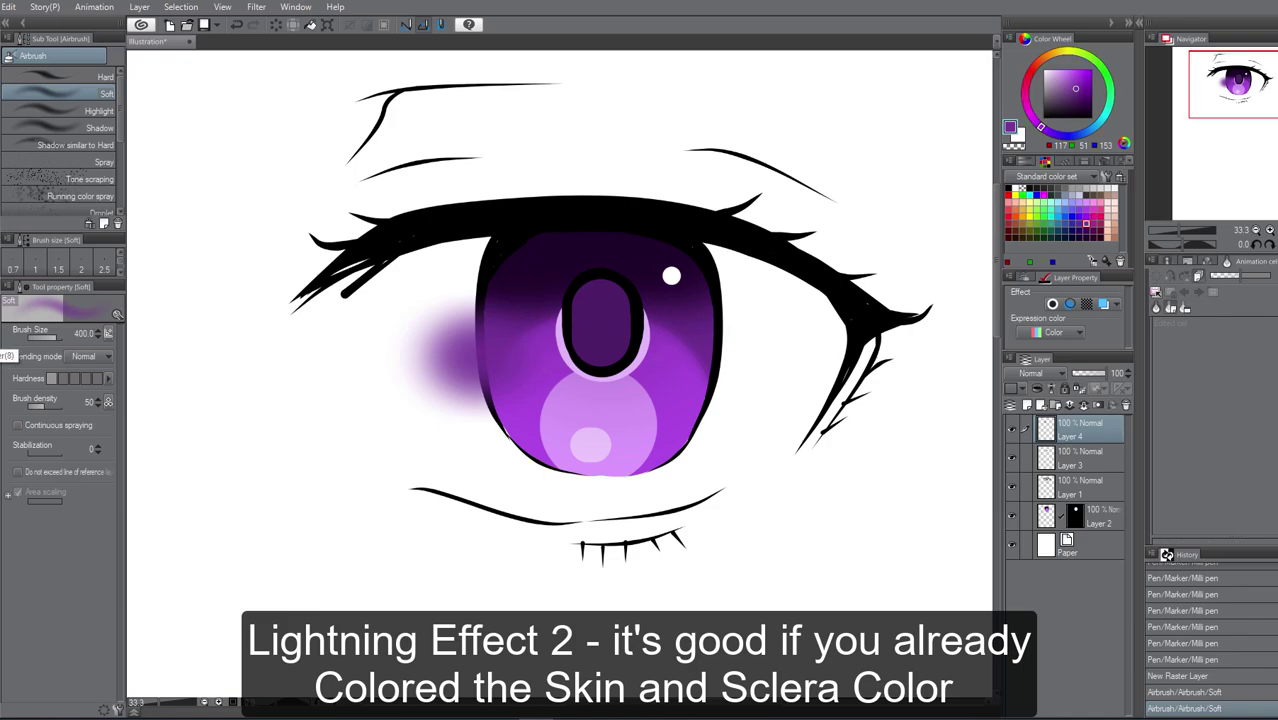
Paint a small white horizontal streak in the center of the purple glow with the Highlight airbrush, reducing the brush to size 80
left_click(64, 111)
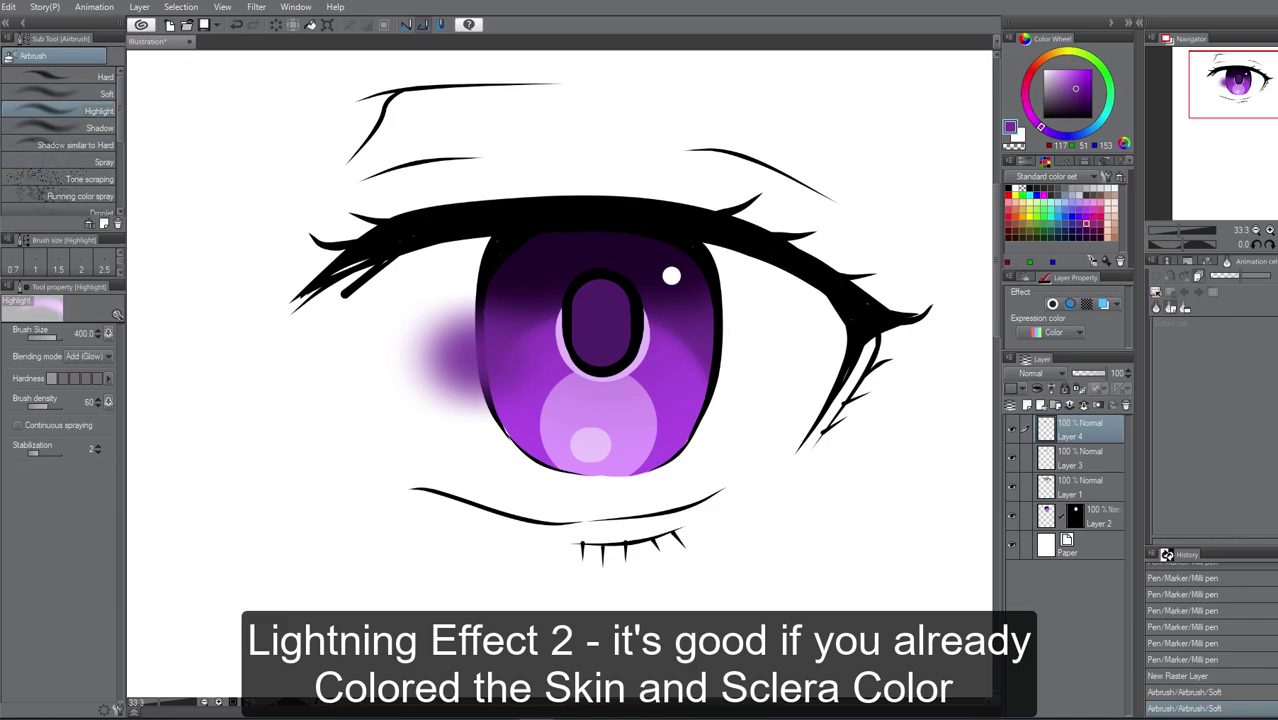
left_click(1015, 188)
key("bracketleft")
key("bracketleft")
key("bracketleft")
key("bracketleft")
key("bracketleft")
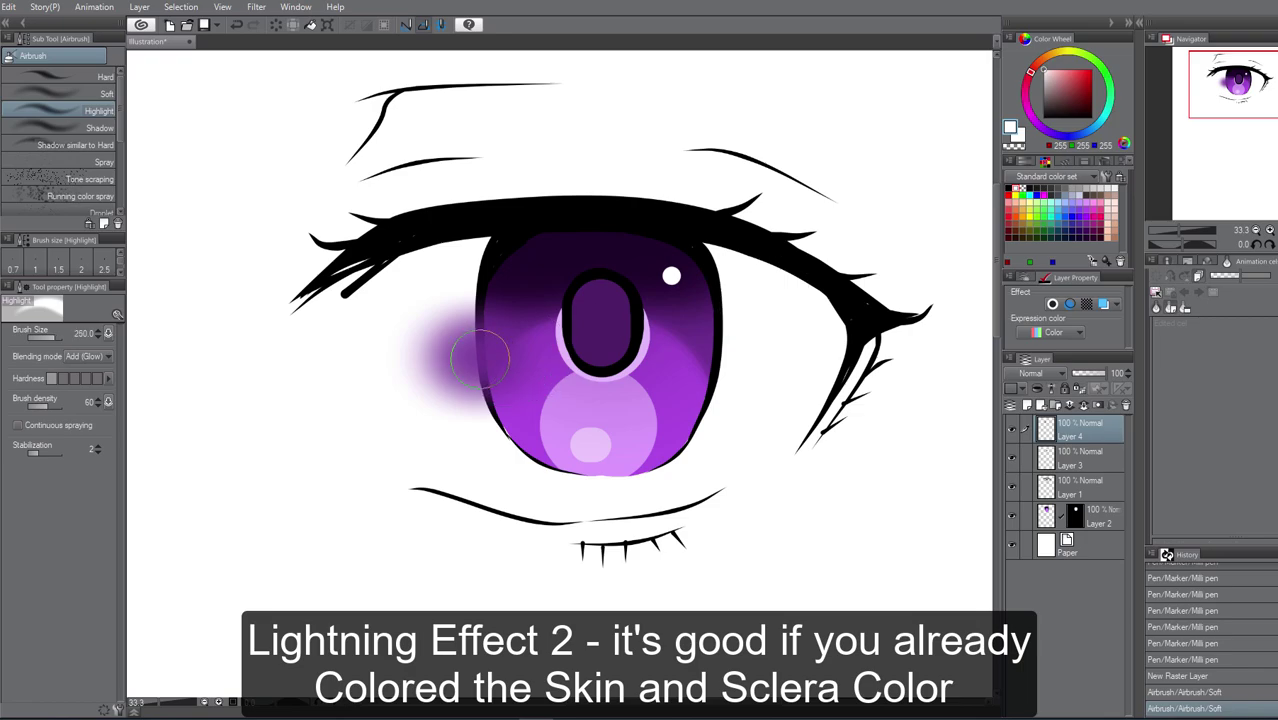
left_click_drag(474, 356, 486, 356)
key("[")
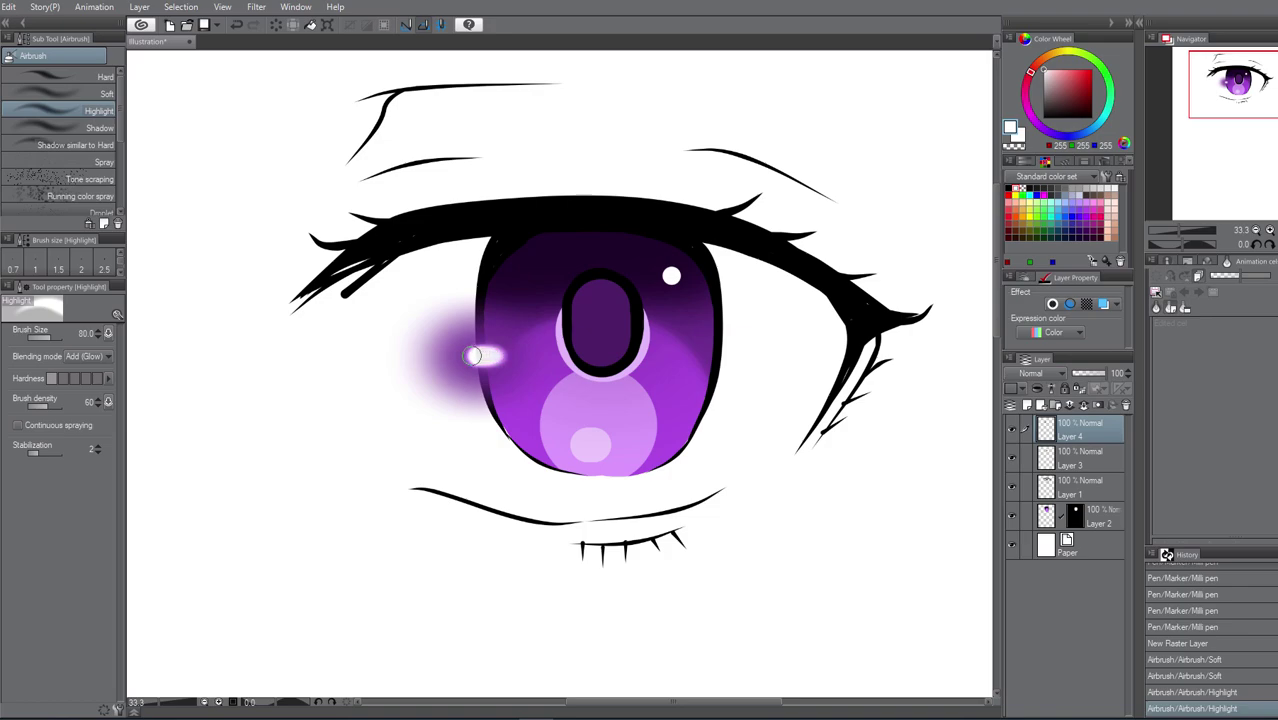
left_click_drag(473, 356, 494, 358)
key("[")
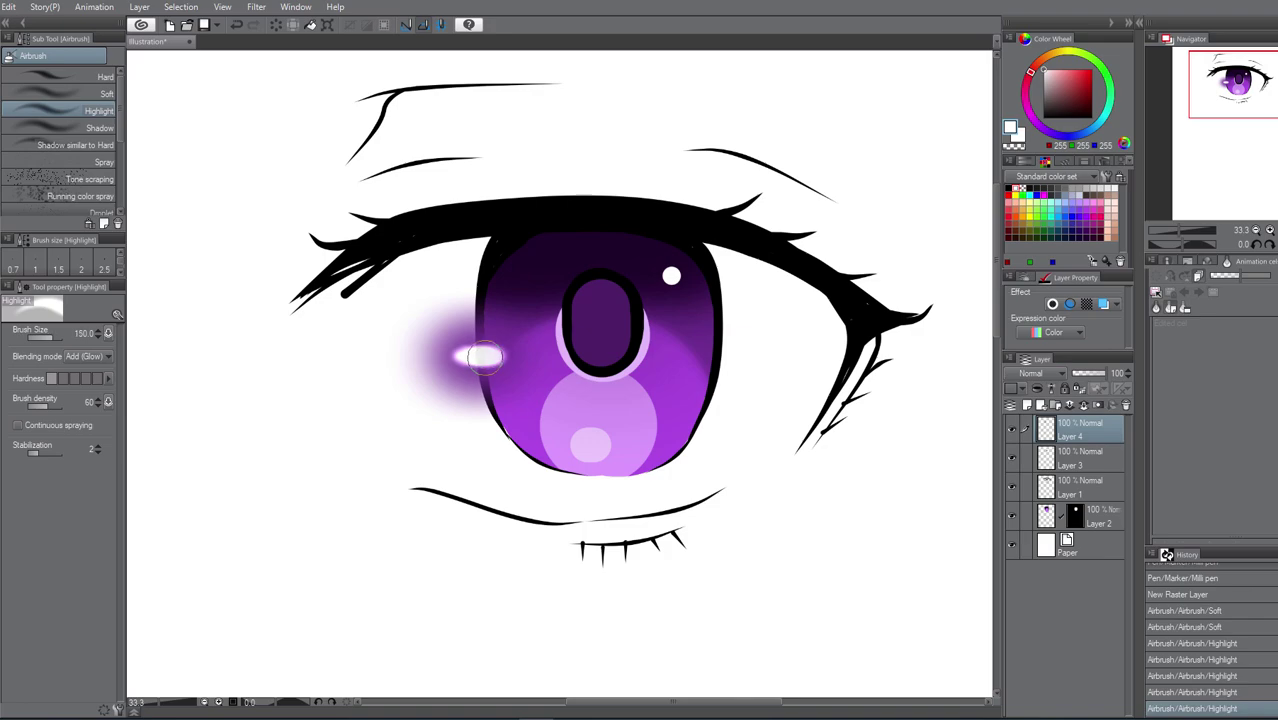
Spread a softer white glow around the streak with the Highlight airbrush, enlarging the brush up to size 300
key("]")
key("]")
left_click(481, 357)
key("]")
key("]")
left_click(474, 356)
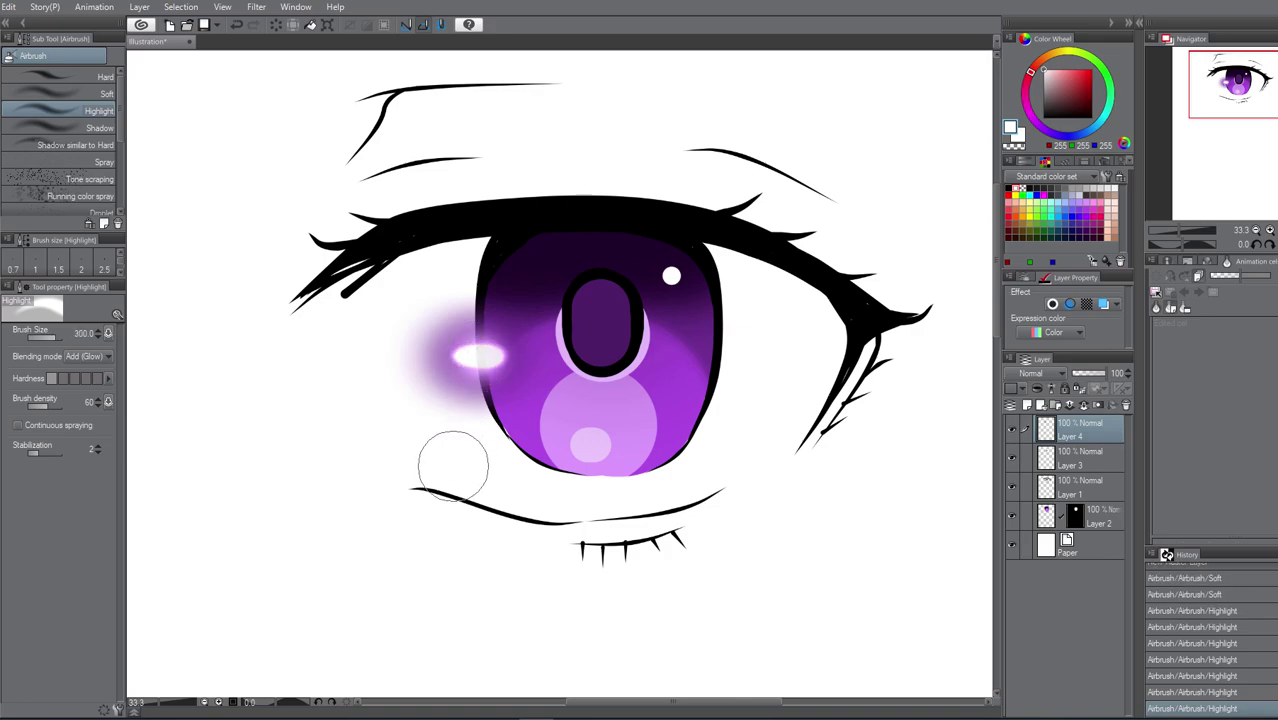
Extend the white streak further into the iris with the Highlight airbrush at size 120, and hide the glow's layer
scroll(453, 465, "down", 1)
key("[")
key("[")
key("[")
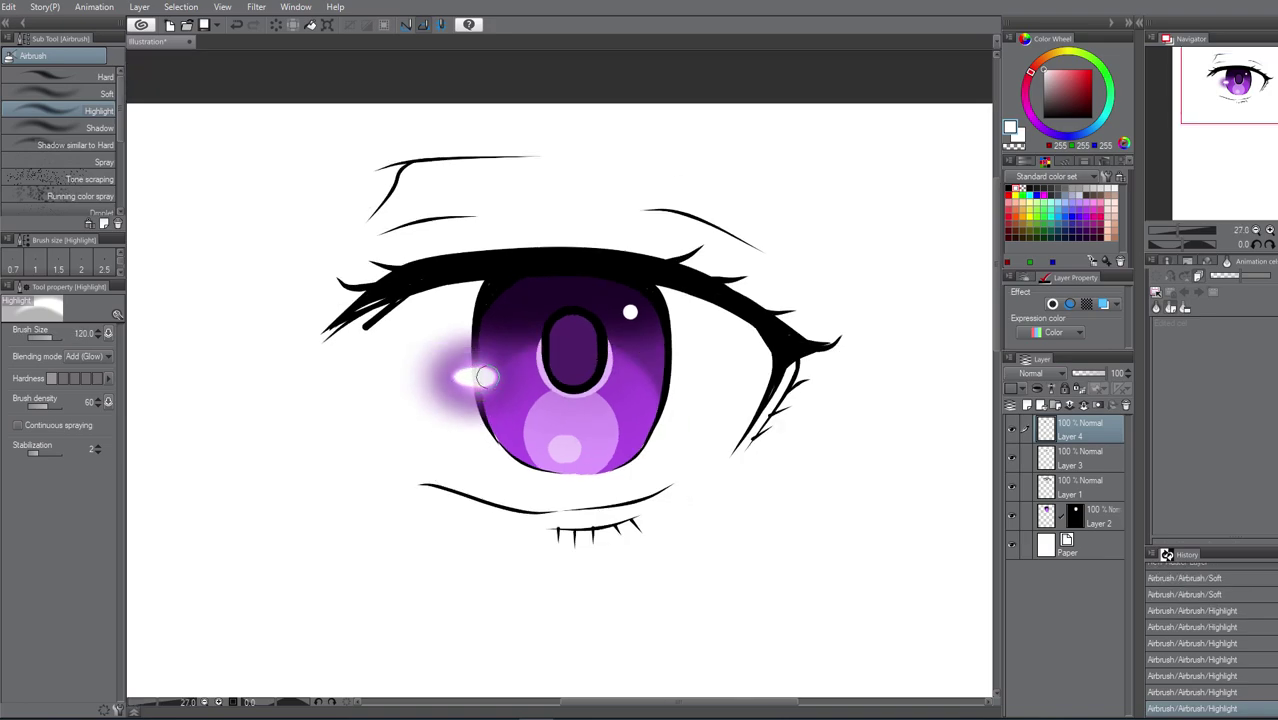
left_click(475, 376)
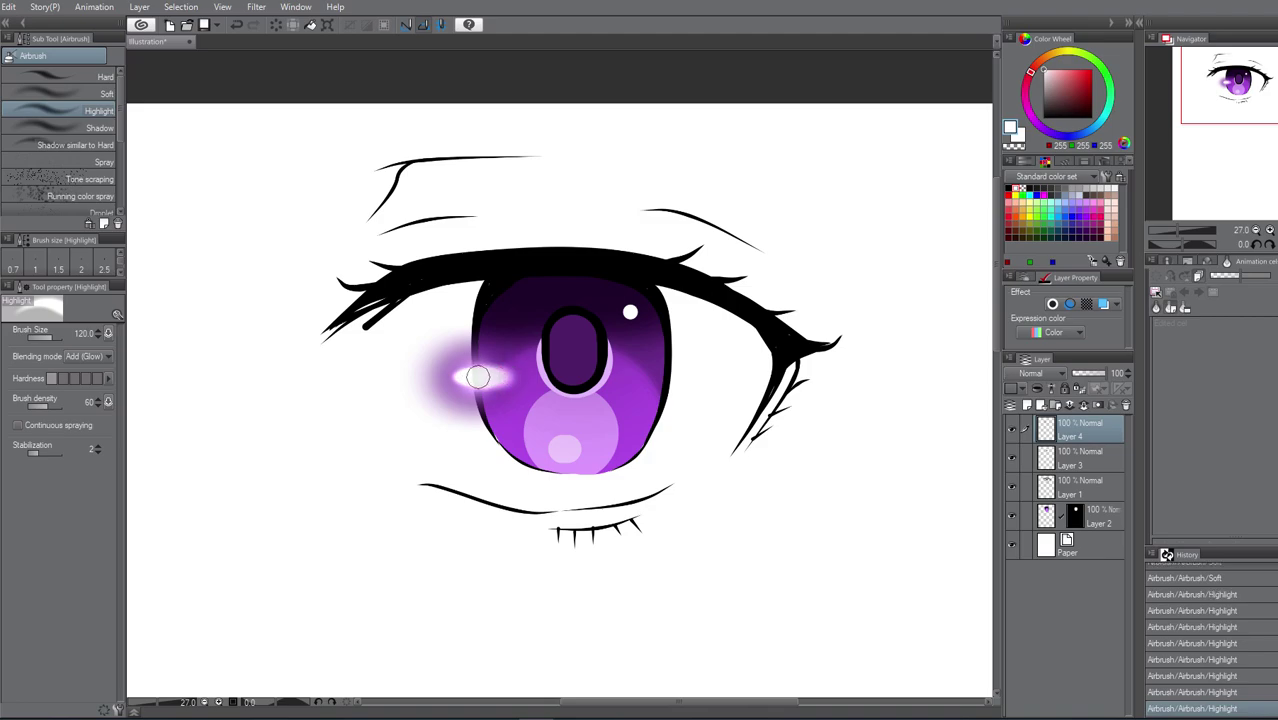
left_click_drag(500, 375, 511, 377)
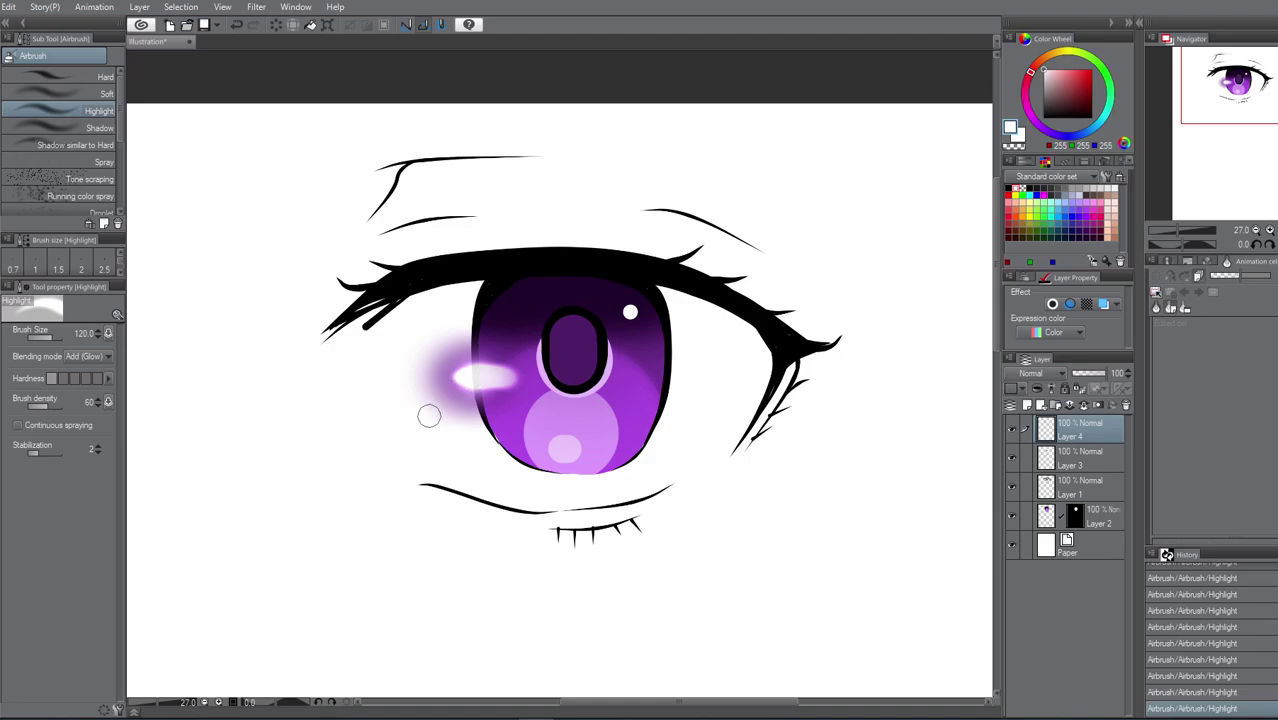
scroll(428, 416, "up", 1)
scroll(428, 416, "down", 1)
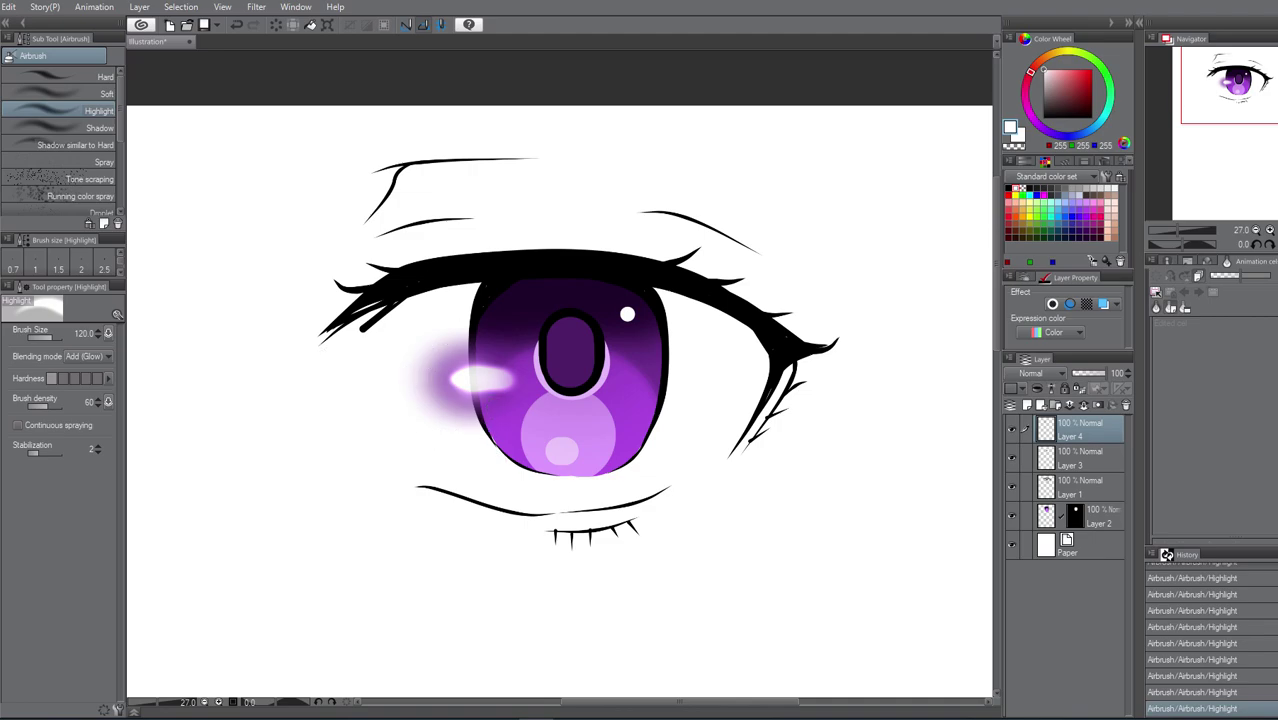
left_click(1012, 430)
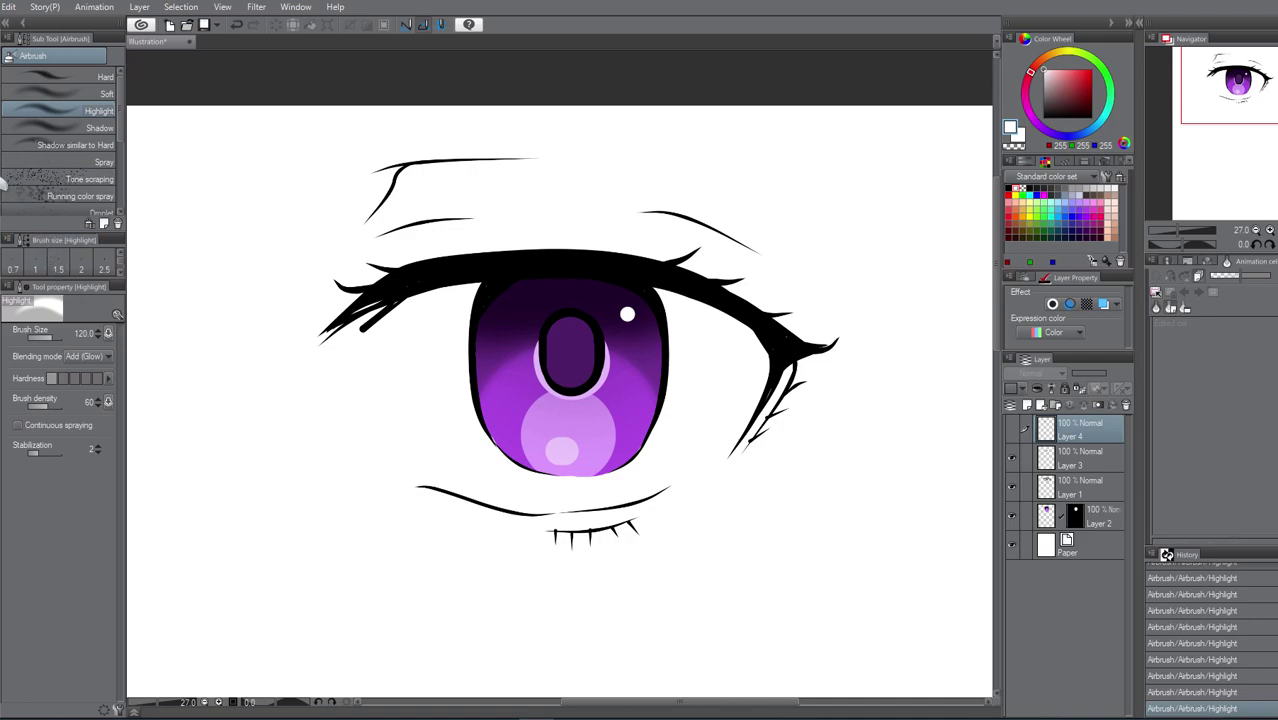
Try tinting the left and lower-left iris with pure red (RGB 255, 0, 0) on Layer 2 using the Highlight airbrush at size 1200
left_click(1107, 213)
left_click(1010, 195)
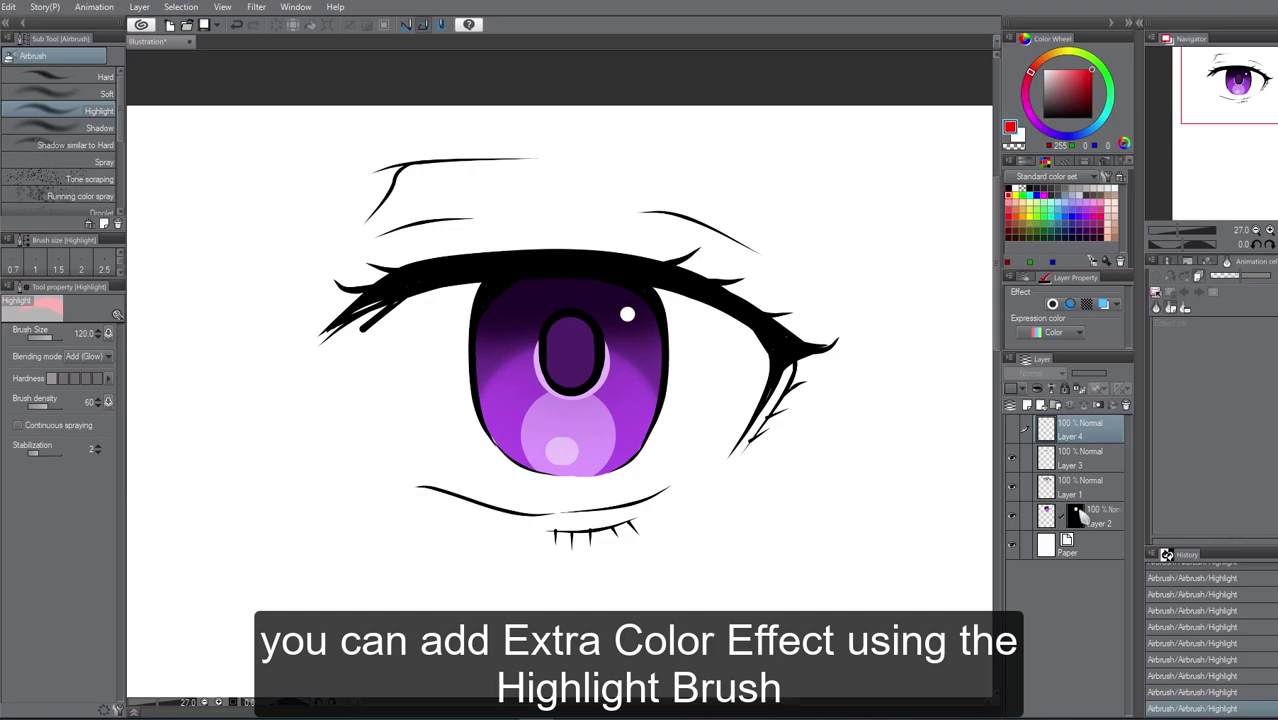
left_click(1075, 514)
right_click(1085, 512)
key("Escape")
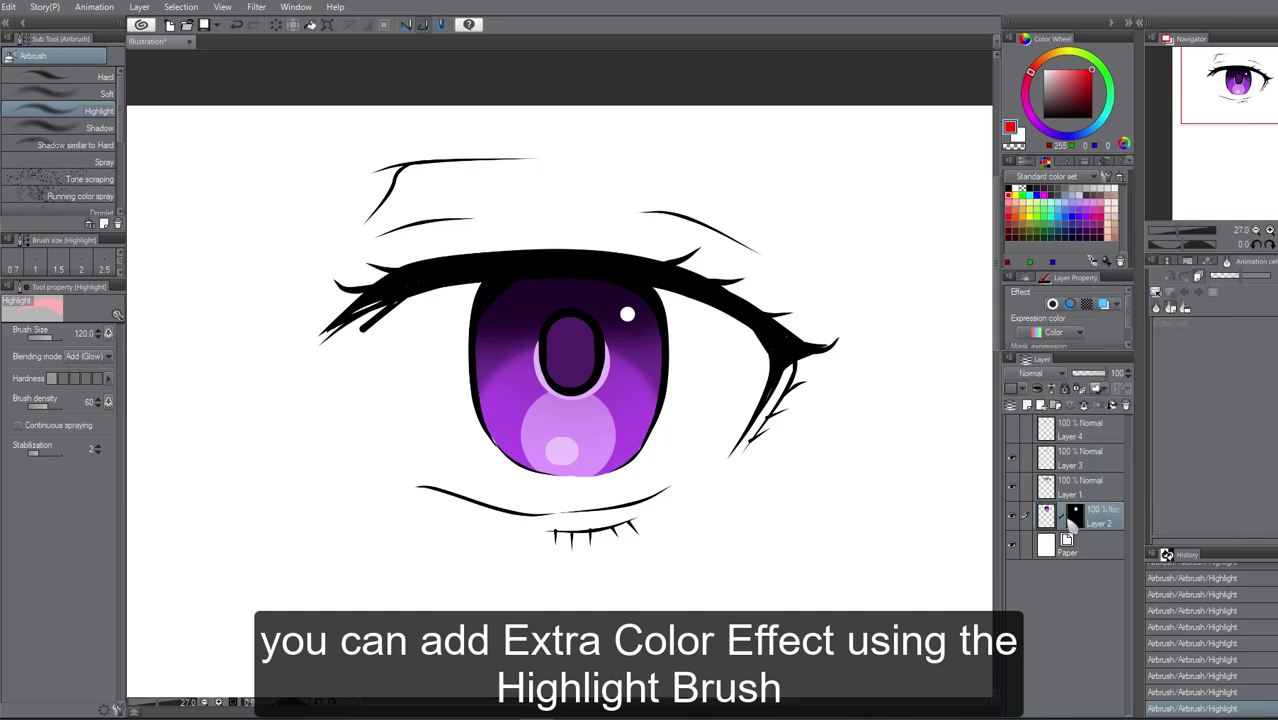
key("bracketright")
key("bracketright")
key("bracketright")
key("bracketright")
key("bracketright")
key("bracketright")
key("bracketright")
key("bracketright")
key("bracketright")
key("bracketright")
key("bracketright")
left_click(484, 322)
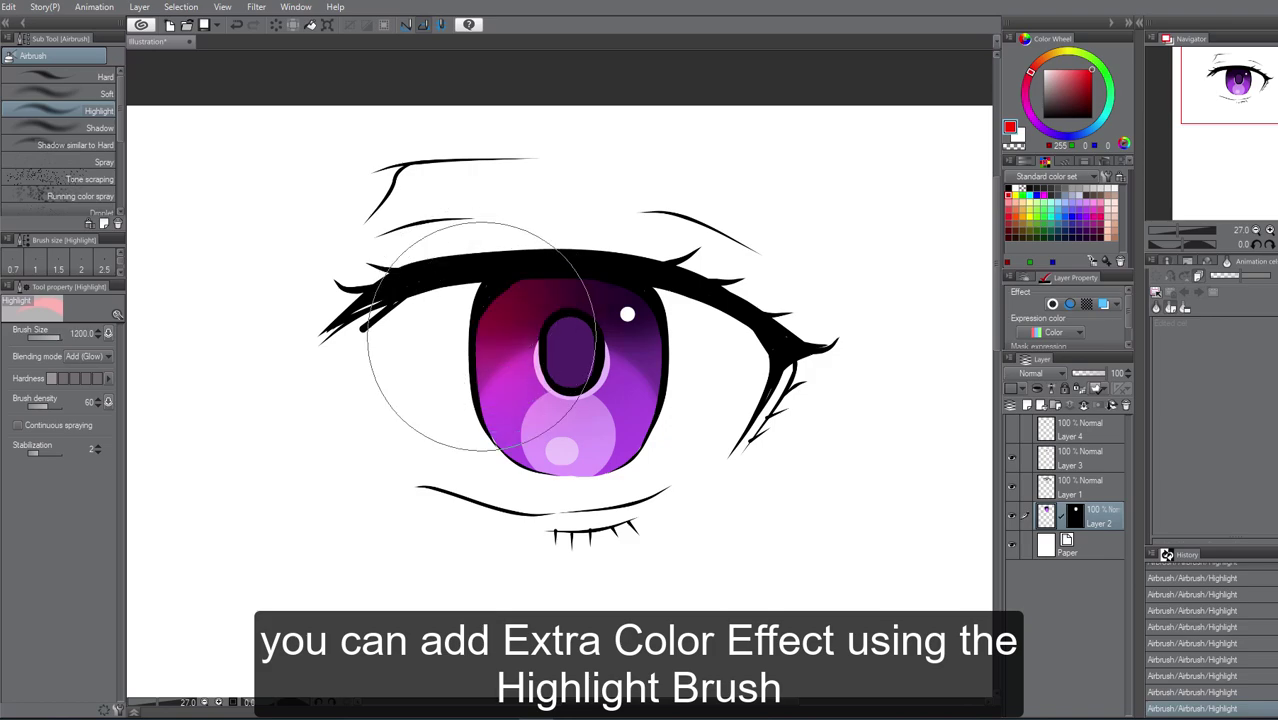
left_click(489, 368)
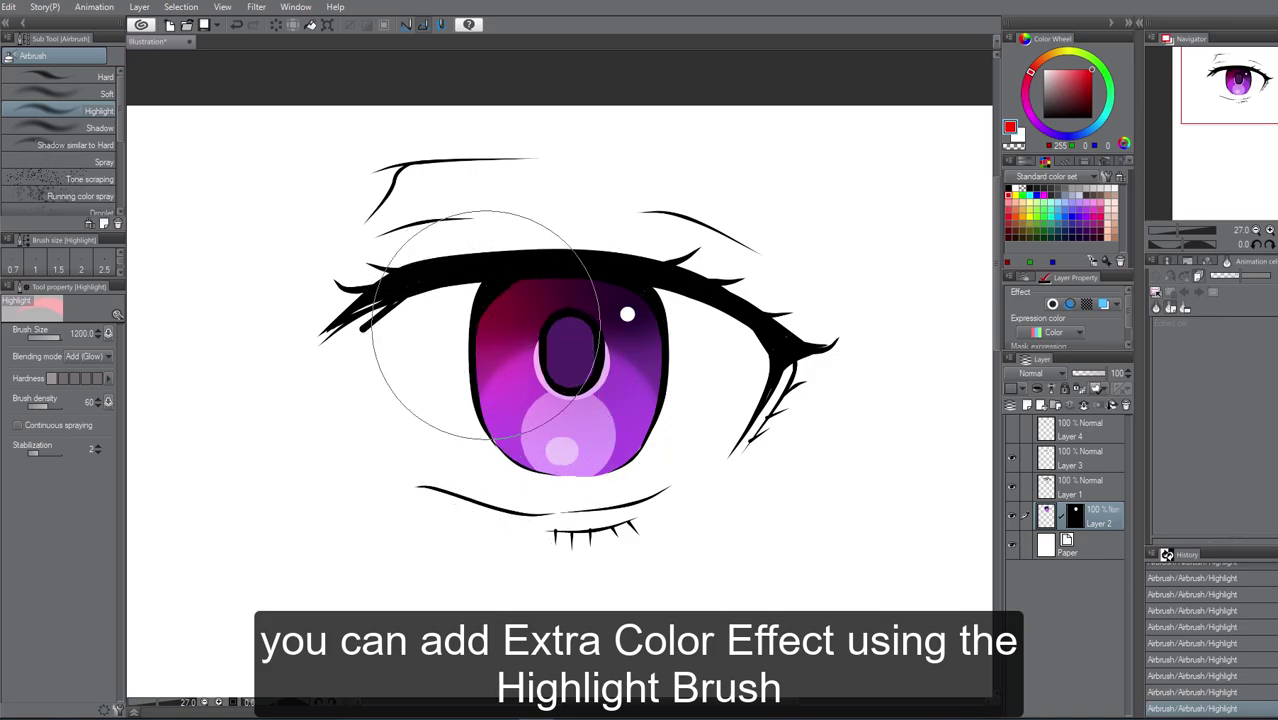
key("ctrl+z")
left_click(516, 425)
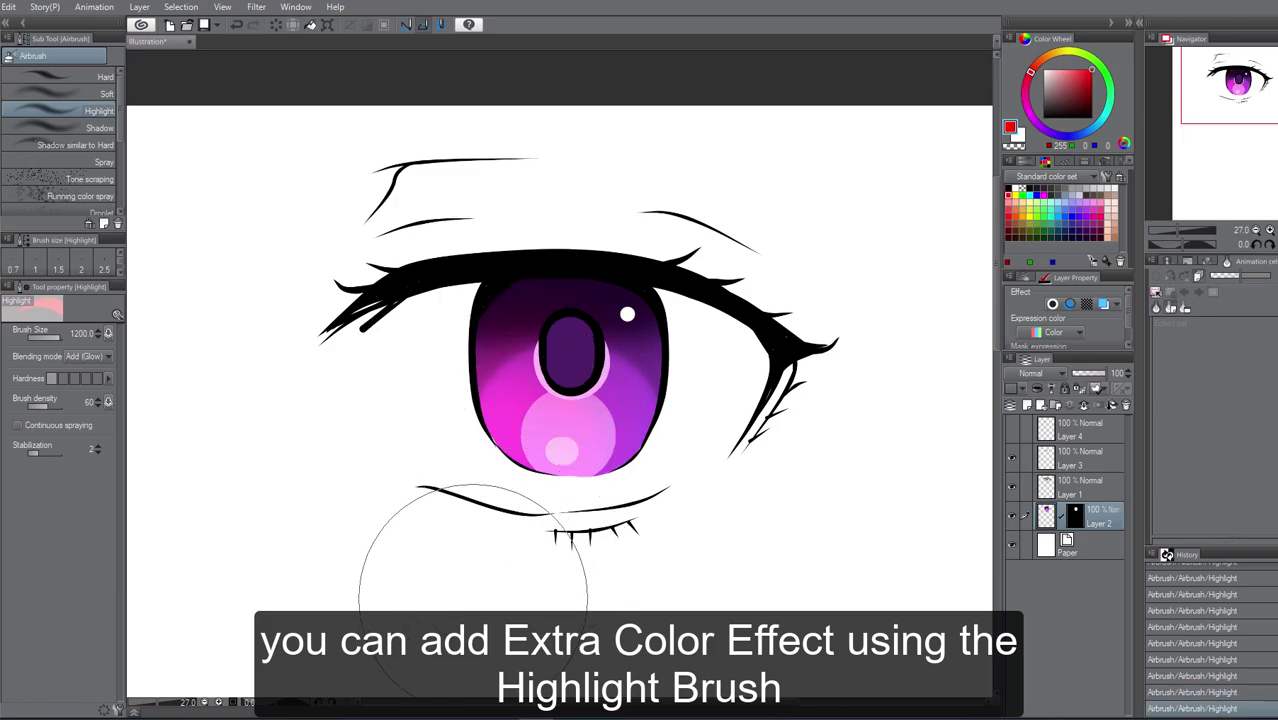
Undo the red tint, try a pure blue (RGB 0, 0, 255) Highlight tint on the lower iris, and undo it too
left_click(1074, 217)
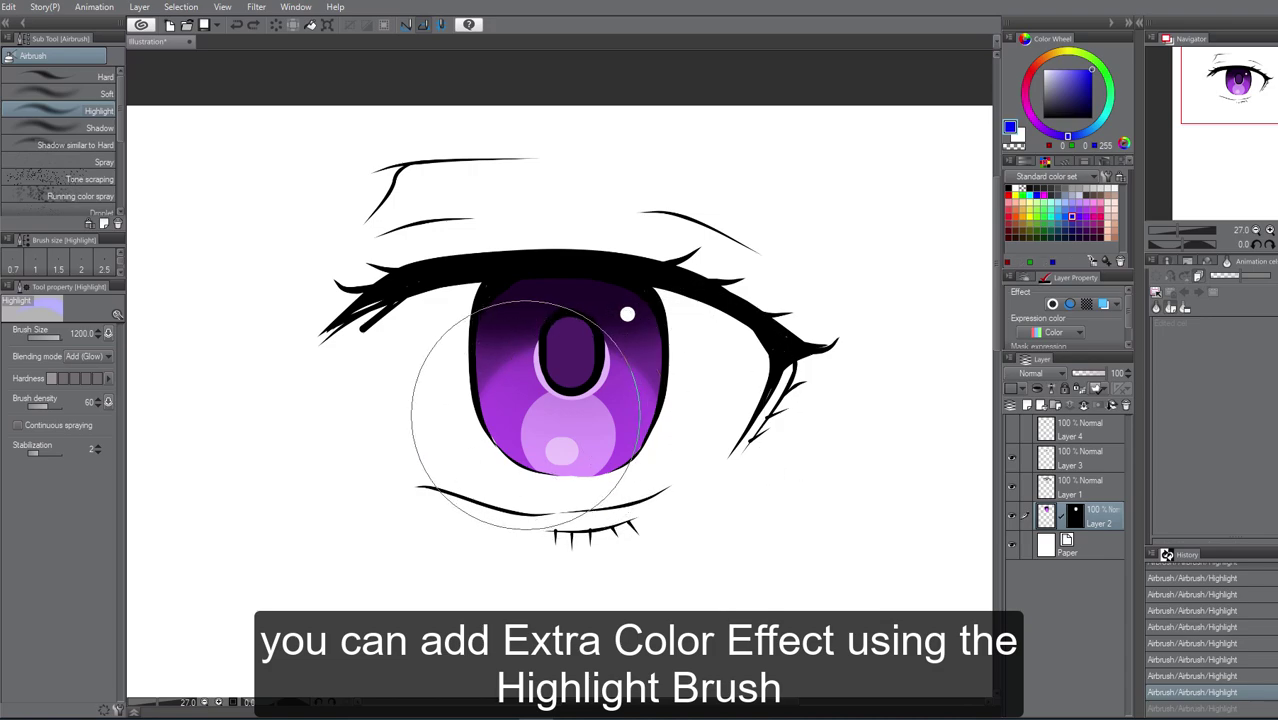
key("ctrl+z")
key("ctrl+y")
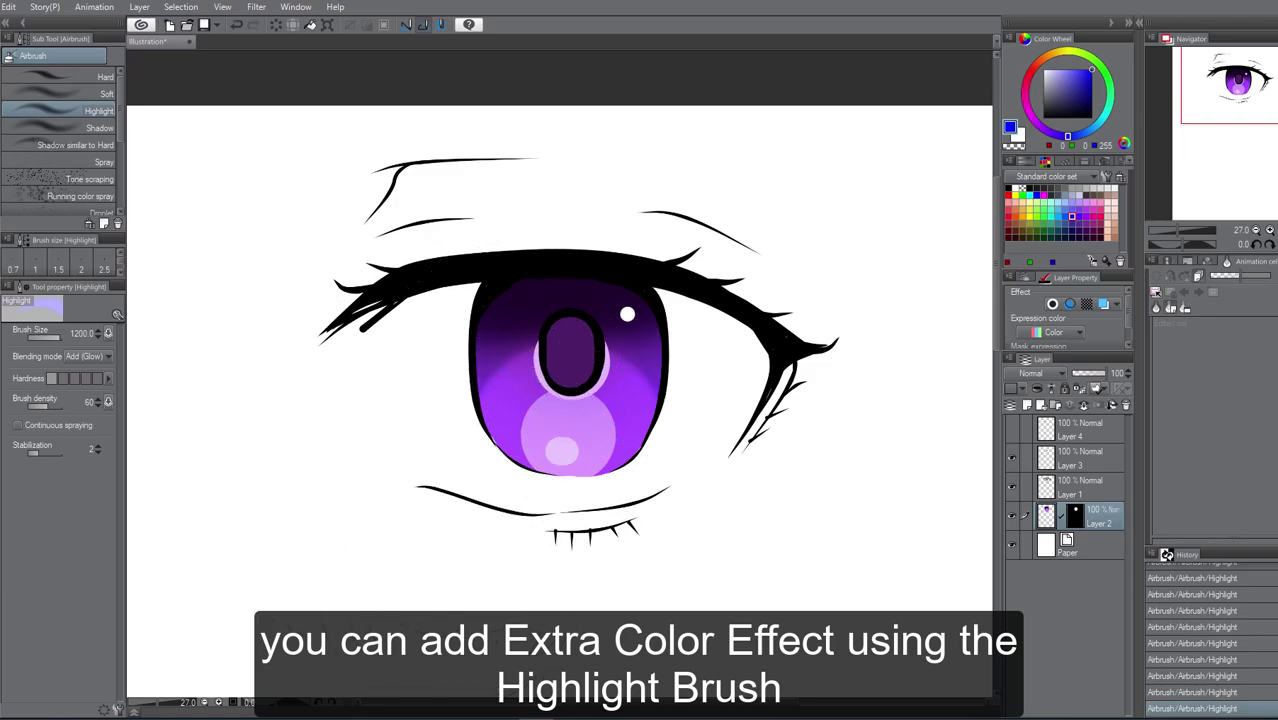
key("ctrl+z")
key("ctrl+z")
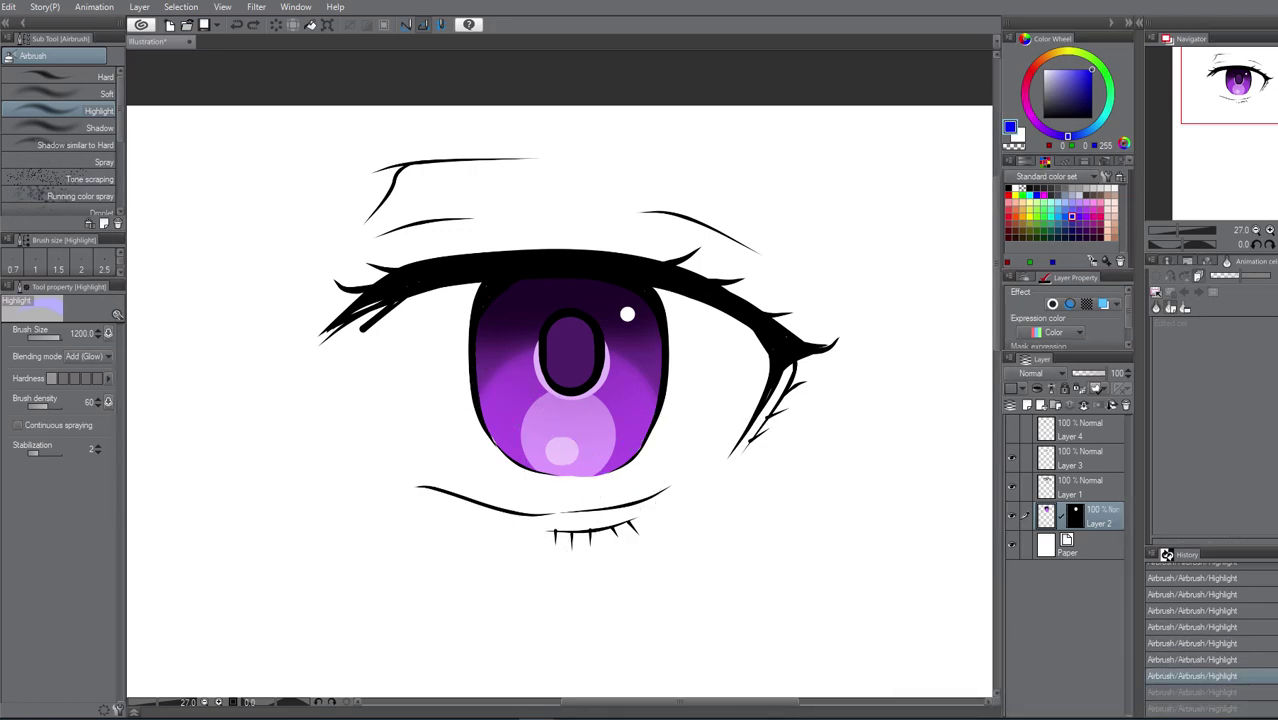
Recolor the line art layer with the Layer color effect, first brown (RGB 86, 73, 61) and finally dark brown (RGB 54, 50, 45)
key("o")
left_click(577, 267)
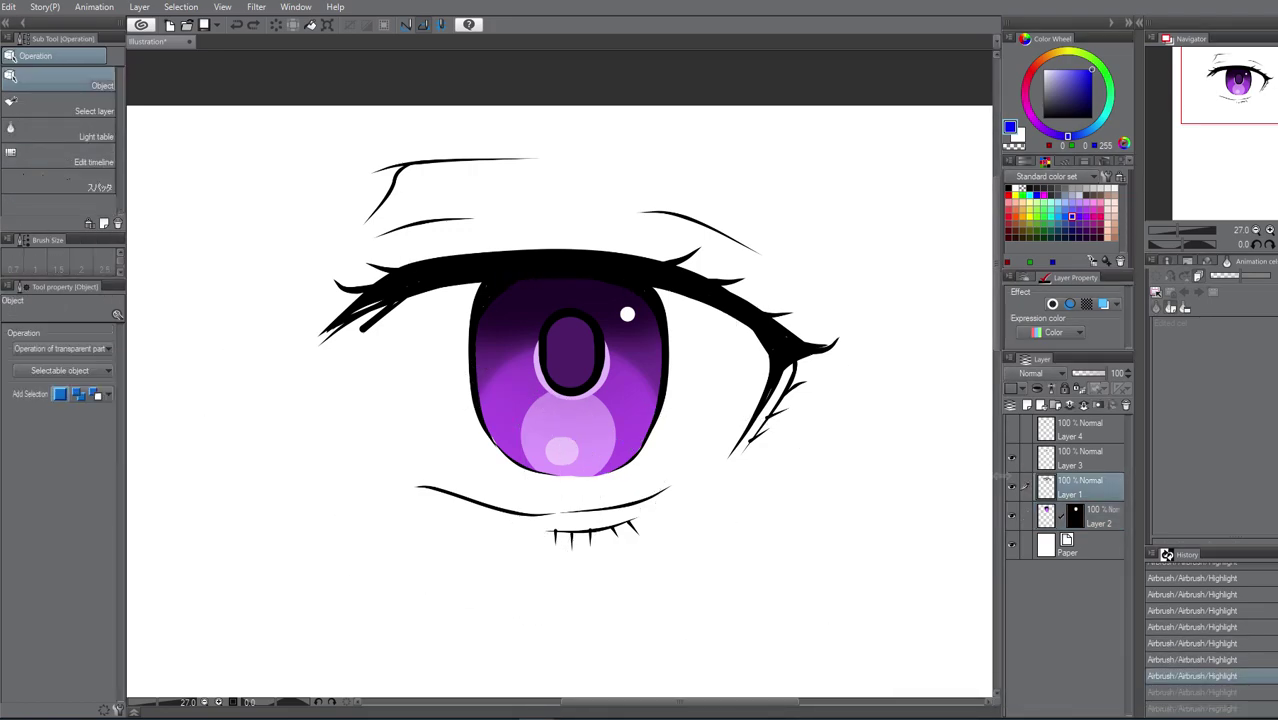
left_click(1104, 305)
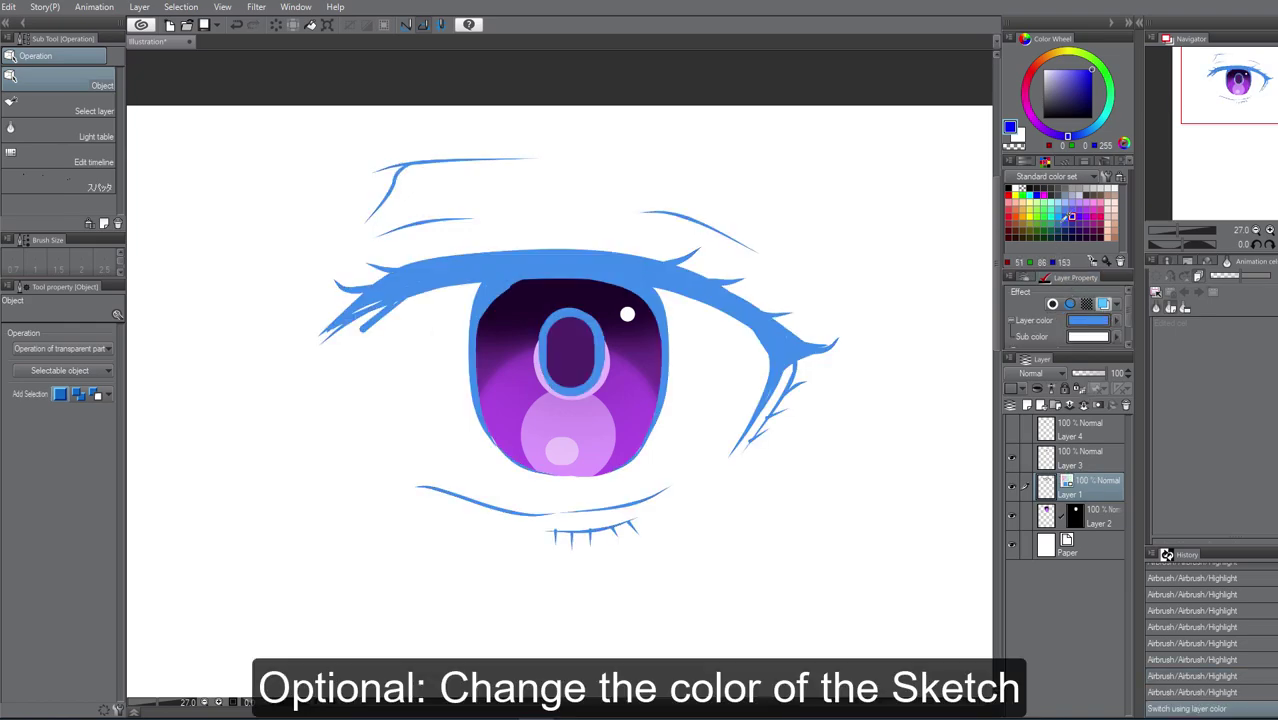
left_click(1093, 194)
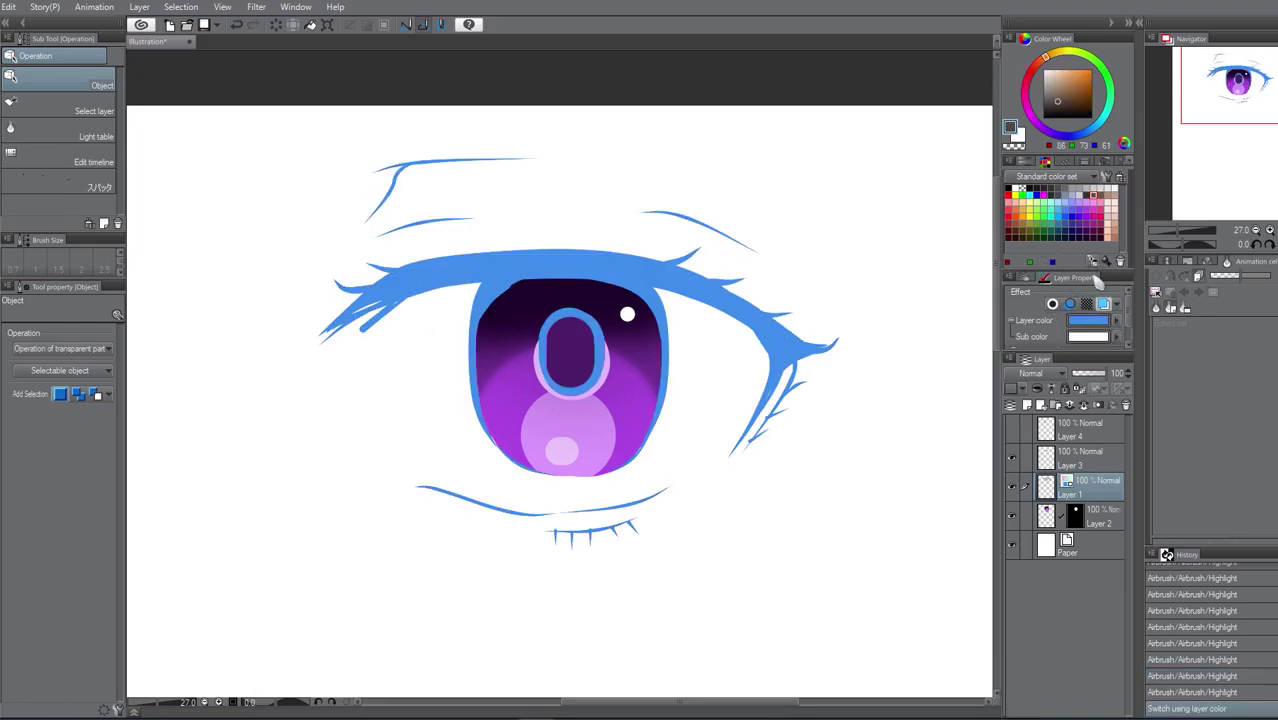
left_click(1097, 312)
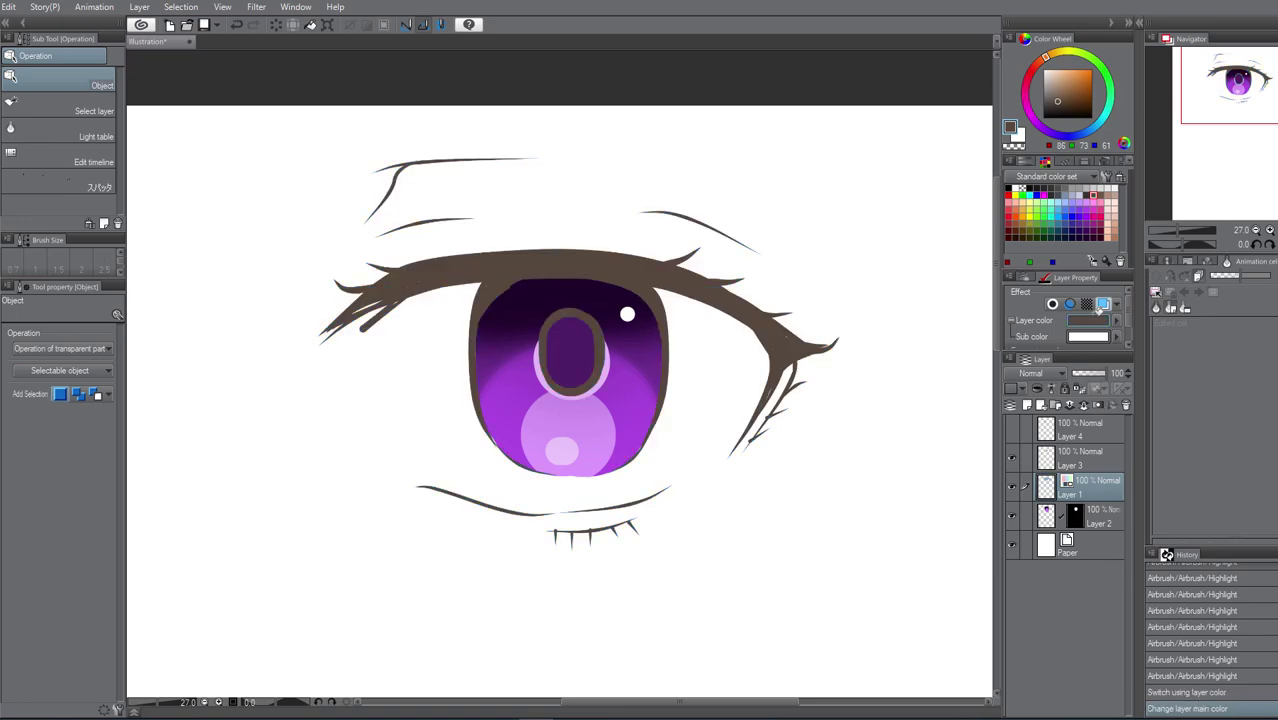
left_click(1086, 194)
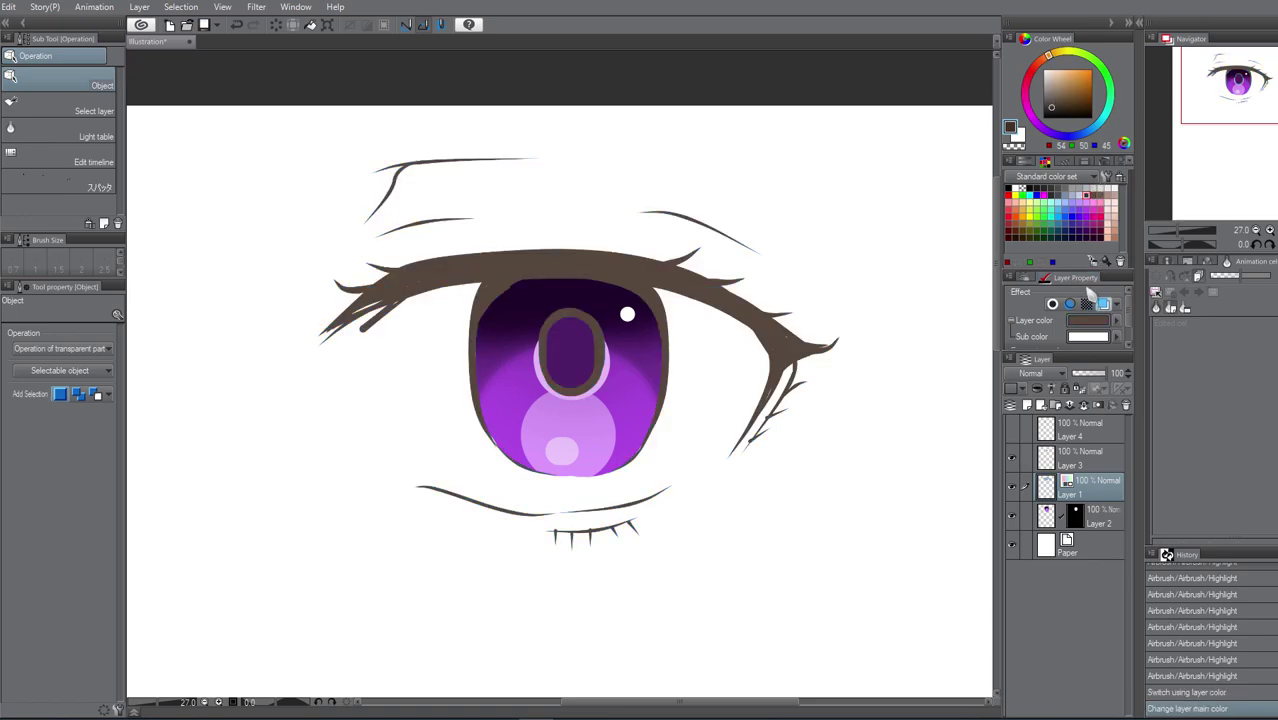
left_click(1089, 312)
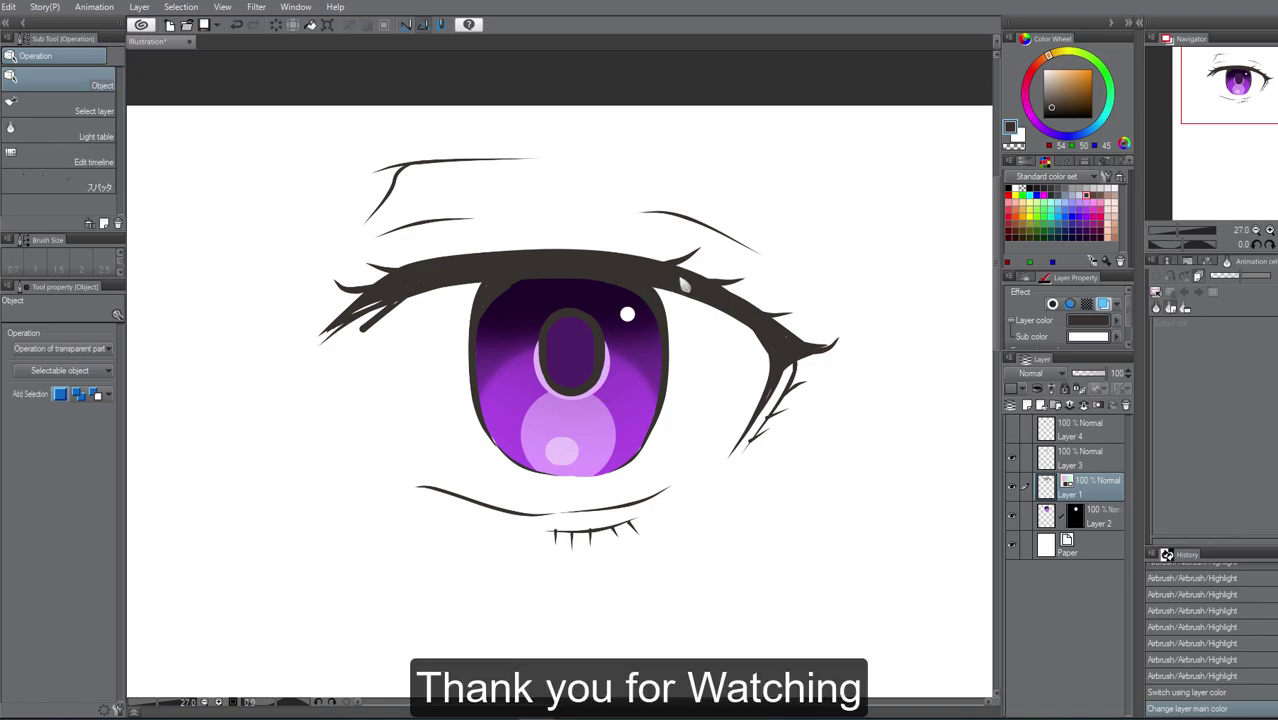